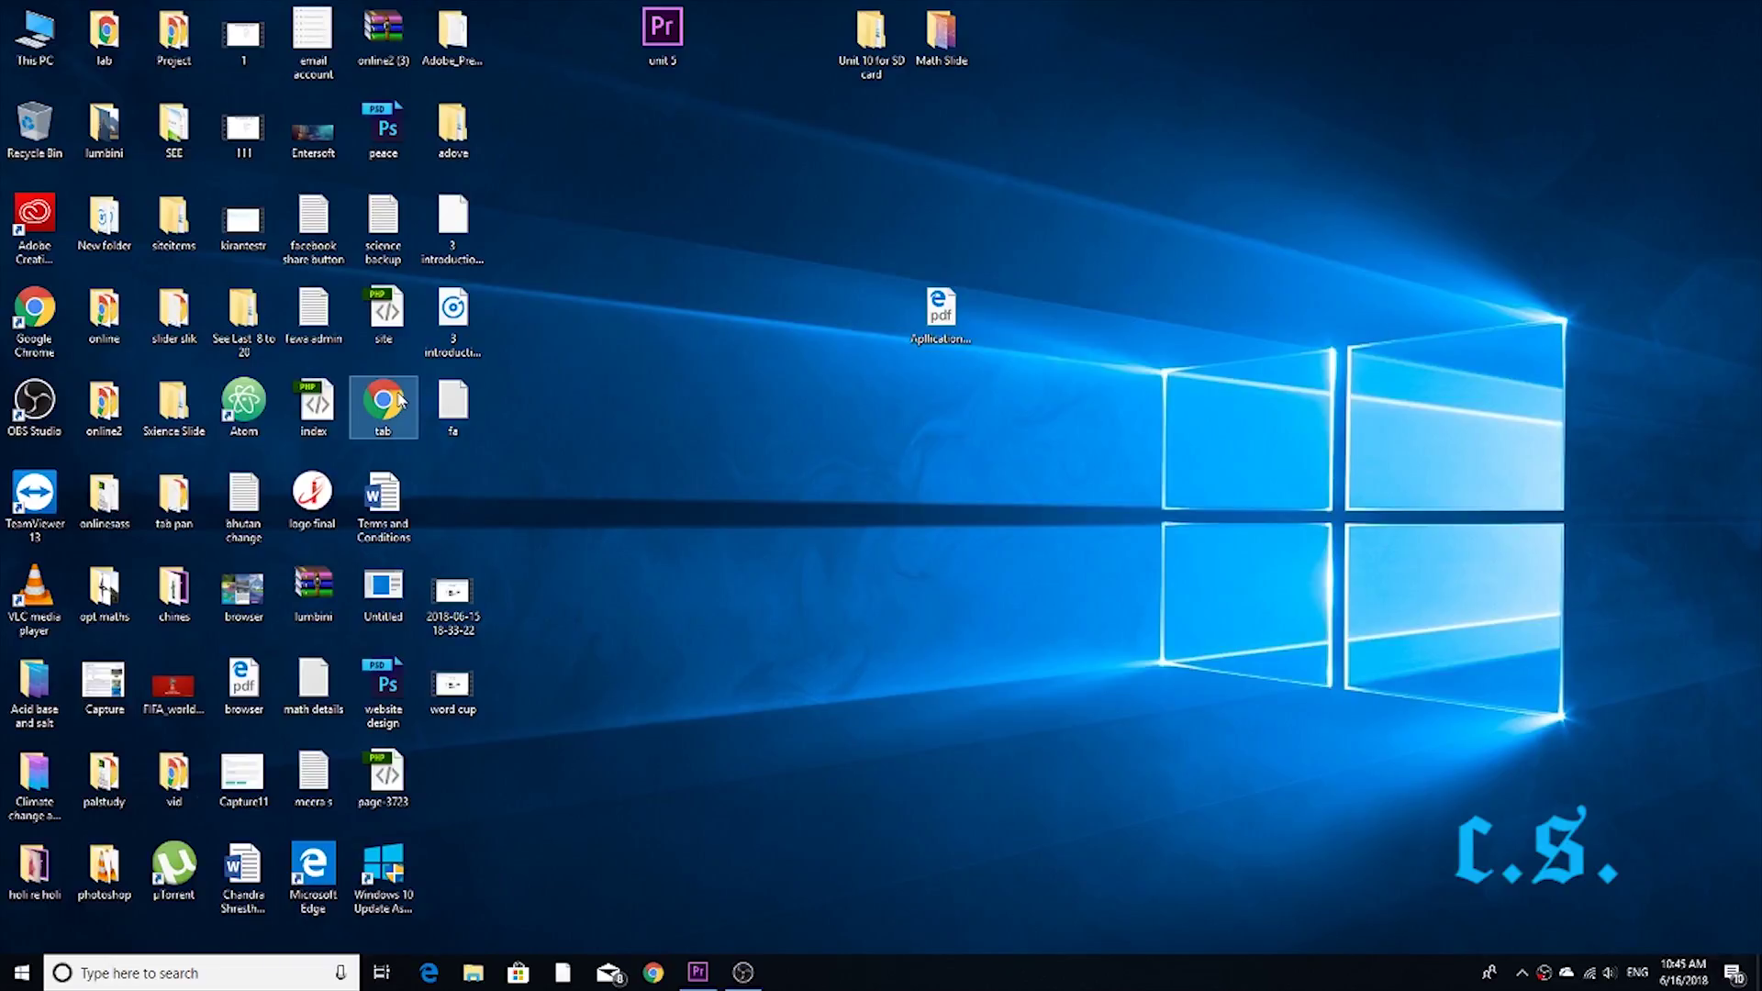
Open facebook.com in Google Chrome
{"action": "double_click", "coordinate": [35, 311]}
{"action": "type", "text": "f"}
{"action": "key", "text": "Return"}
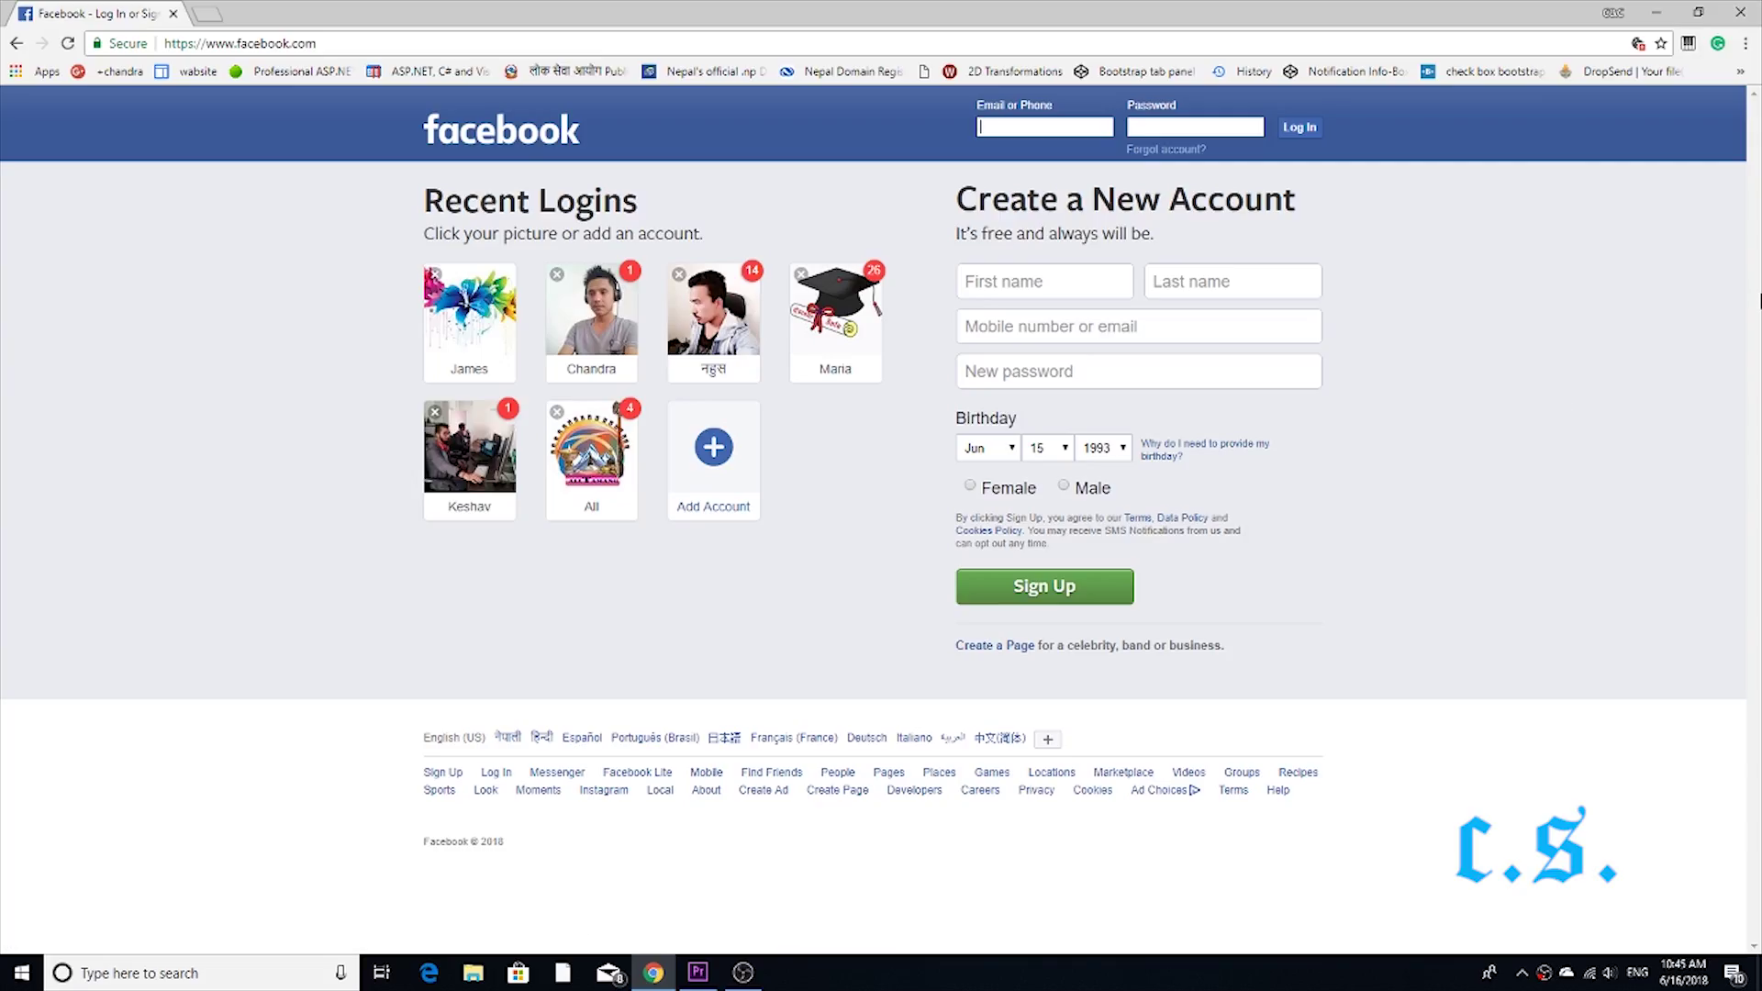
Log in to the first account under Recent Logins by entering its account password
{"action": "left_click", "coordinate": [506, 364]}
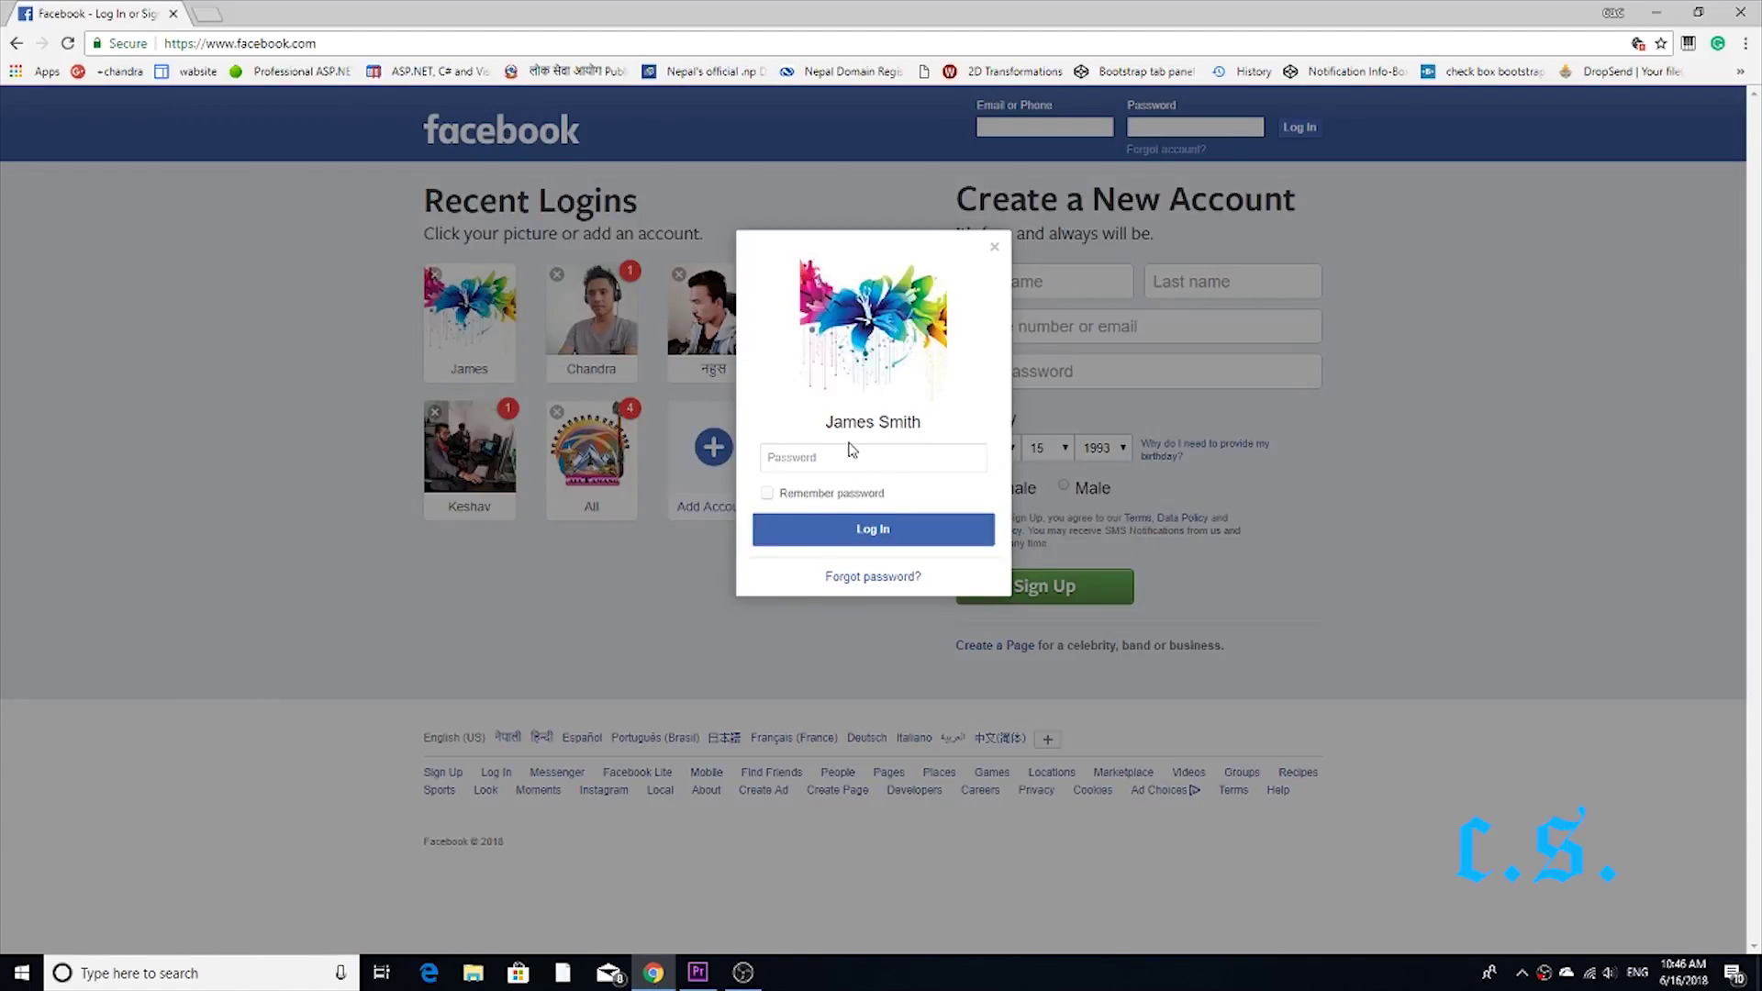
{"action": "type", "text": "••••"}
{"action": "left_click", "coordinate": [905, 531]}
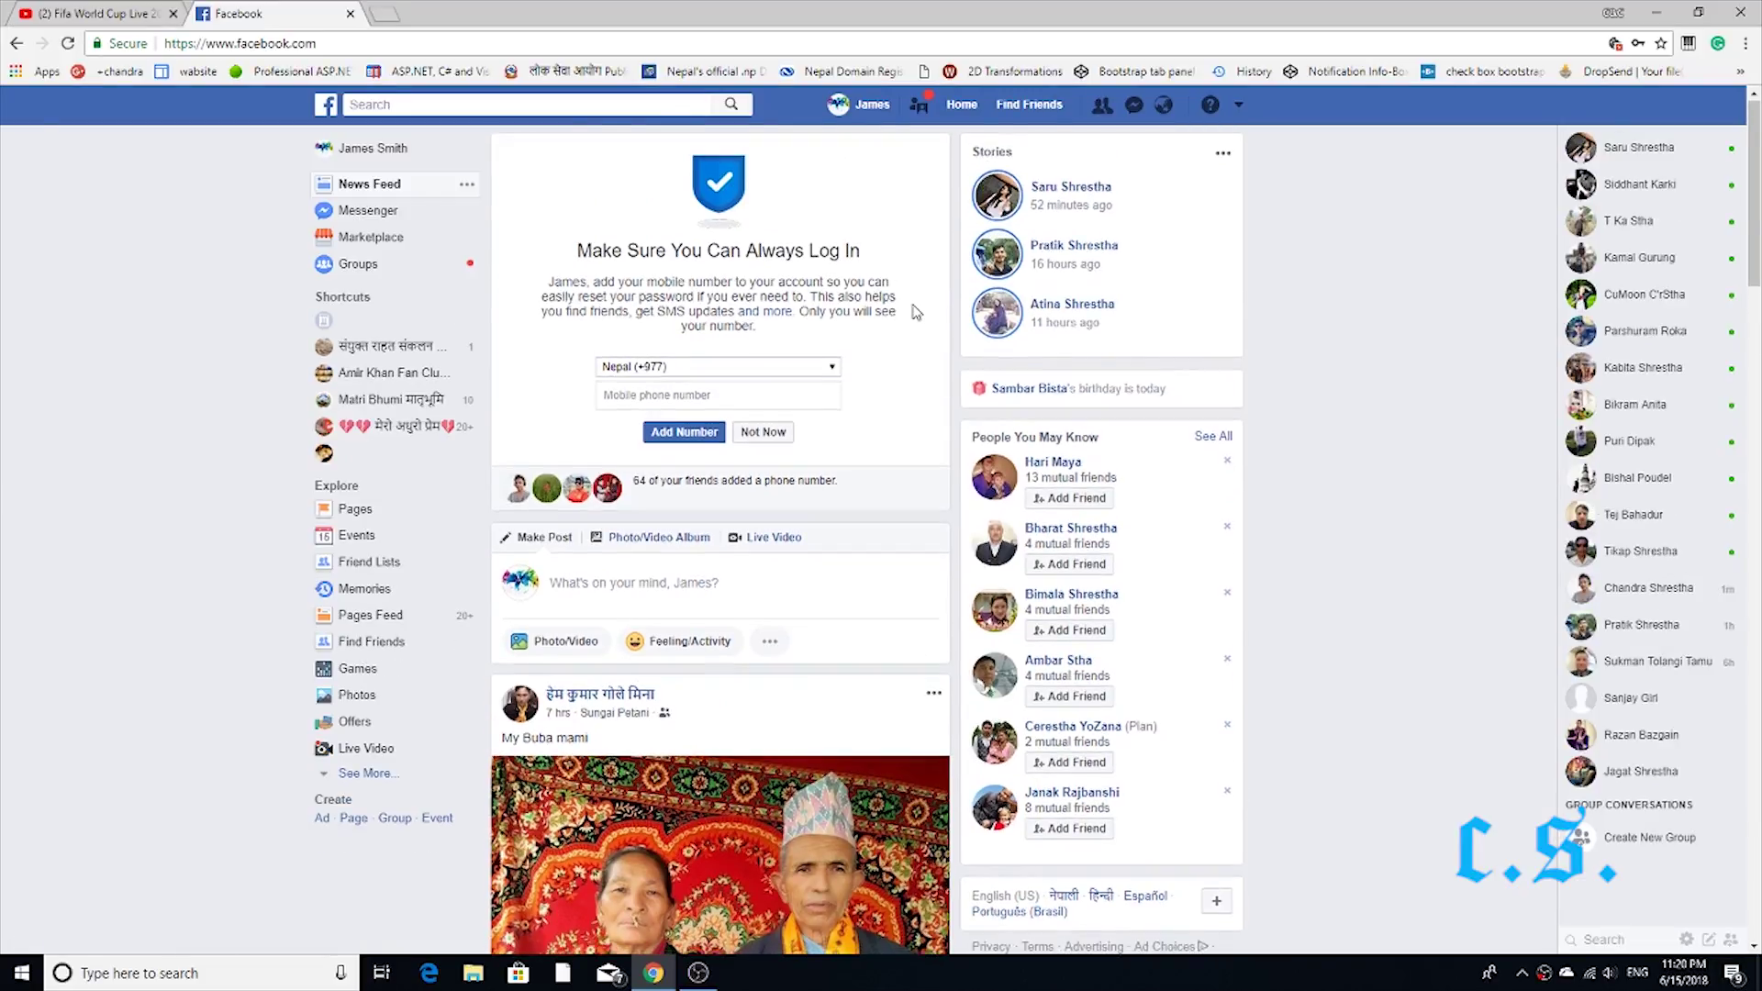
Look through the account's news feed and its profile timeline, intro details, photos and friends
{"action": "scroll", "coordinate": [915, 312], "scroll_direction": "down", "scroll_amount": 15}
{"action": "scroll", "coordinate": [915, 312], "scroll_direction": "down", "scroll_amount": 9}
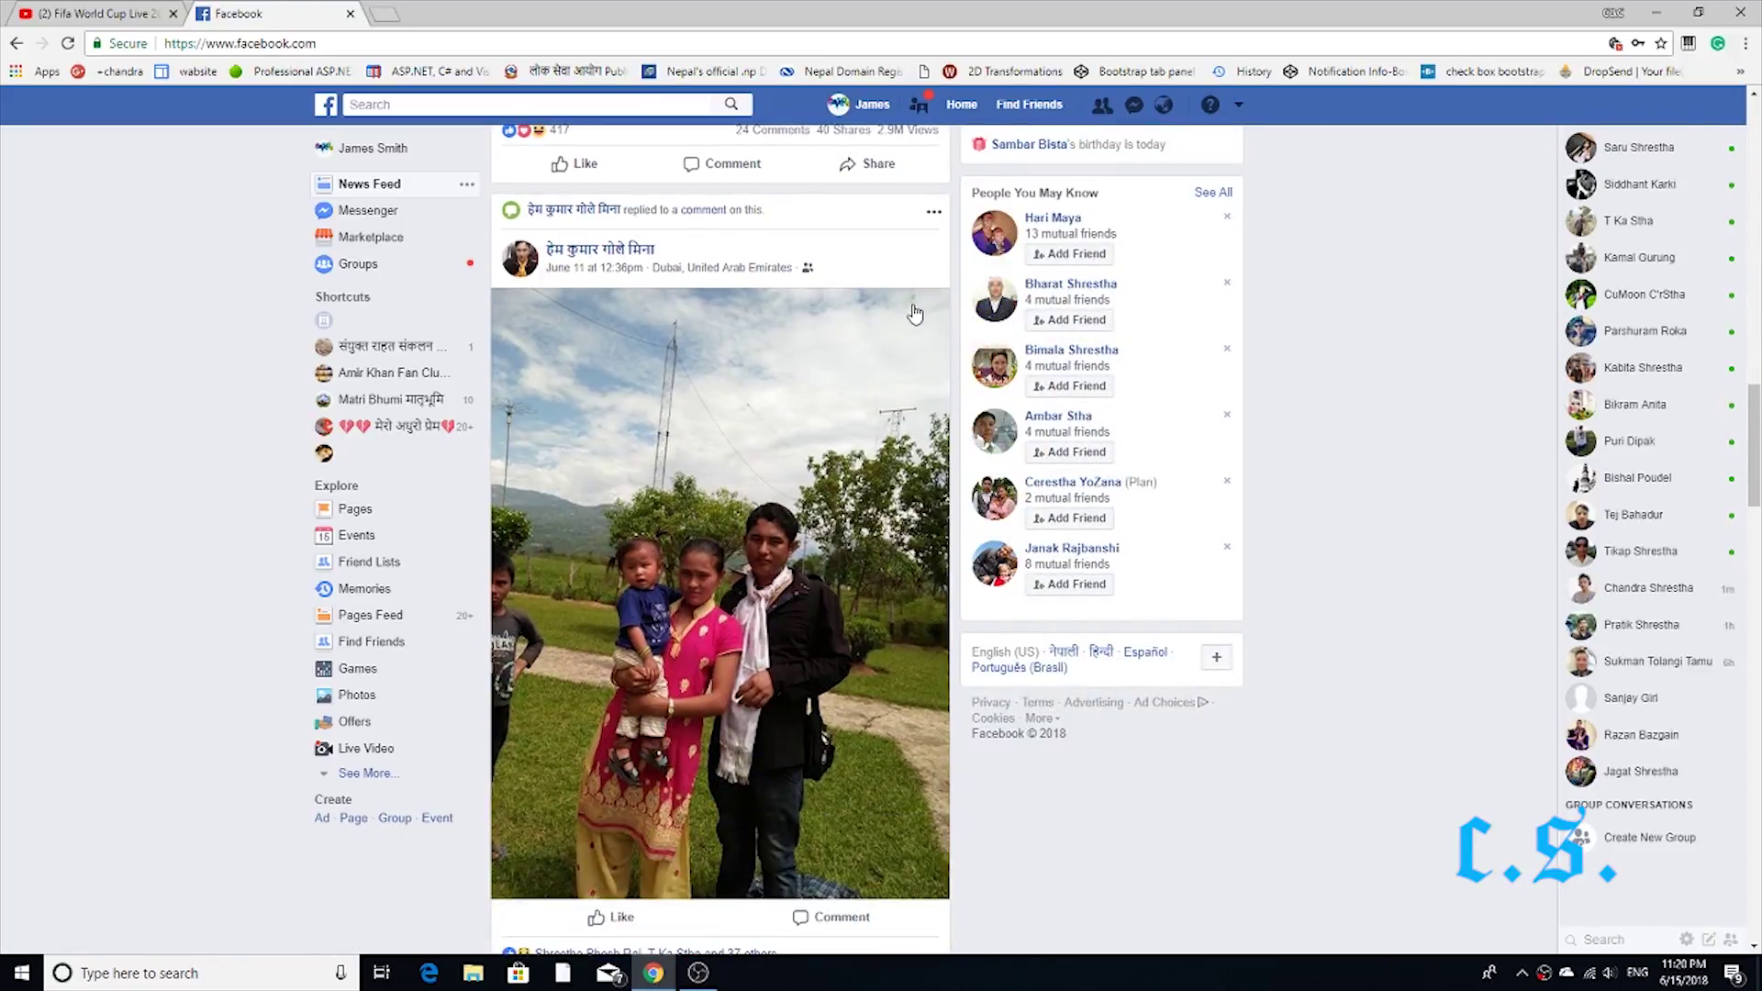
{"action": "scroll", "coordinate": [915, 313], "scroll_direction": "up", "scroll_amount": 5}
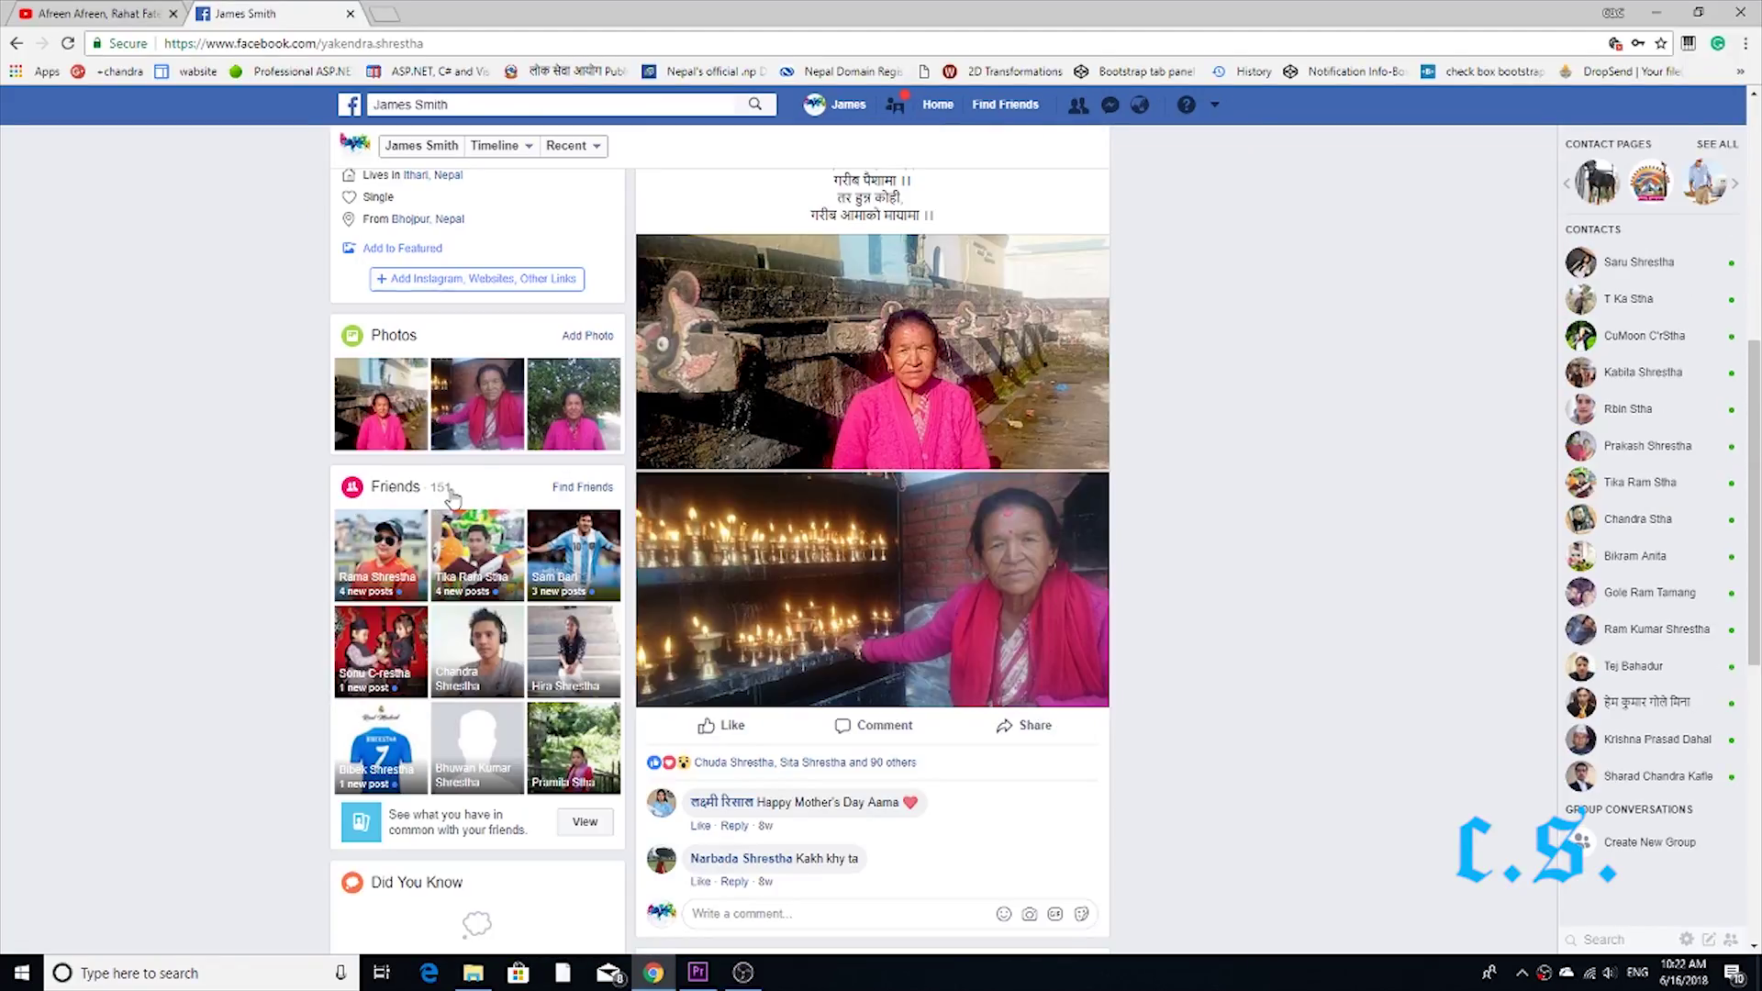
{"action": "scroll", "coordinate": [471, 545], "scroll_direction": "down", "scroll_amount": 3}
{"action": "scroll", "coordinate": [564, 495], "scroll_direction": "up", "scroll_amount": 9}
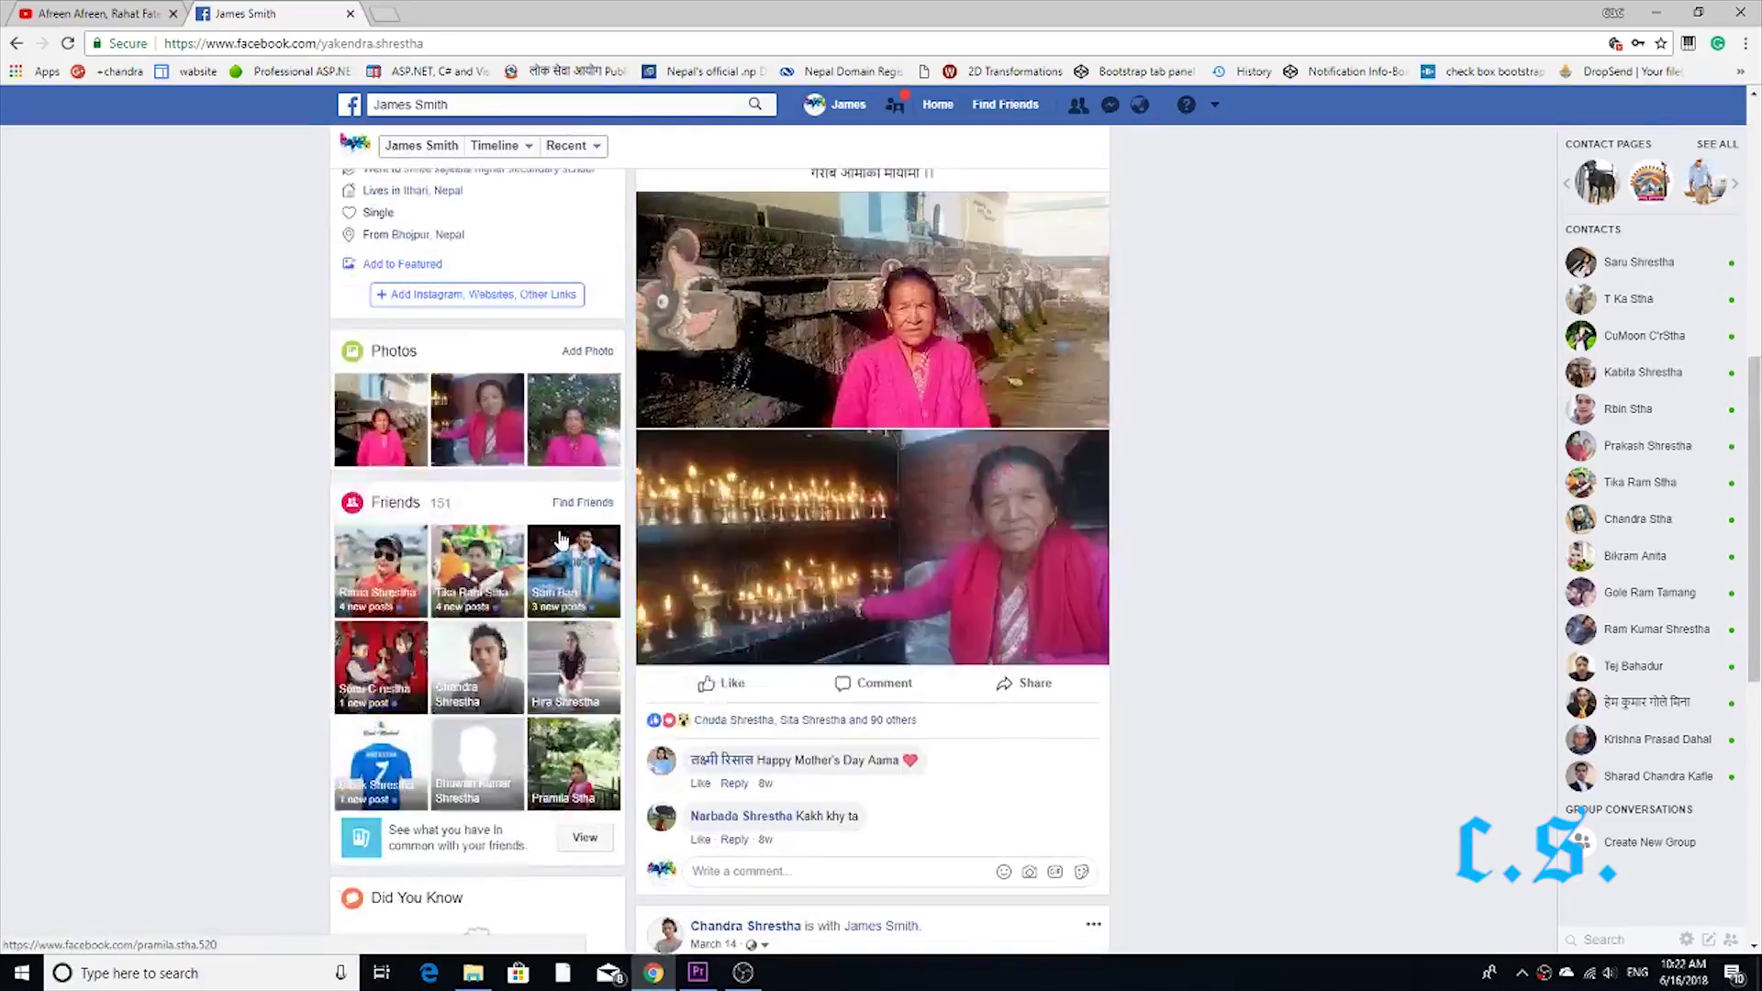
{"action": "scroll", "coordinate": [627, 377], "scroll_direction": "down", "scroll_amount": 7}
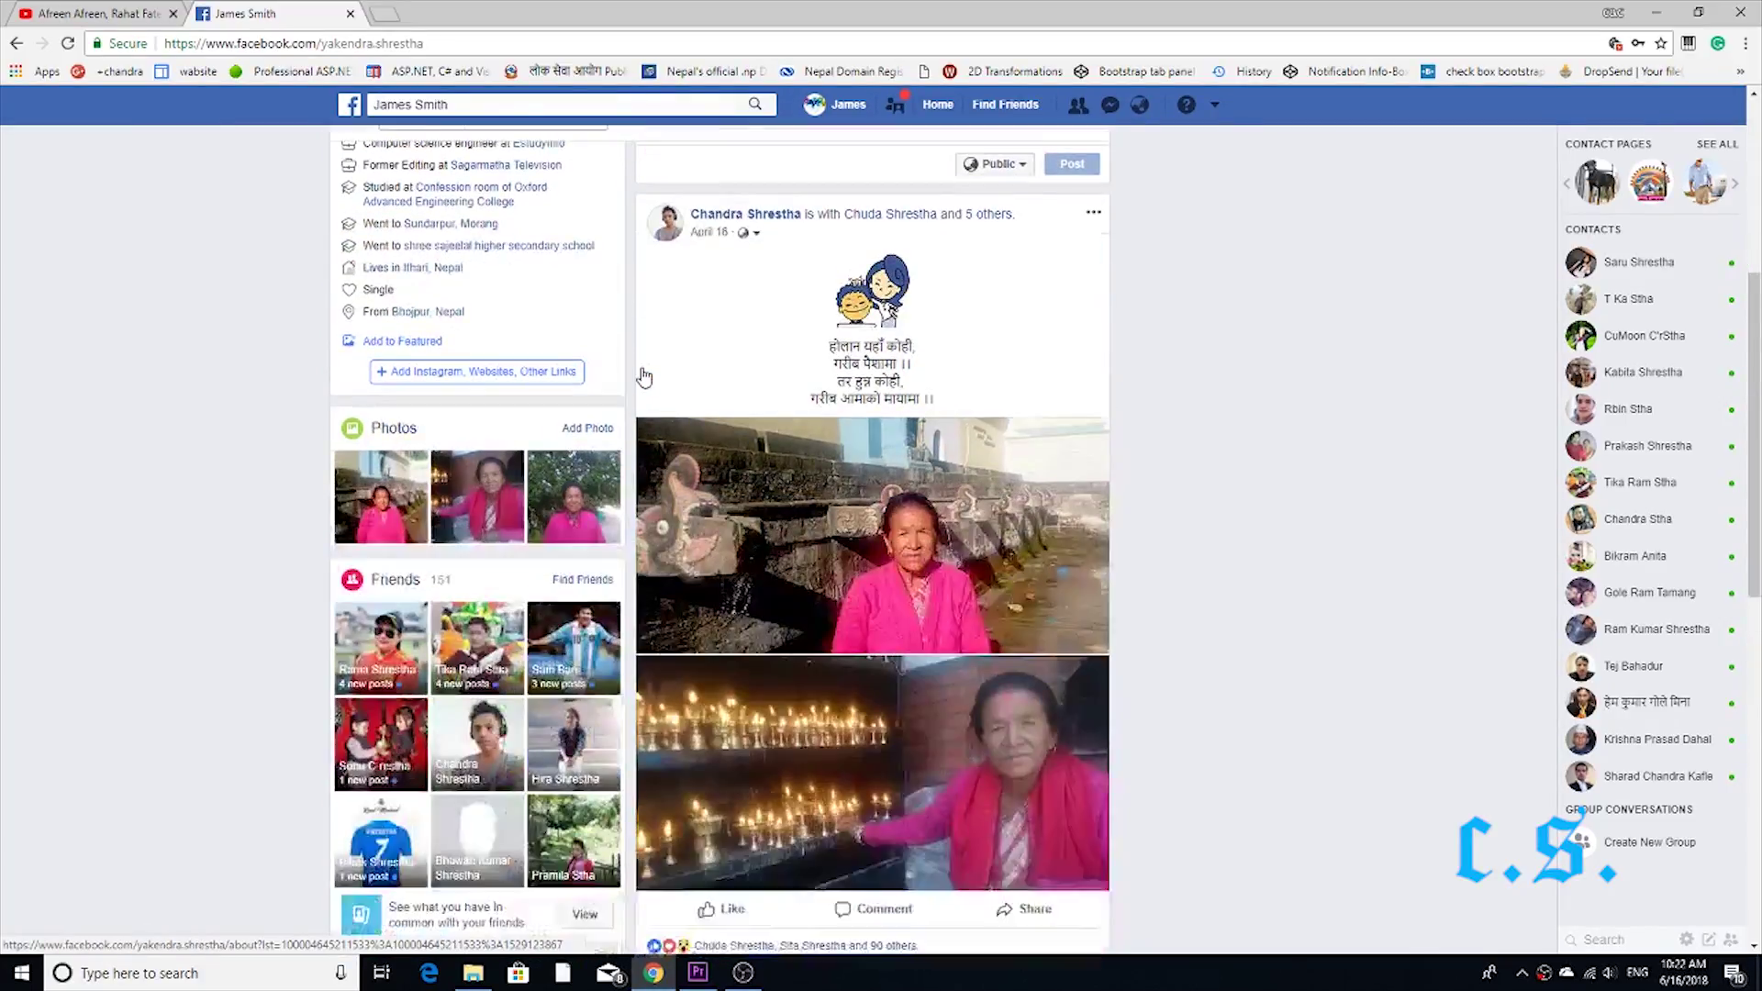
{"action": "scroll", "coordinate": [627, 376], "scroll_direction": "up", "scroll_amount": 1}
{"action": "left_click_drag", "start_coordinate": [453, 450], "coordinate": [420, 456]}
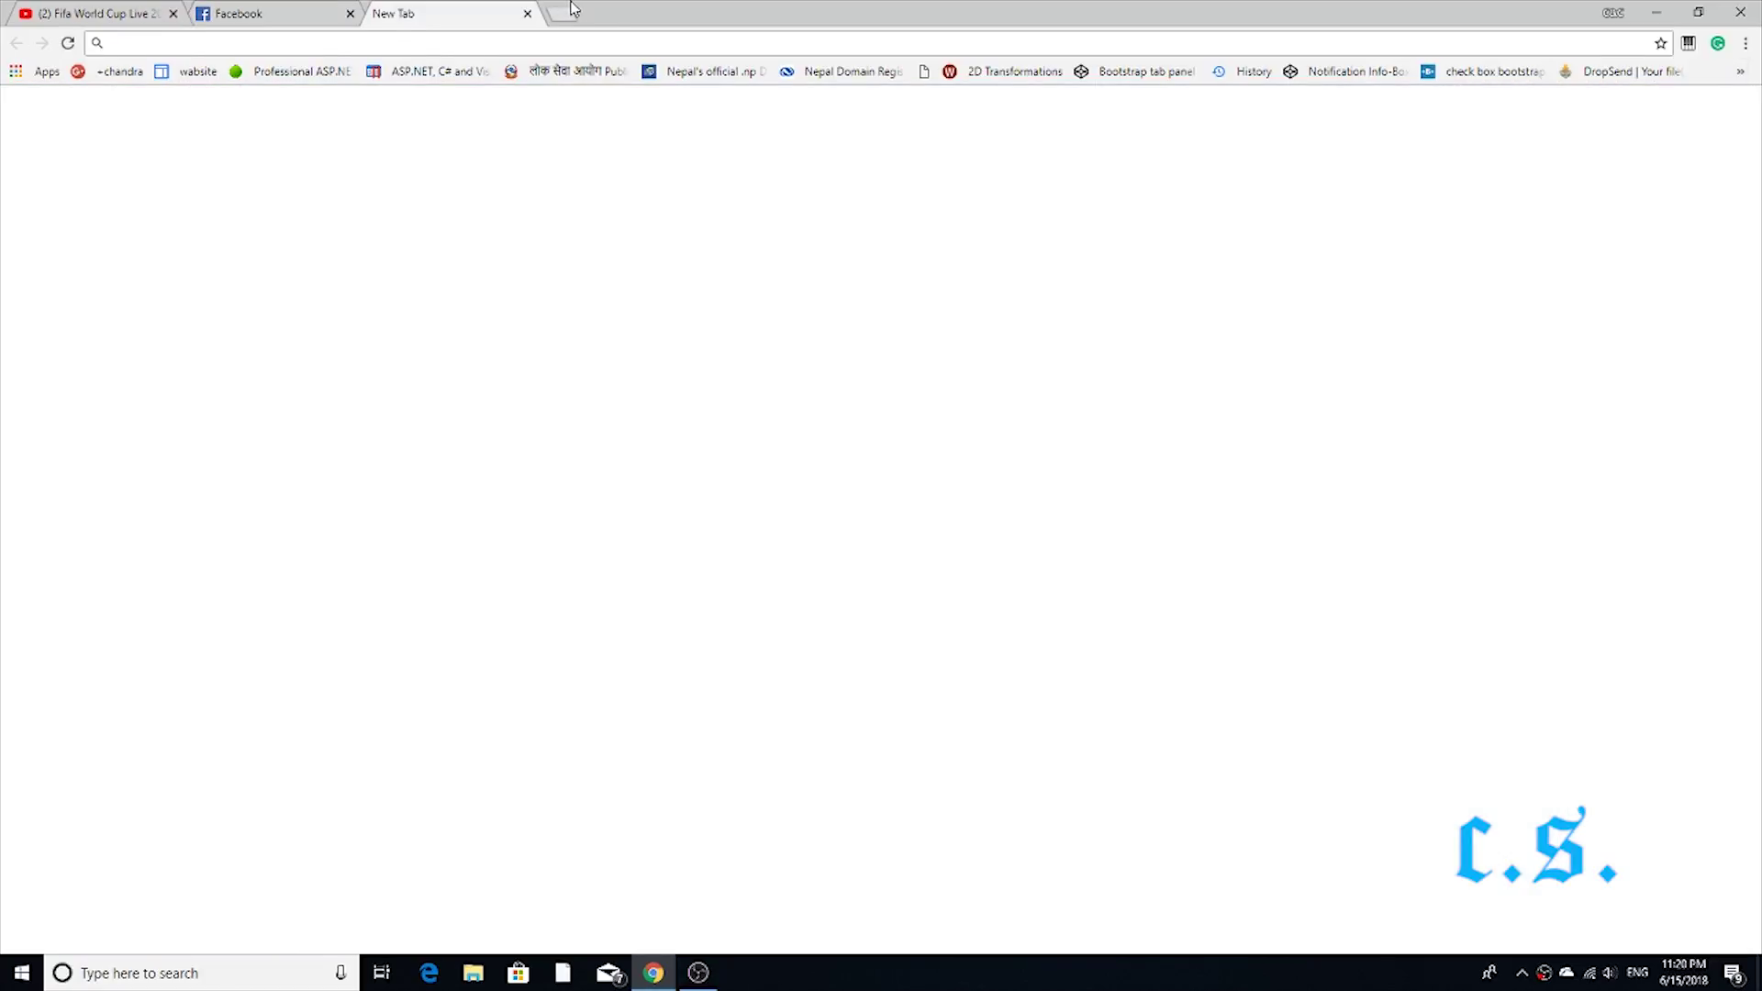
Search Google for "facebook profile to page" in a new browser tab
{"action": "type", "text": "fa"}
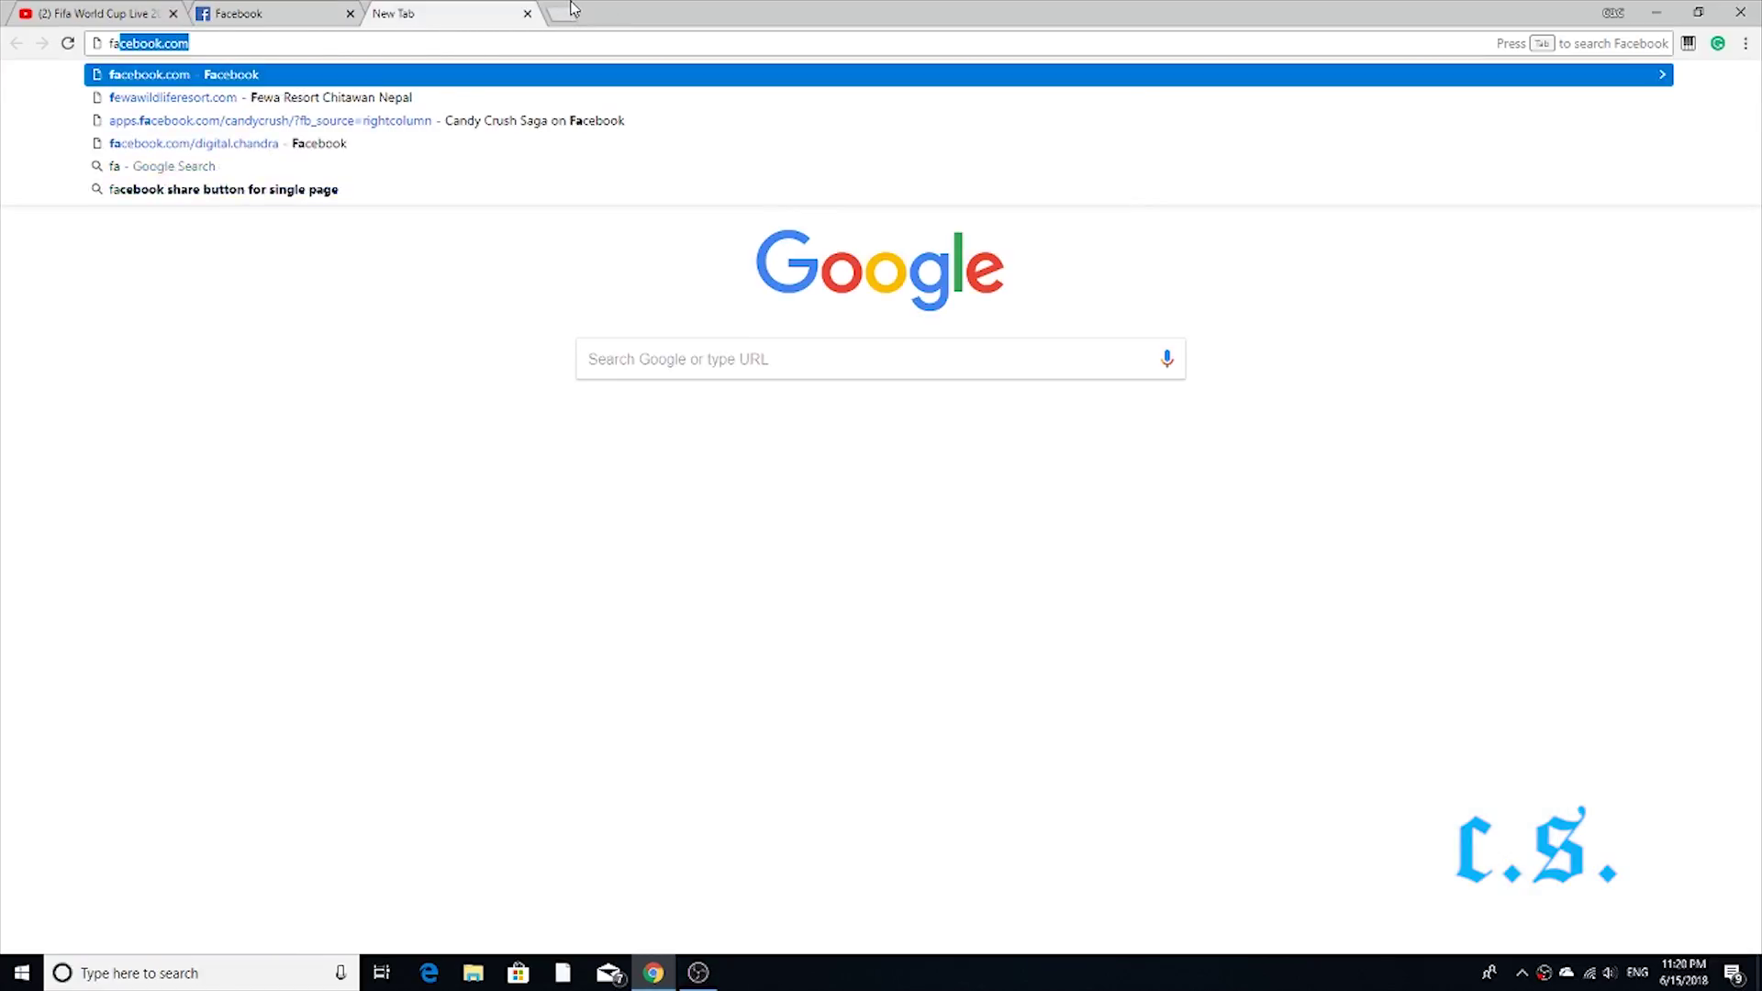
{"action": "type", "text": "cebook "}
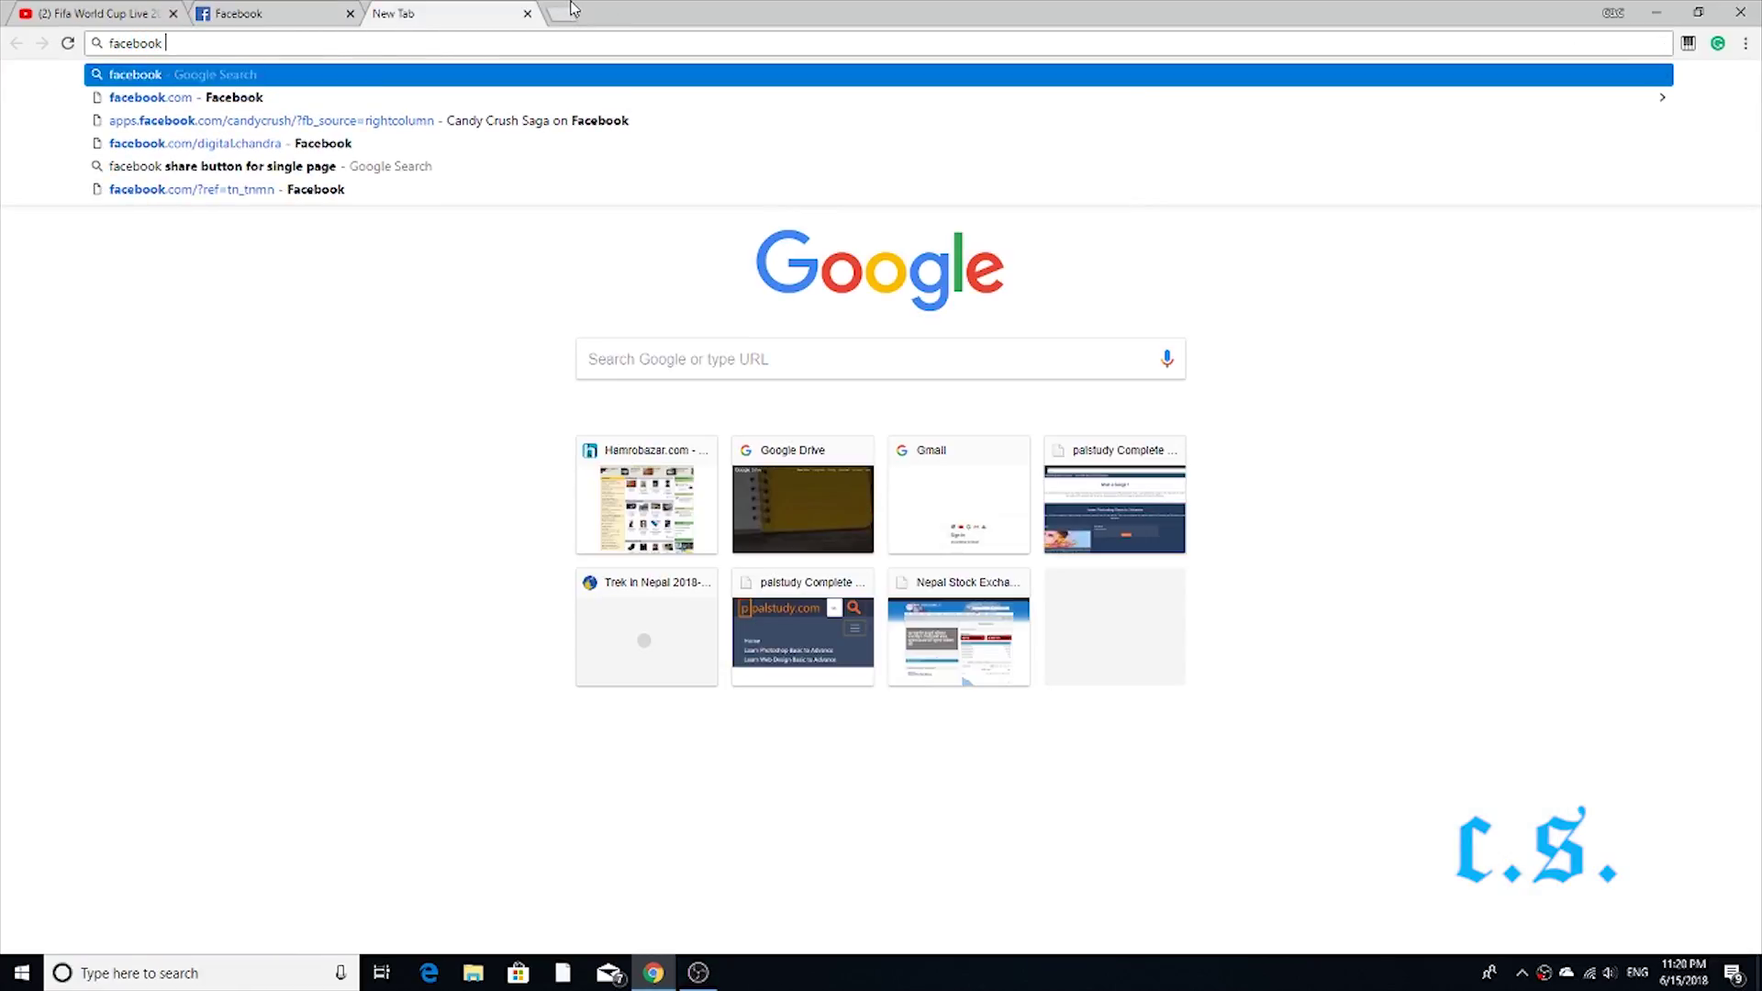
{"action": "type", "text": "pro"}
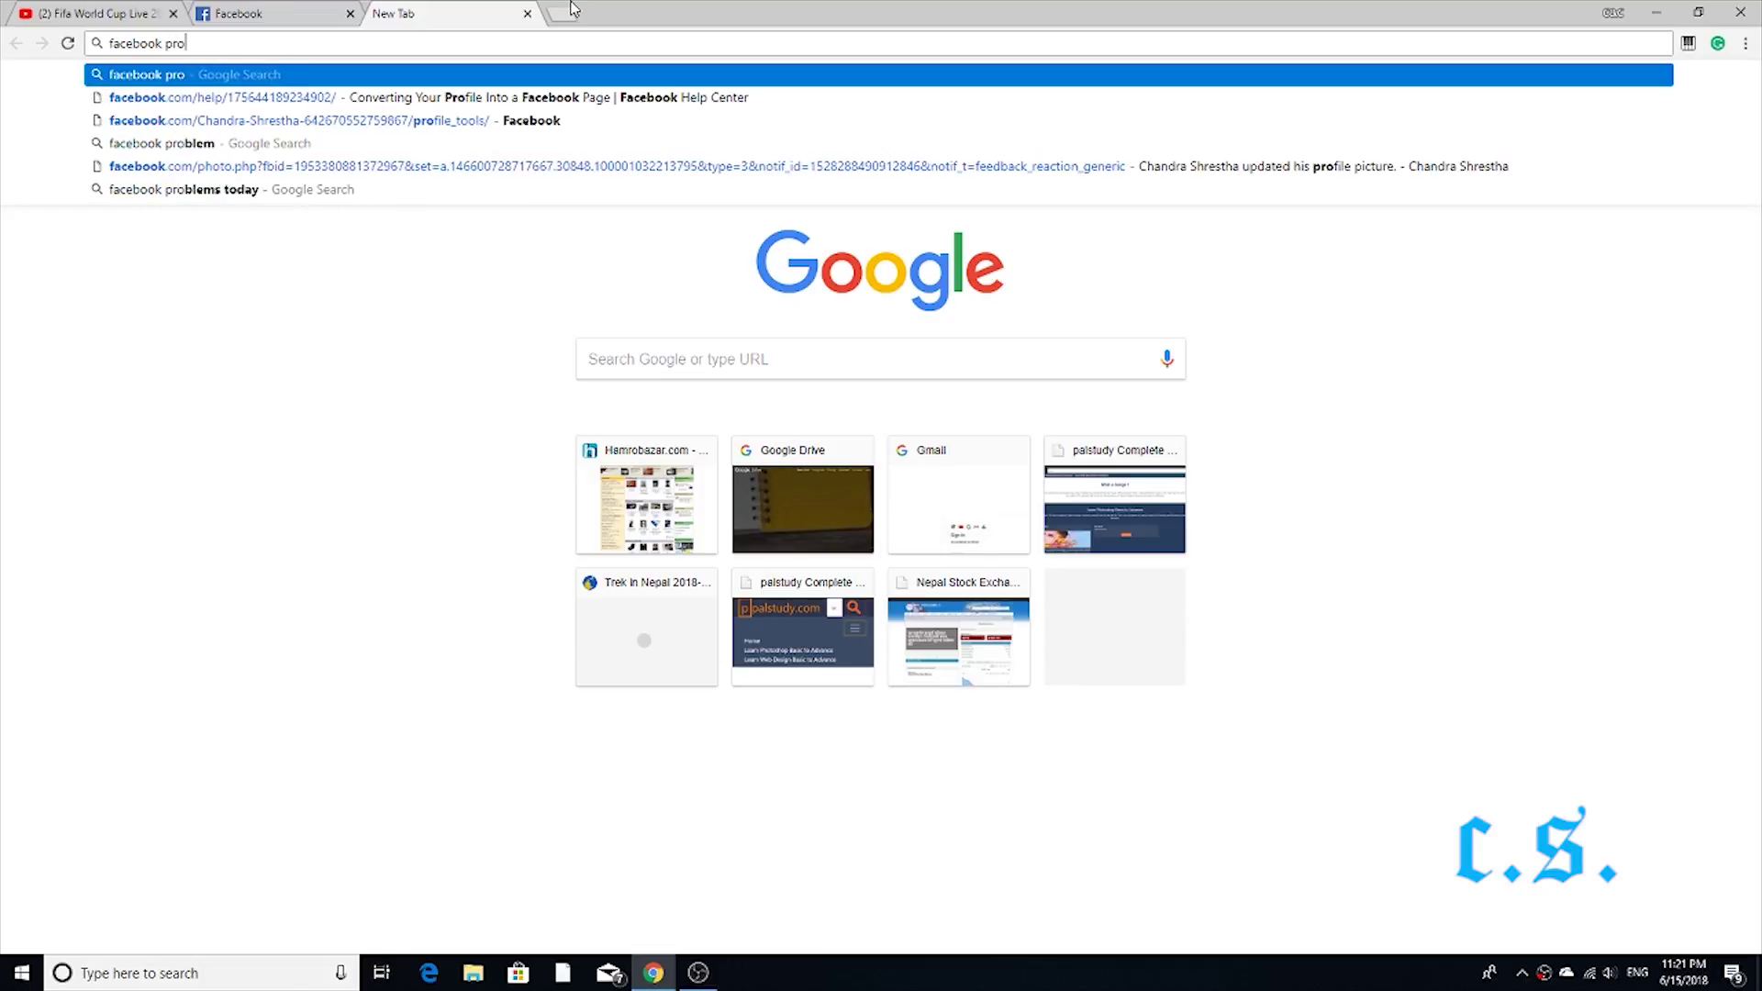
{"action": "type", "text": "file to page"}
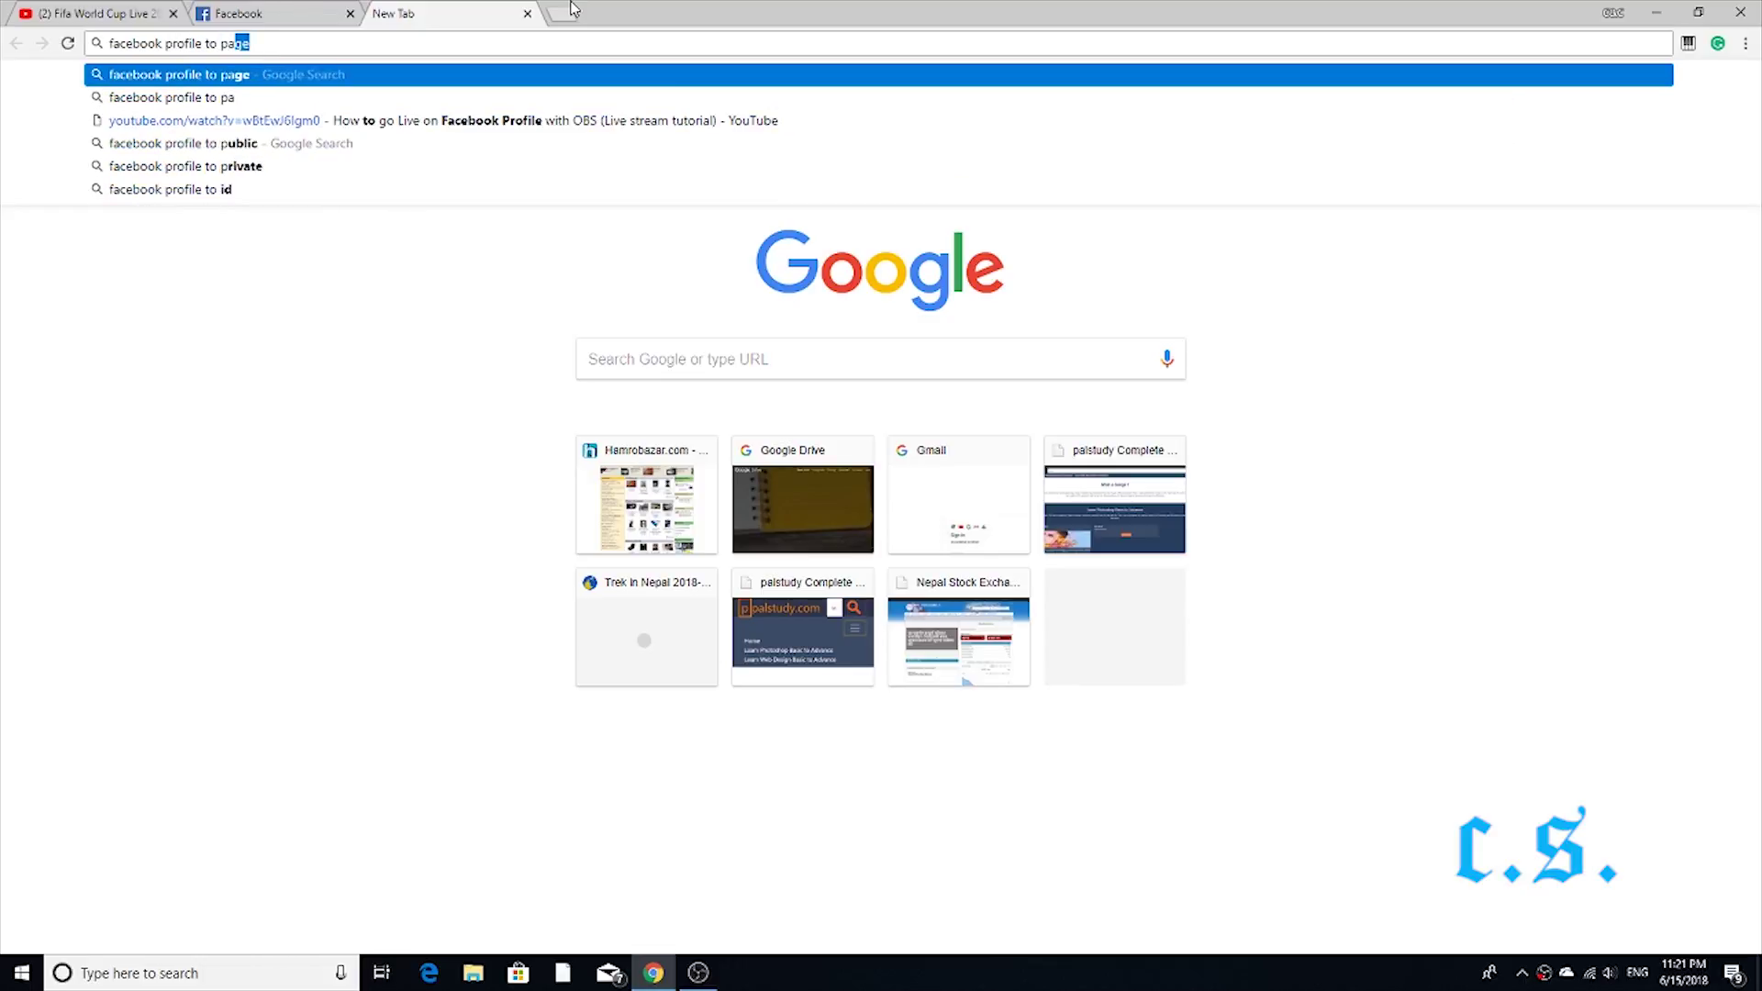
{"action": "key", "text": "Return"}
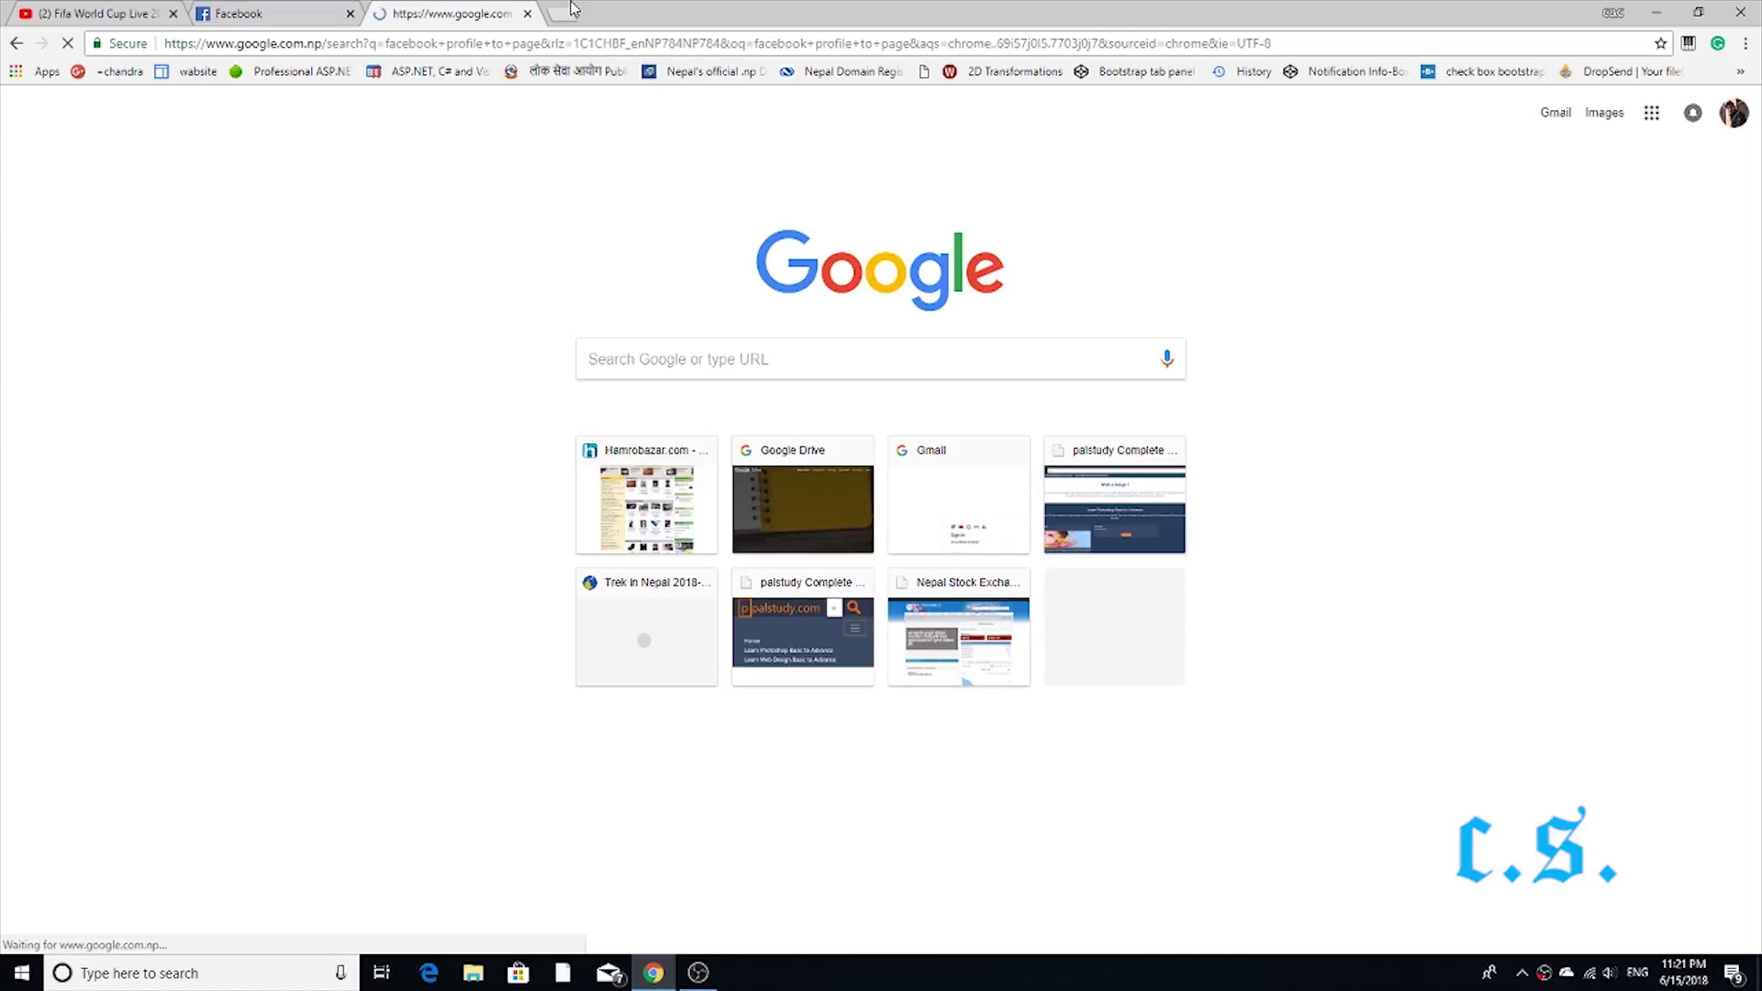
{"action": "right_click", "coordinate": [501, 258]}
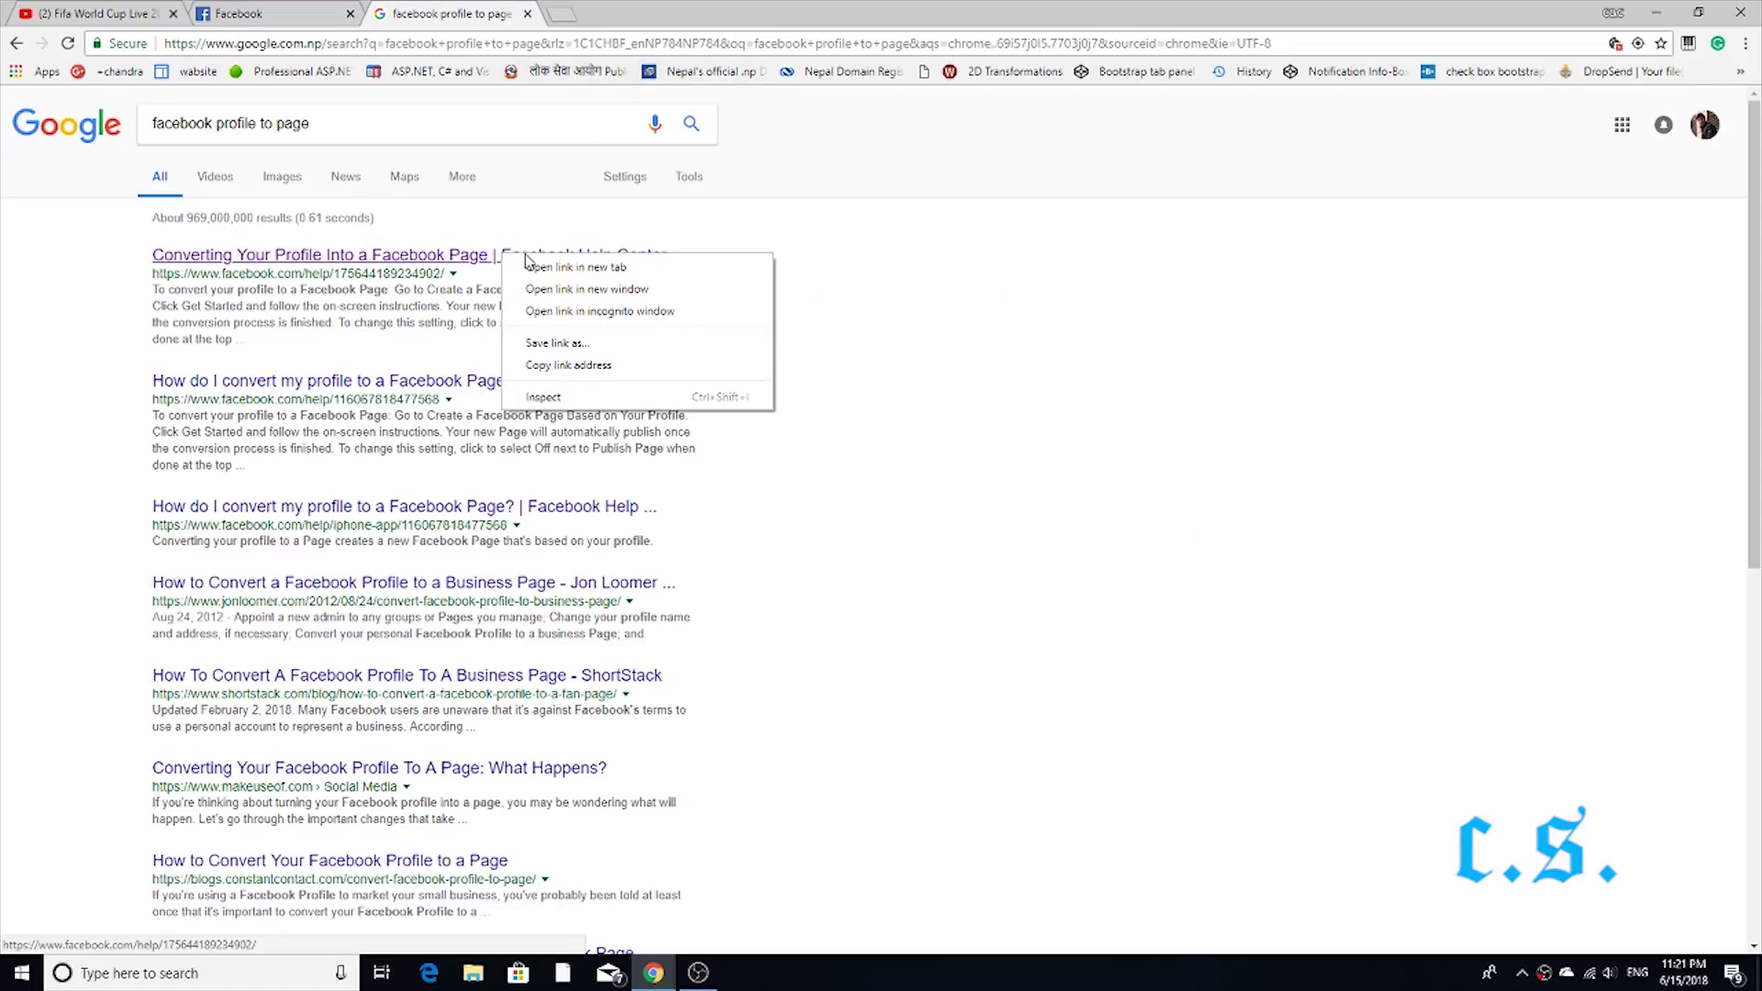
{"action": "left_click", "coordinate": [47, 291]}
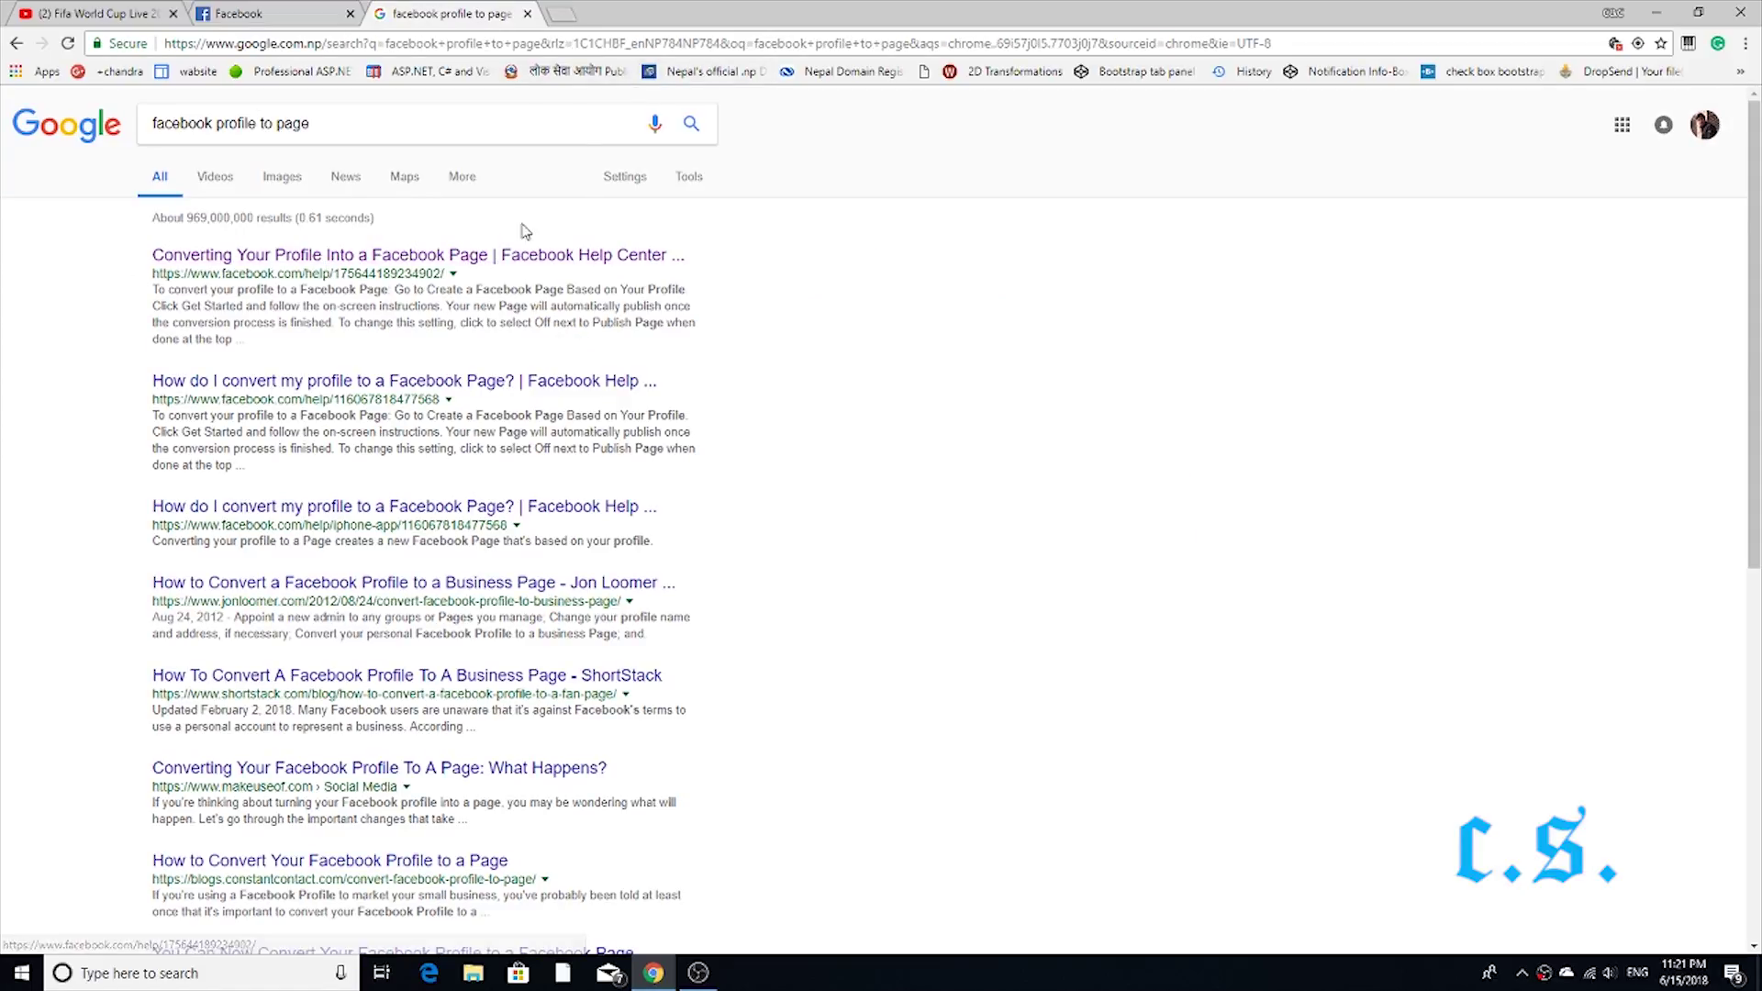
{"action": "left_click_drag", "start_coordinate": [764, 268], "coordinate": [477, 274]}
{"action": "left_click", "coordinate": [127, 246]}
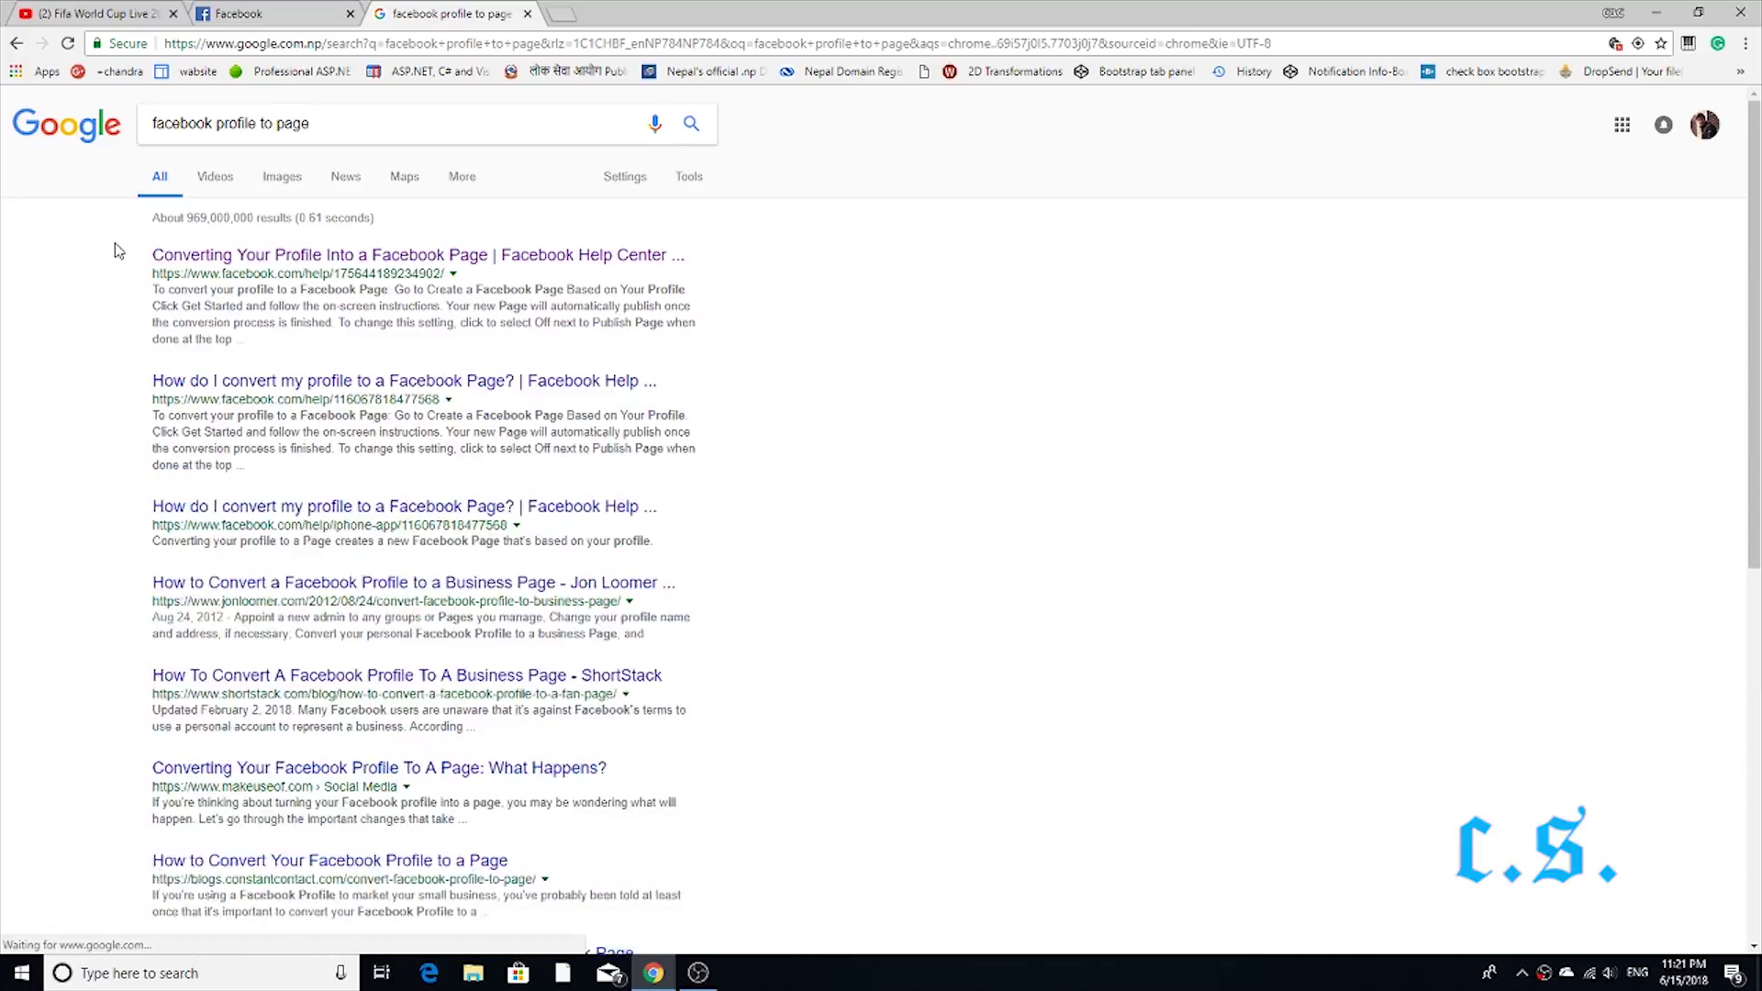
{"action": "left_click_drag", "start_coordinate": [293, 380], "coordinate": [143, 266]}
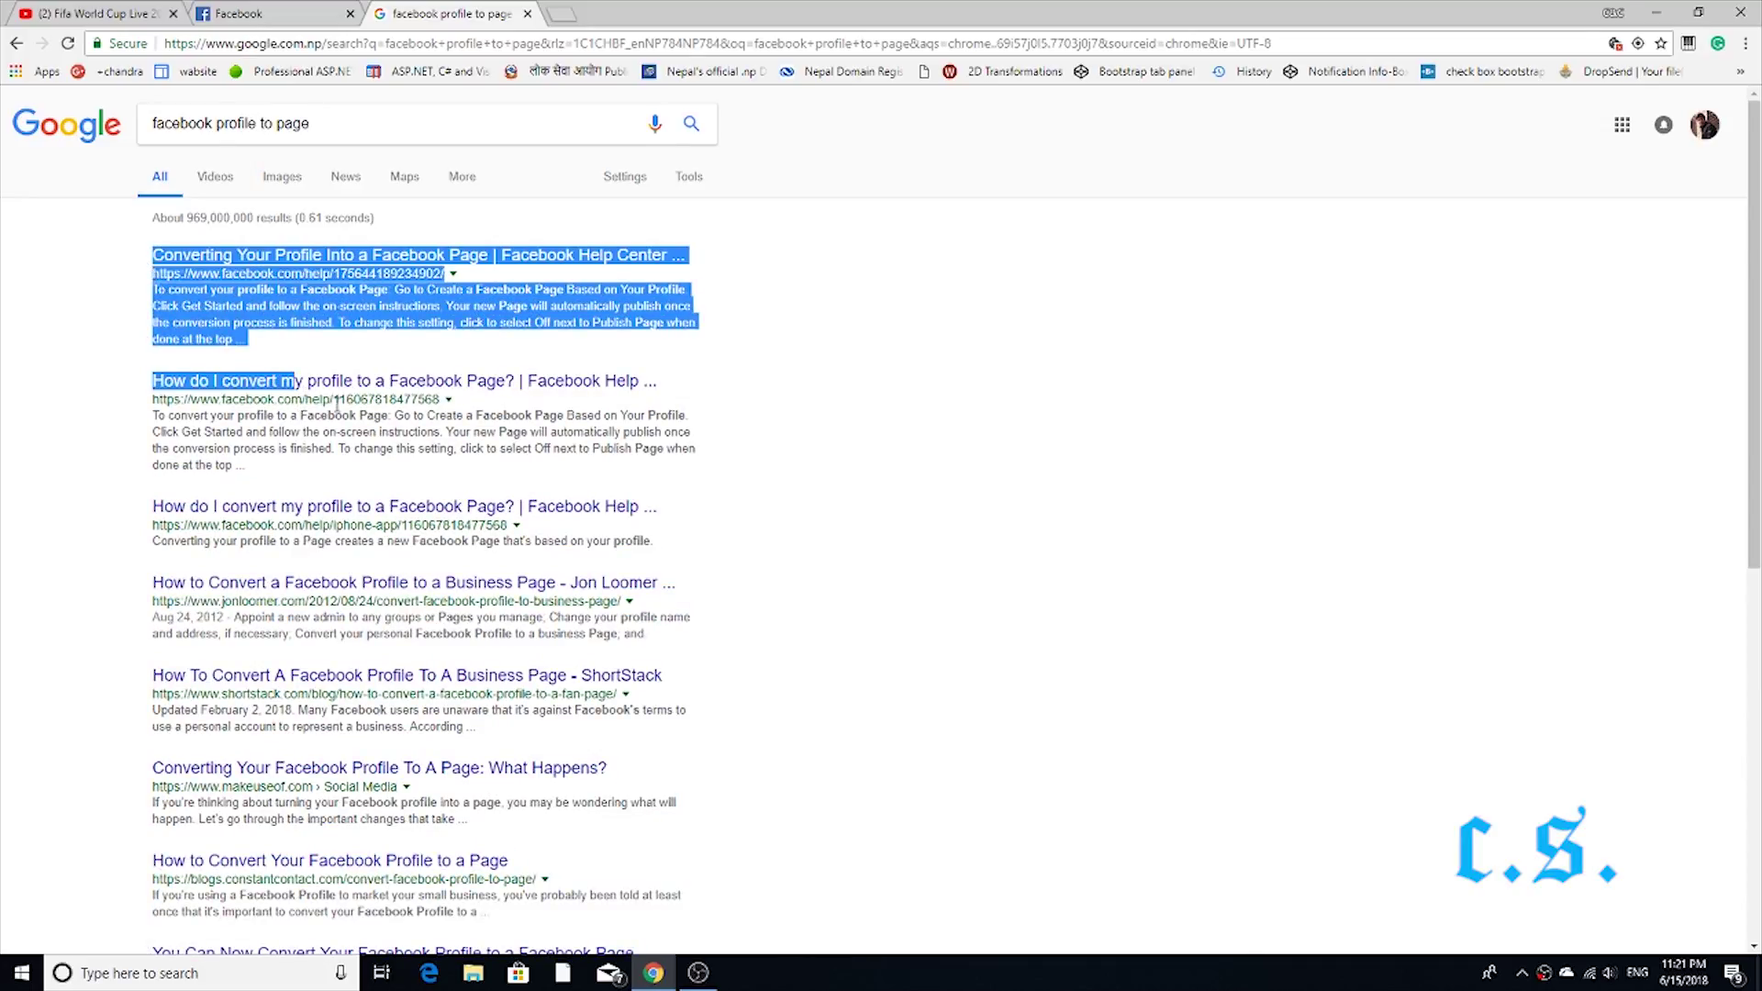
{"action": "left_click", "coordinate": [699, 287]}
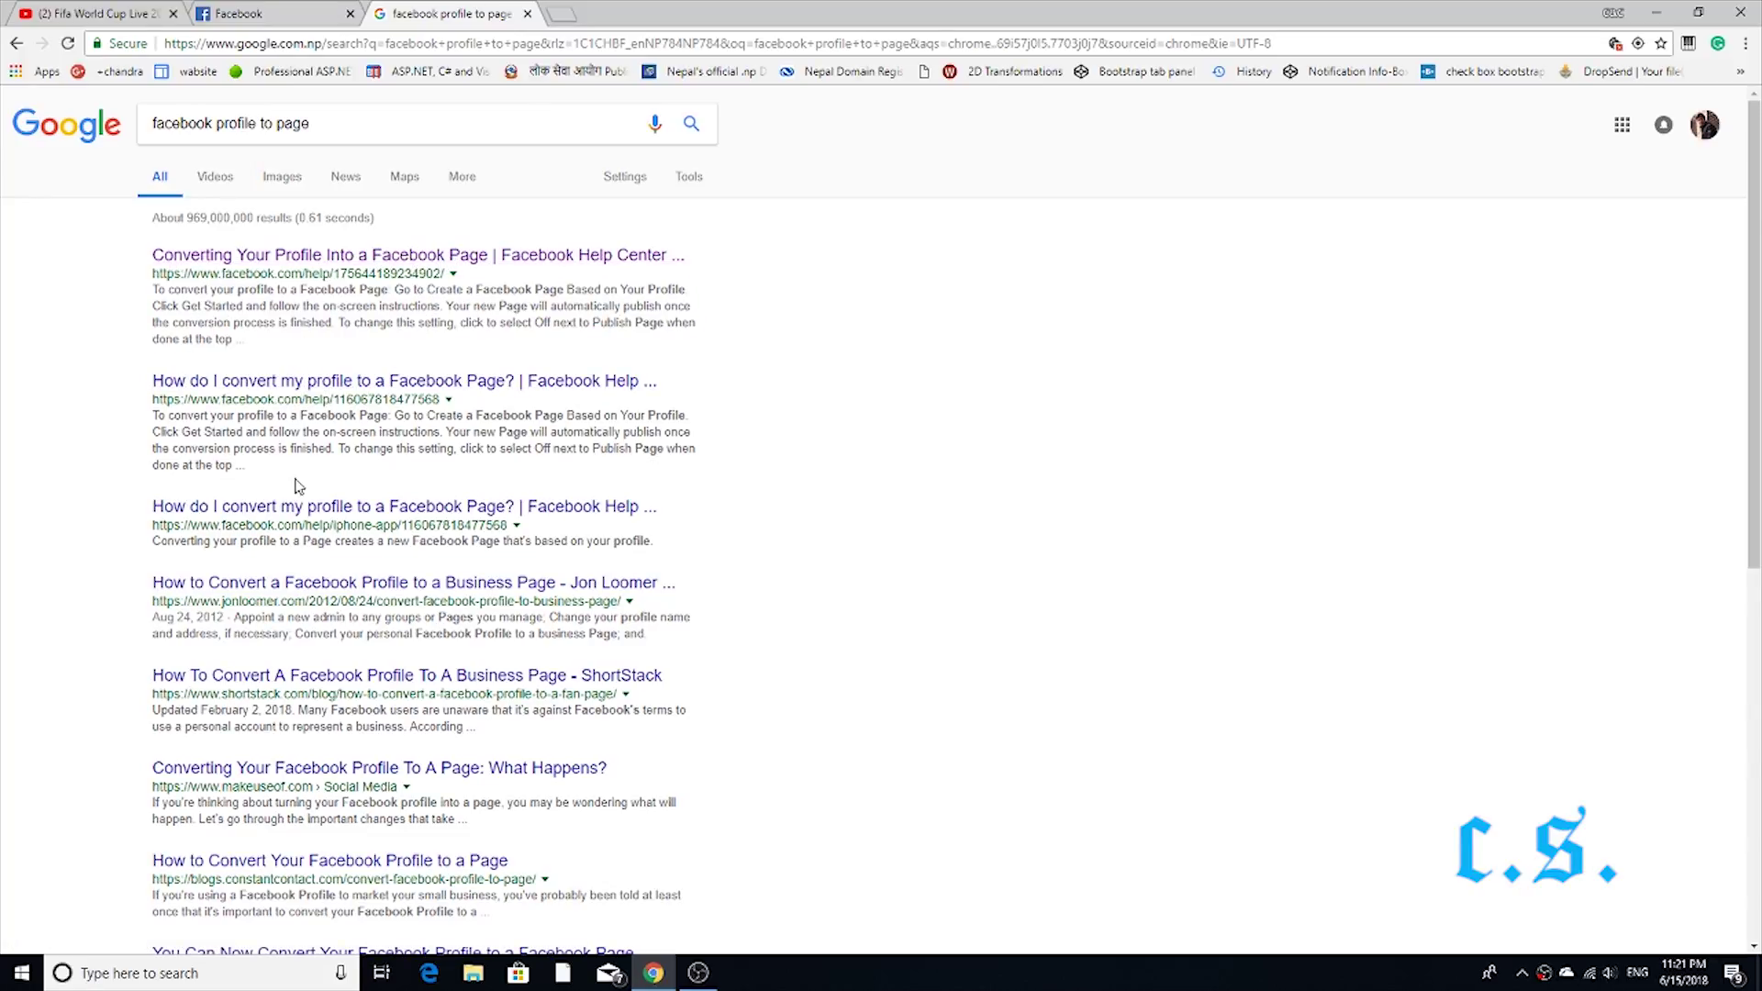
Open the Facebook Help Center result "Converting Your Profile Into a Facebook Page" in a new tab and switch to it
{"action": "right_click", "coordinate": [340, 255]}
{"action": "left_click", "coordinate": [385, 268]}
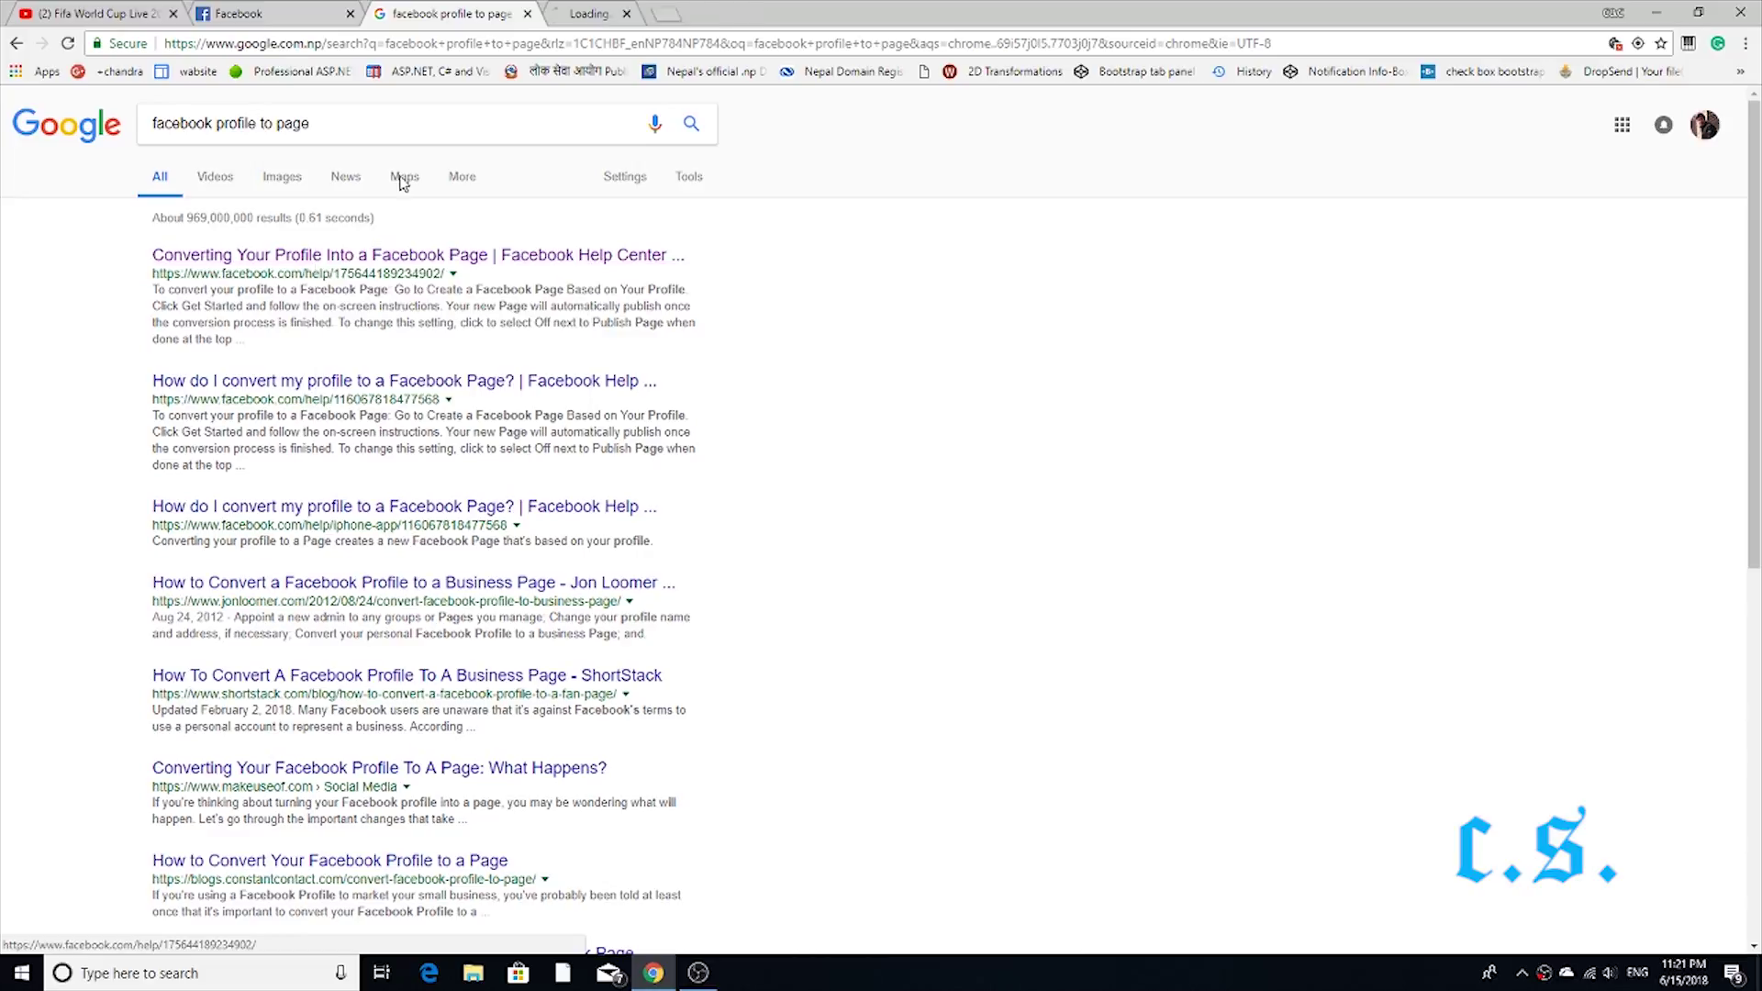
{"action": "left_click", "coordinate": [591, 13]}
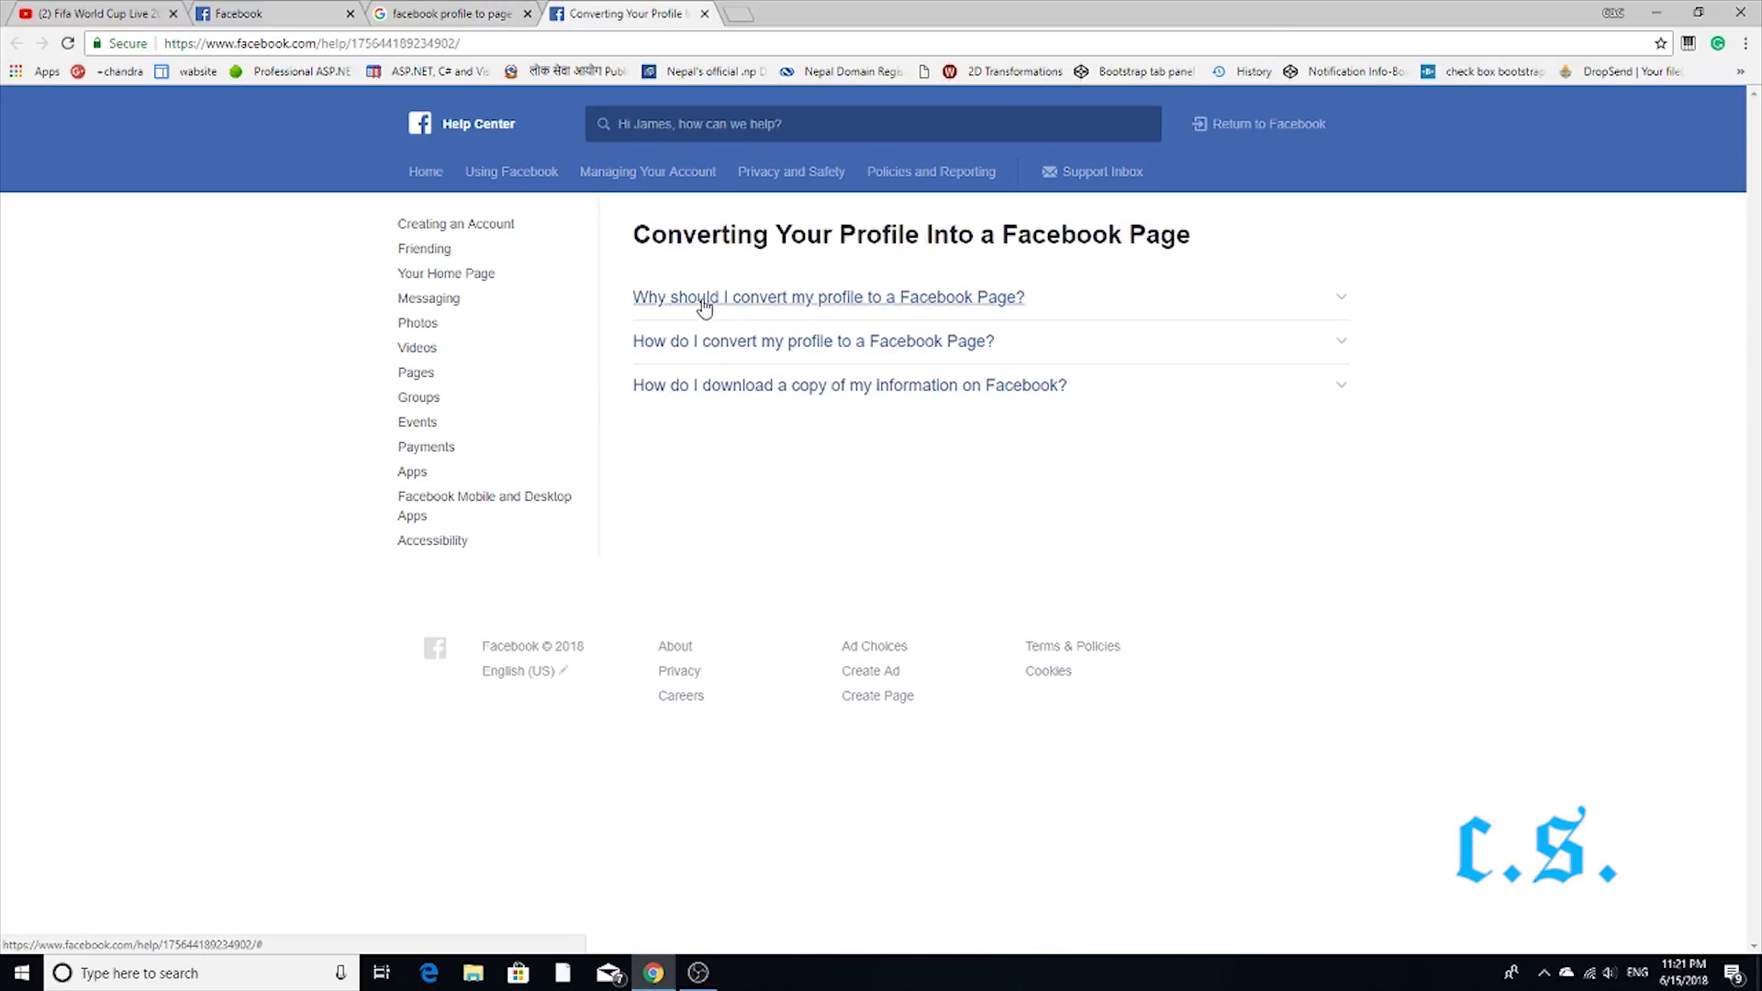
Expand the help question "Why should I convert my profile to a Facebook Page?"
{"action": "left_click_drag", "start_coordinate": [617, 305], "coordinate": [1015, 315]}
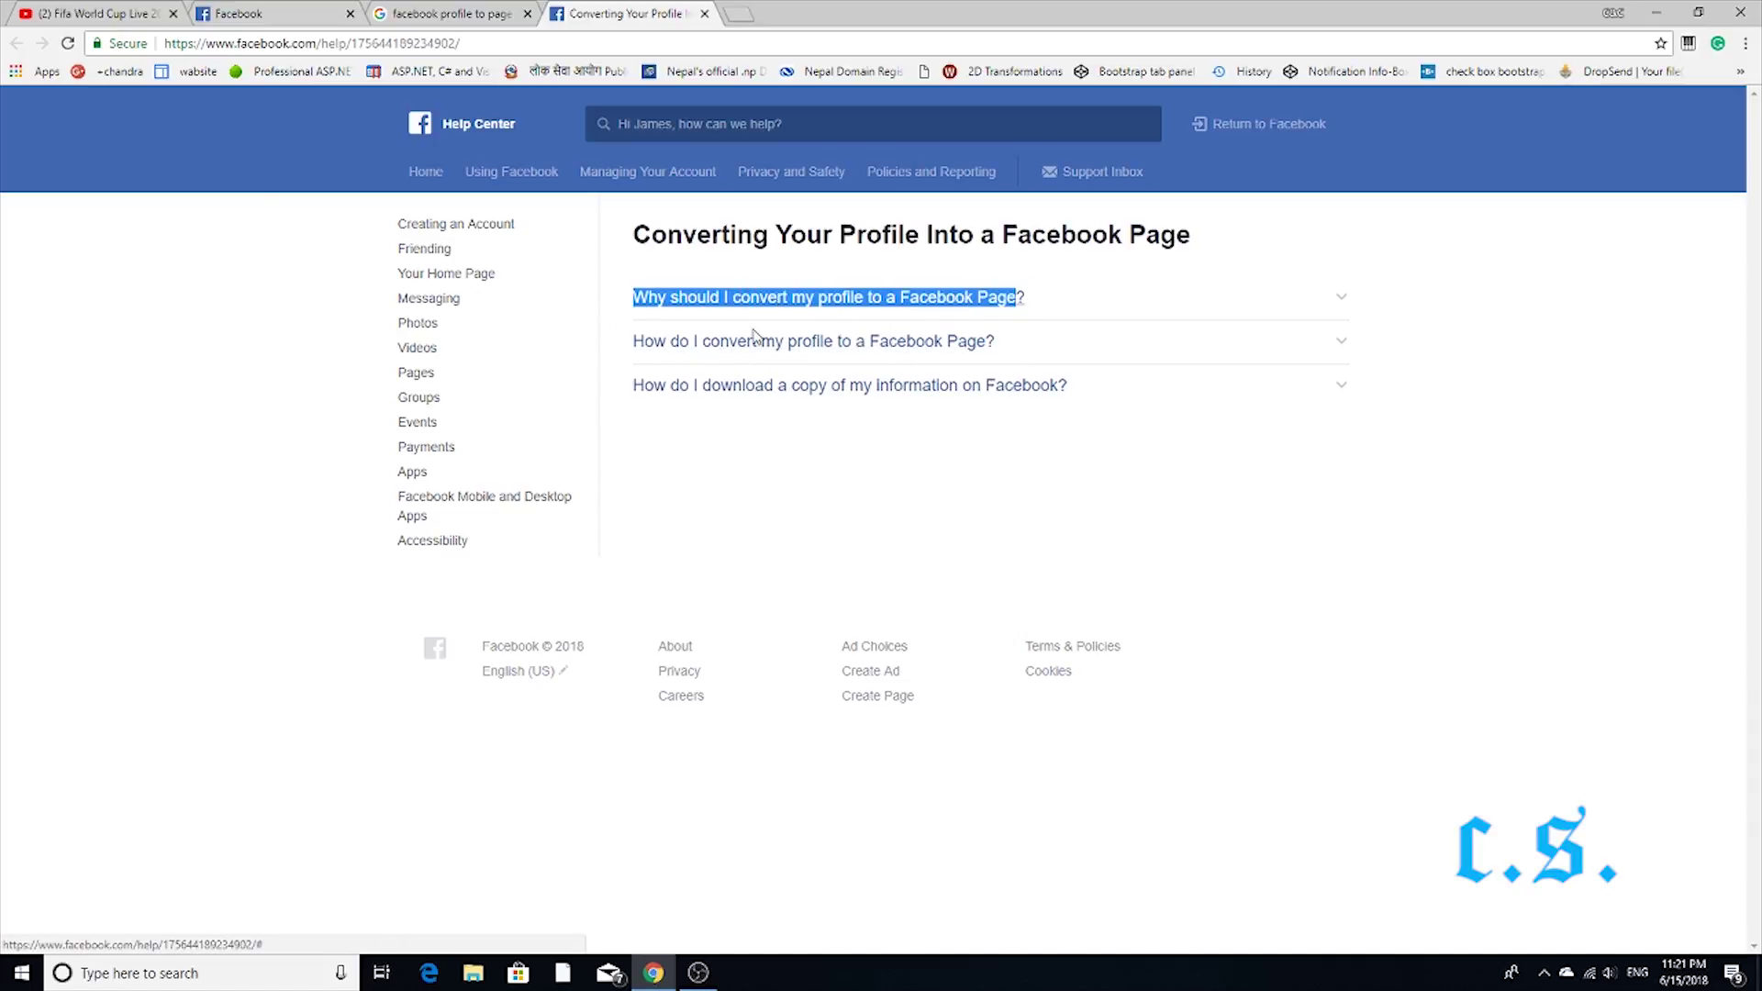
{"action": "left_click", "coordinate": [697, 411]}
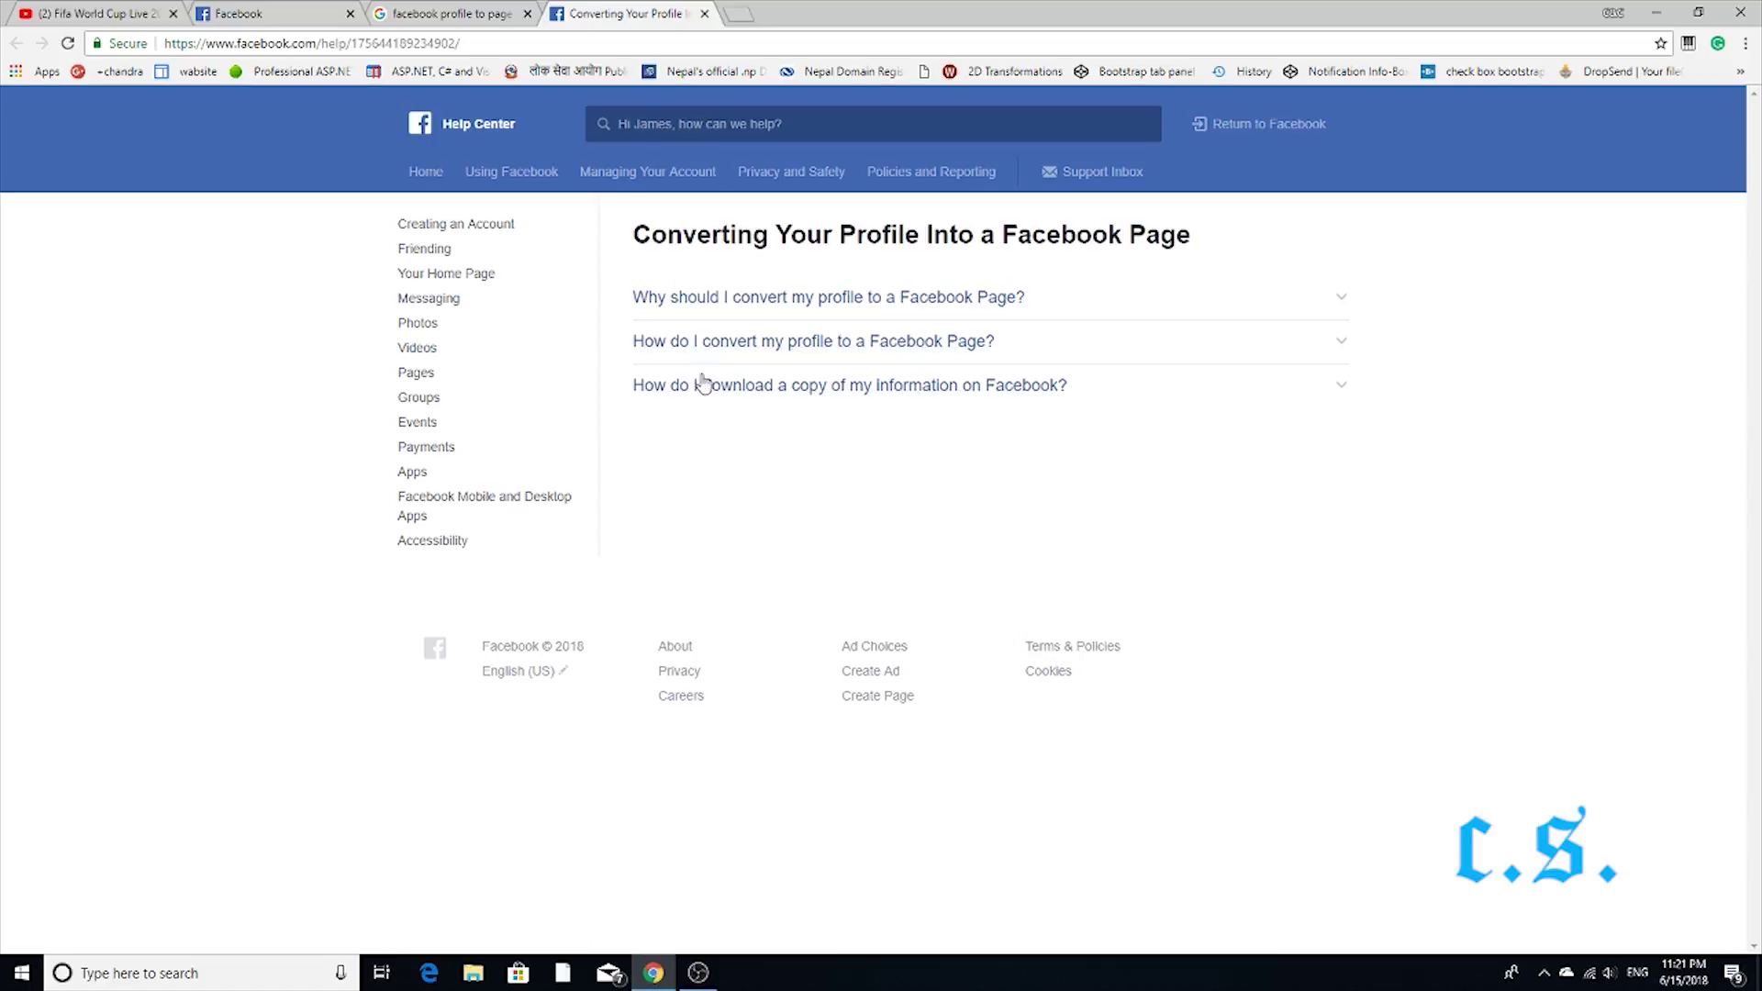
{"action": "left_click", "coordinate": [750, 306]}
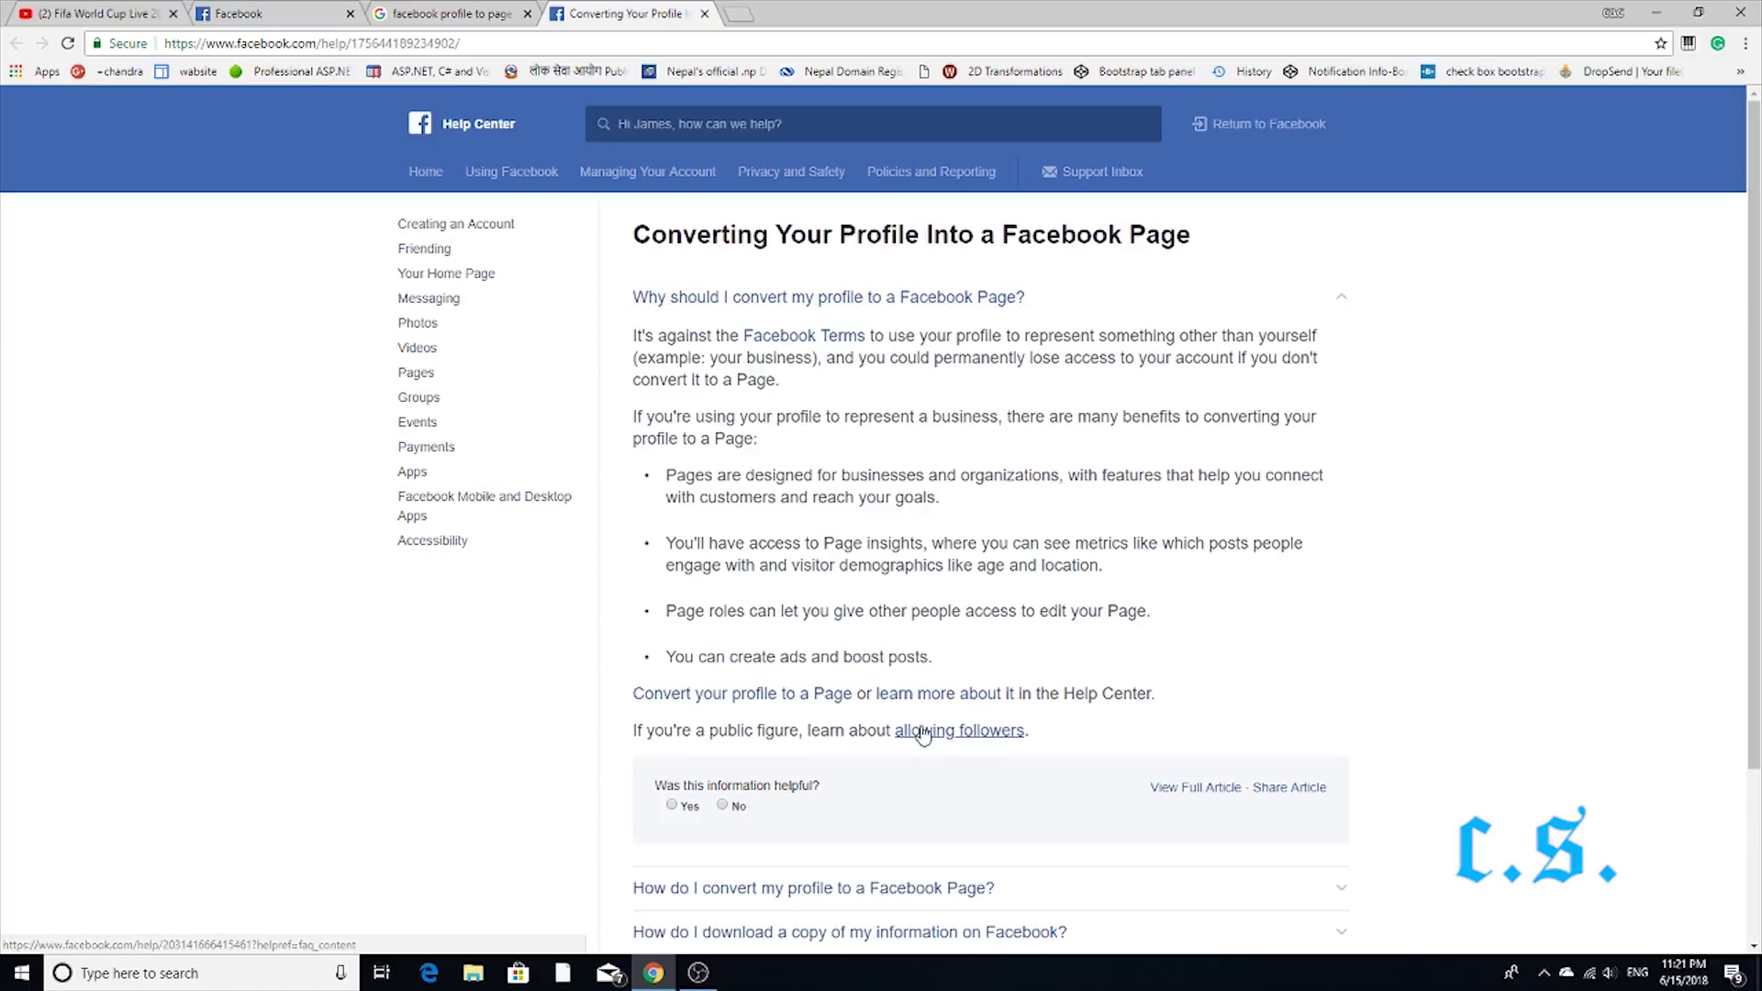
Follow the "Convert your profile to a Page" link in the help answer and start the profile-to-Page migration
{"action": "scroll", "coordinate": [839, 632], "scroll_direction": "down", "scroll_amount": 2}
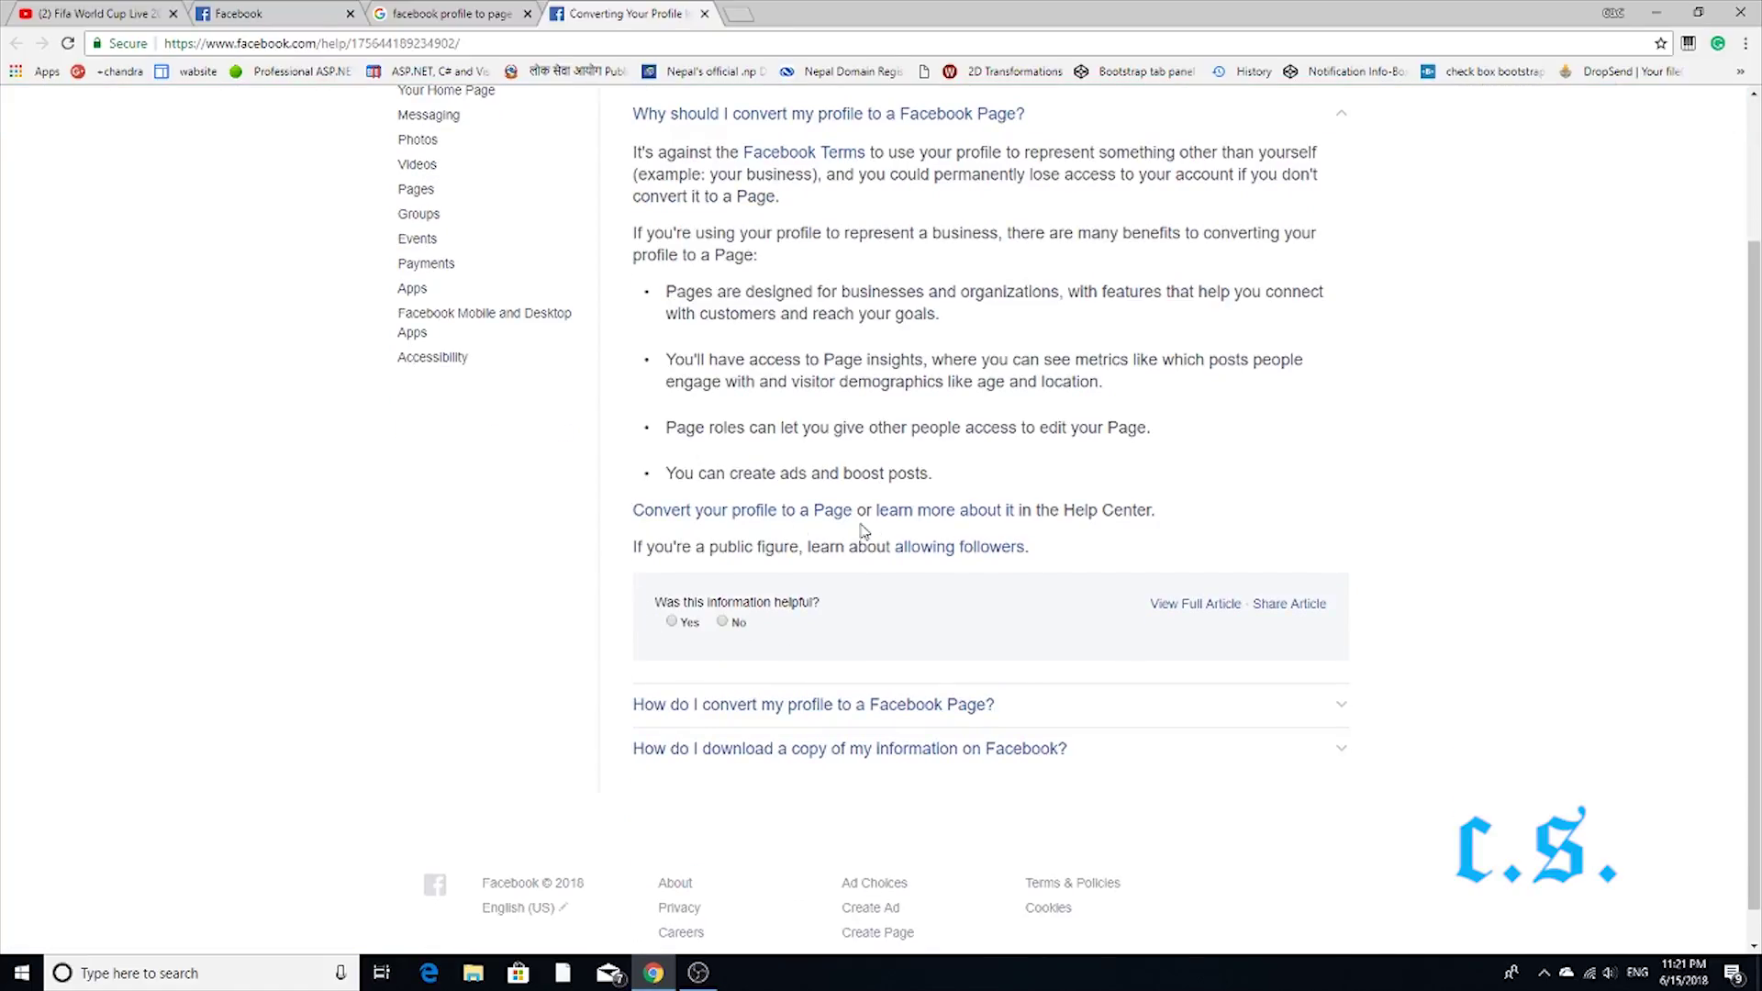
{"action": "left_click_drag", "start_coordinate": [618, 520], "coordinate": [847, 527]}
{"action": "left_click", "coordinate": [804, 517]}
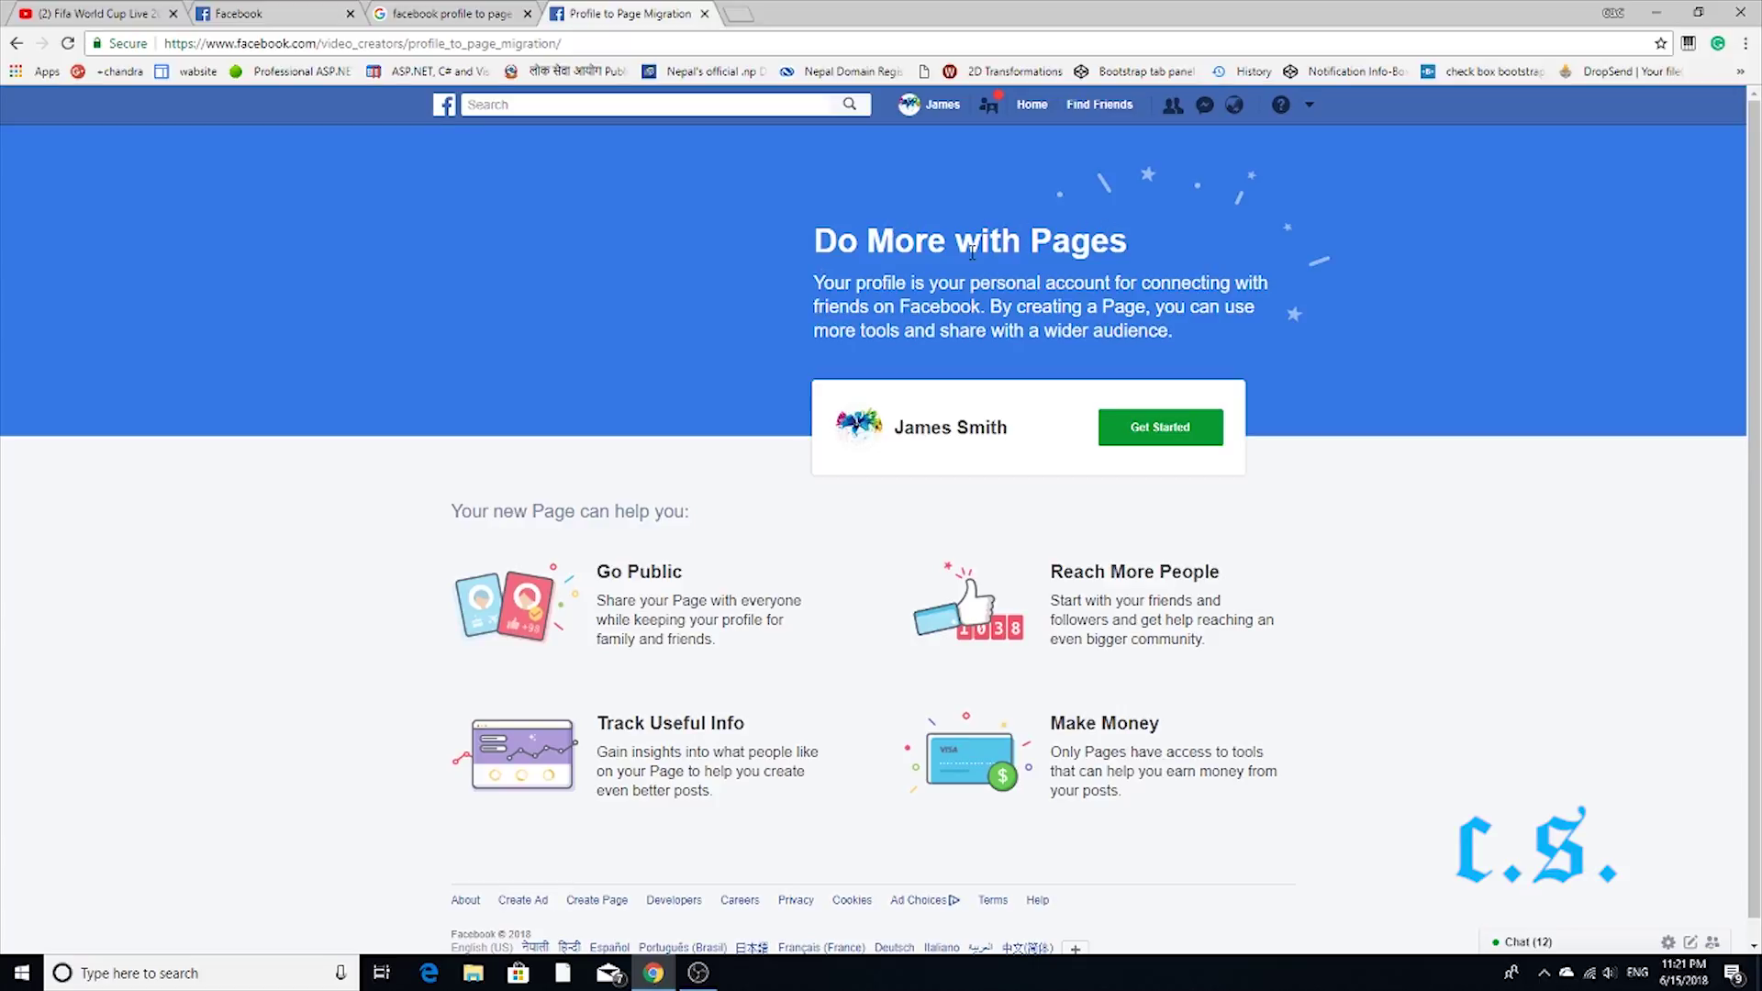
{"action": "scroll", "coordinate": [888, 371], "scroll_direction": "down", "scroll_amount": 1}
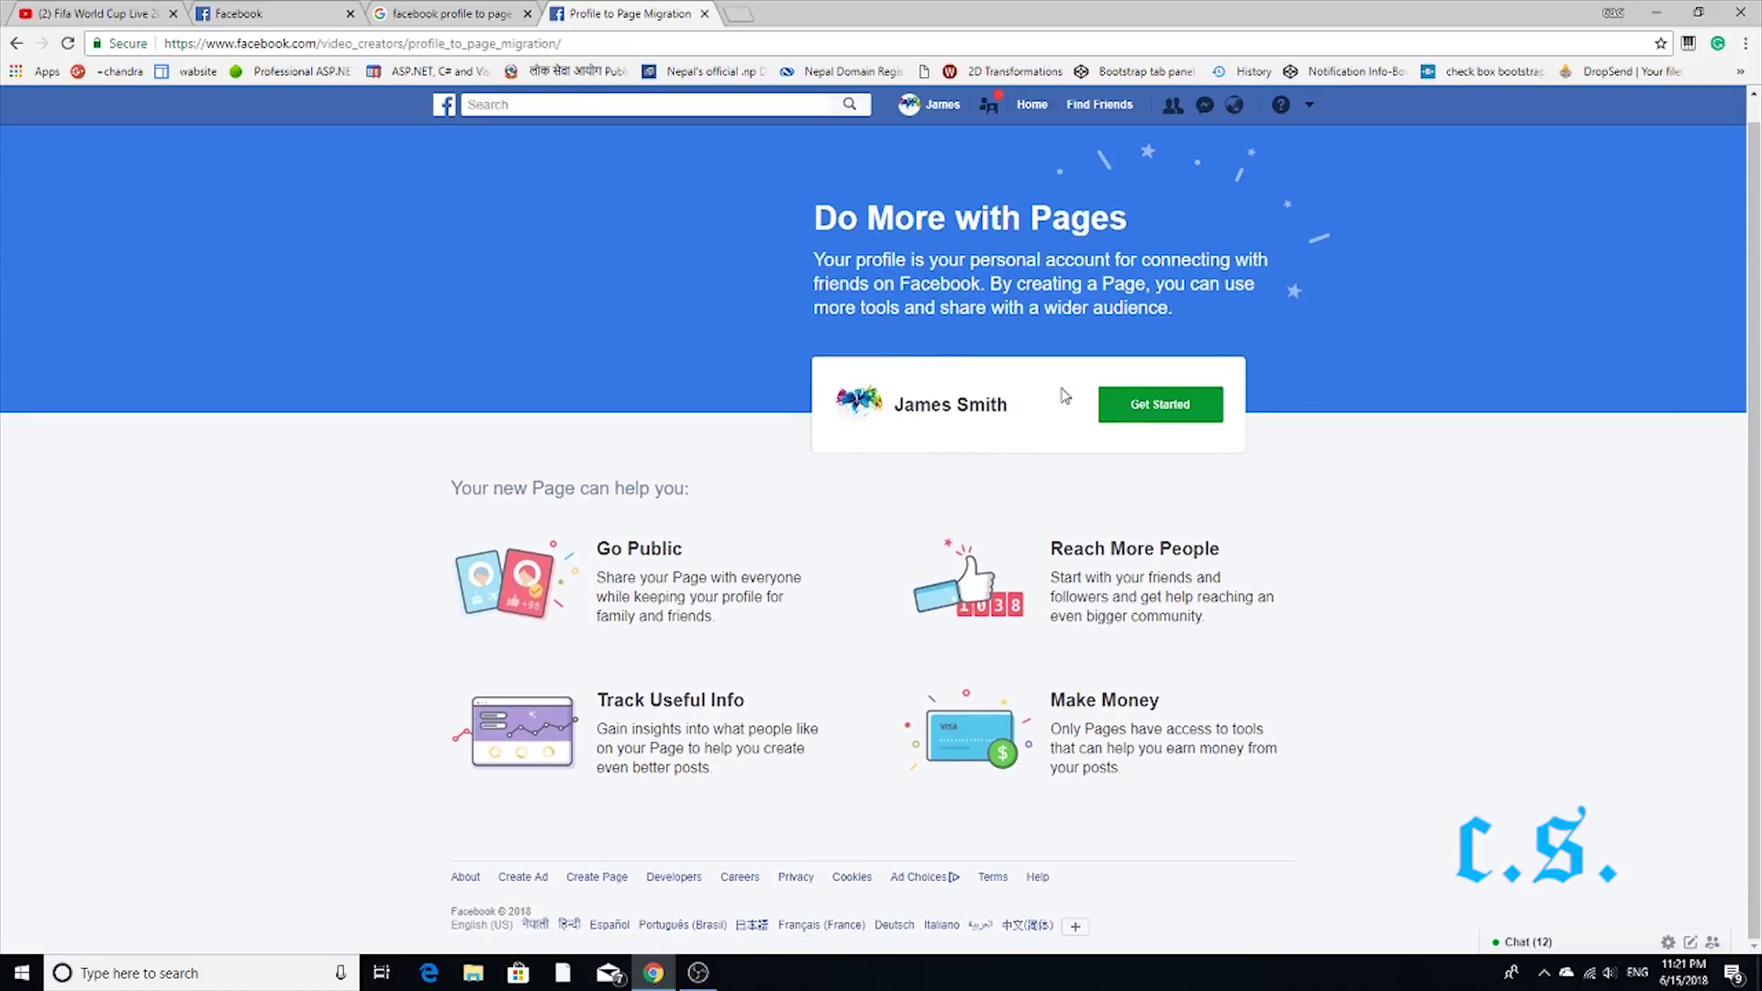
{"action": "left_click", "coordinate": [1162, 408]}
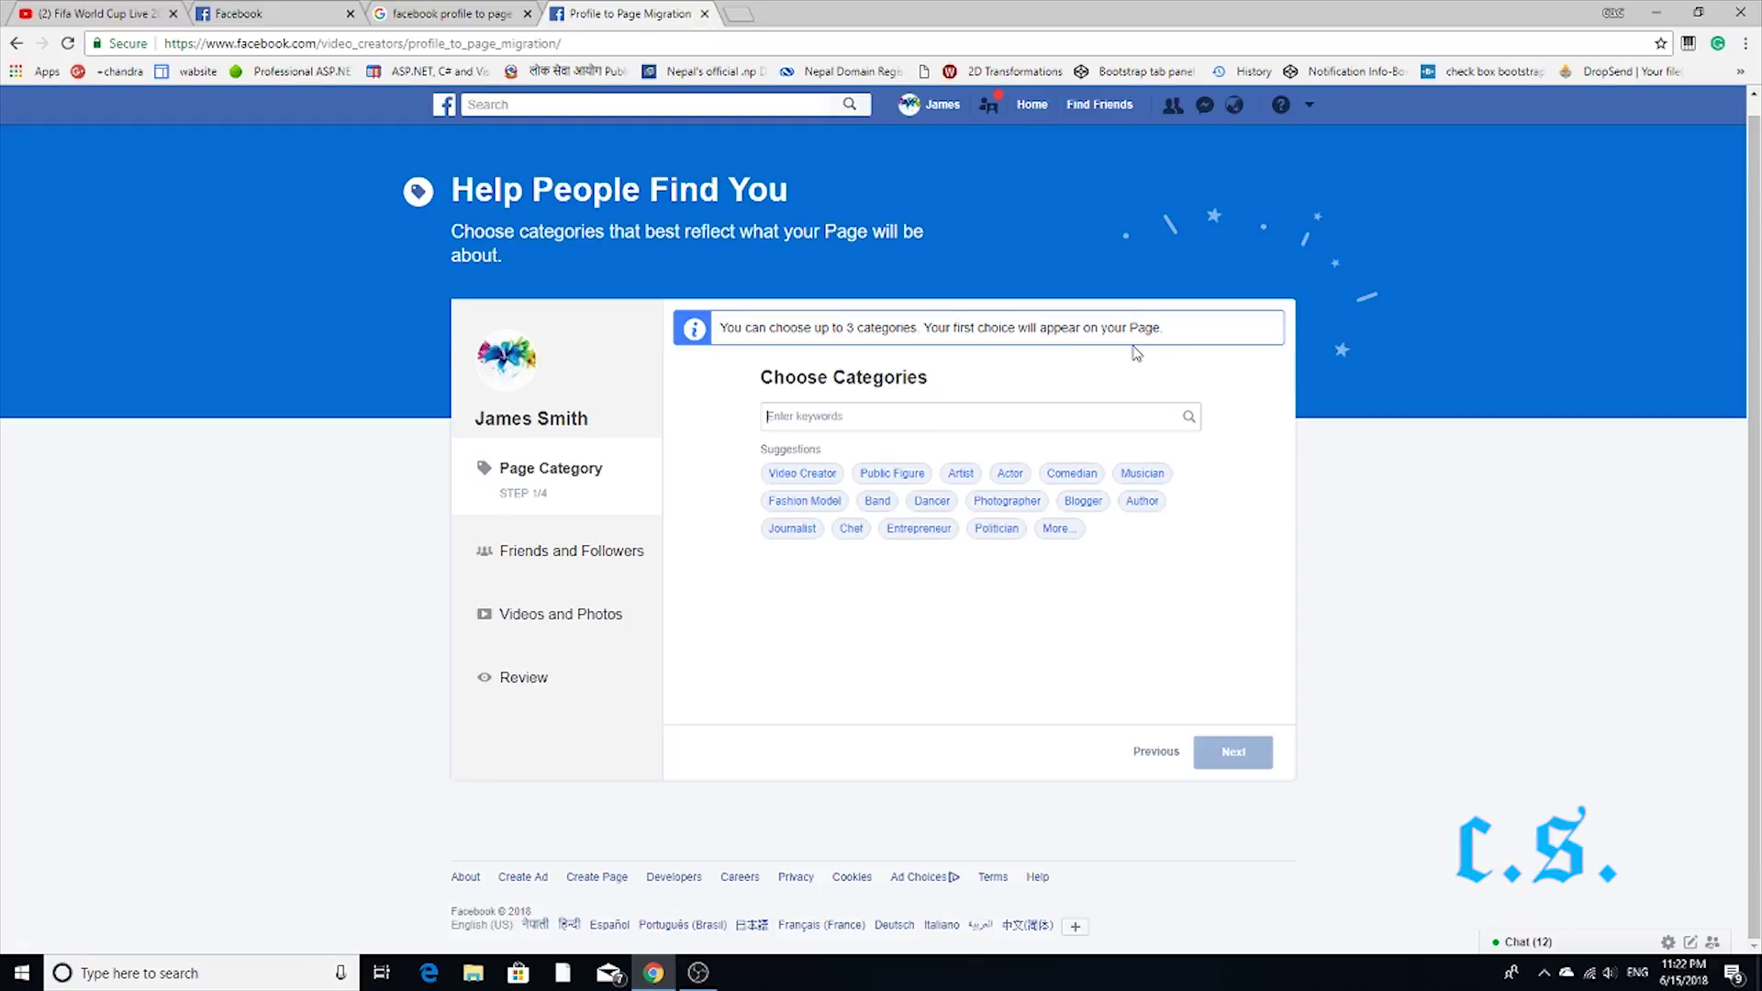
{"action": "type", "text": "bloger"}
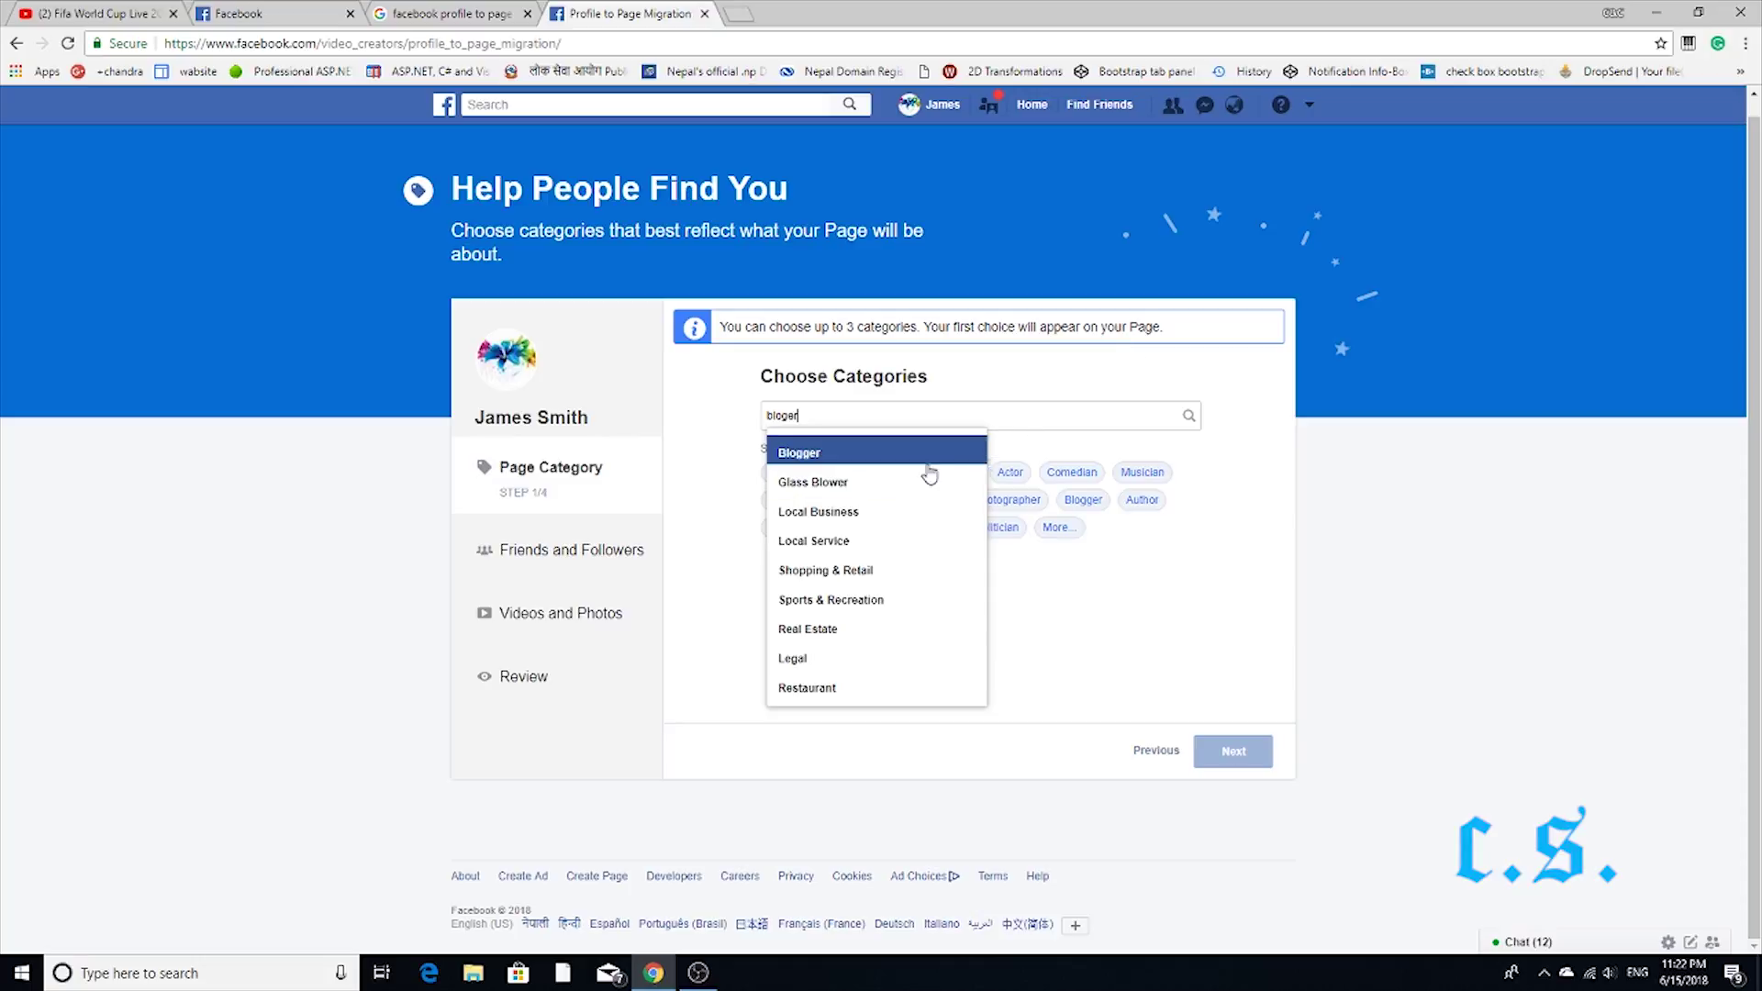
{"action": "left_click", "coordinate": [890, 410]}
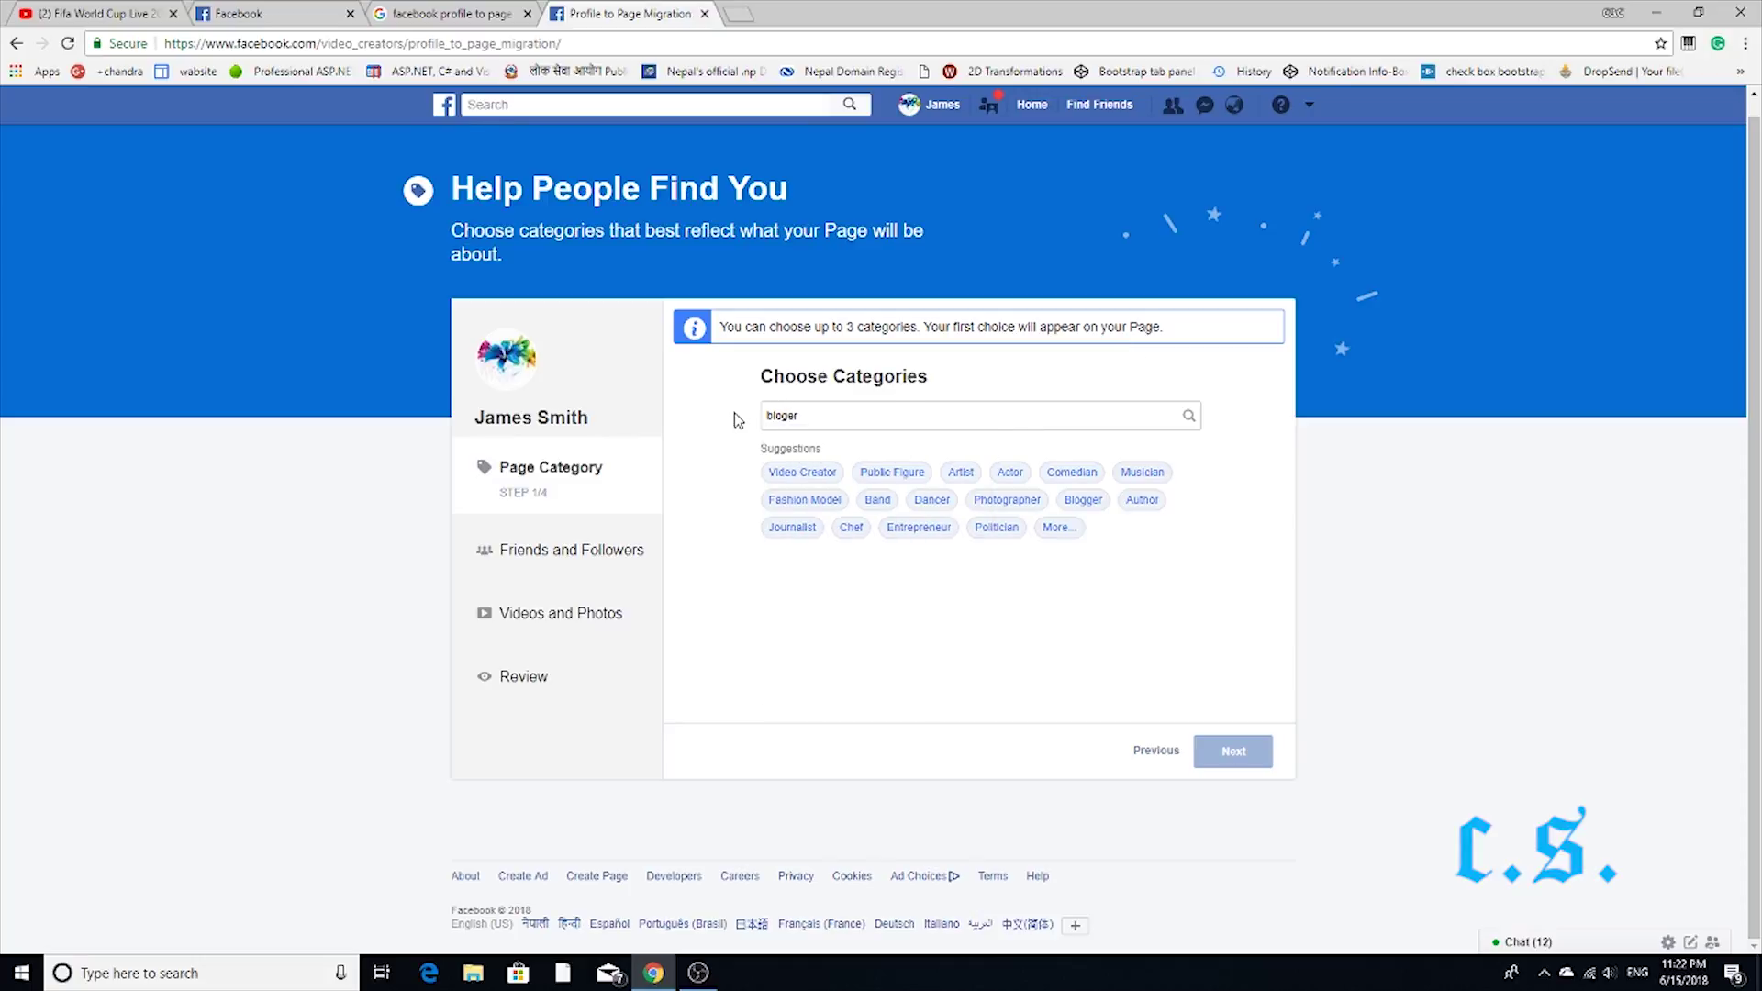
{"action": "key", "text": "BackSpace"}
Choose Personal Blog as the Page category and continue to the Friends and Followers step
{"action": "type", "text": "per"}
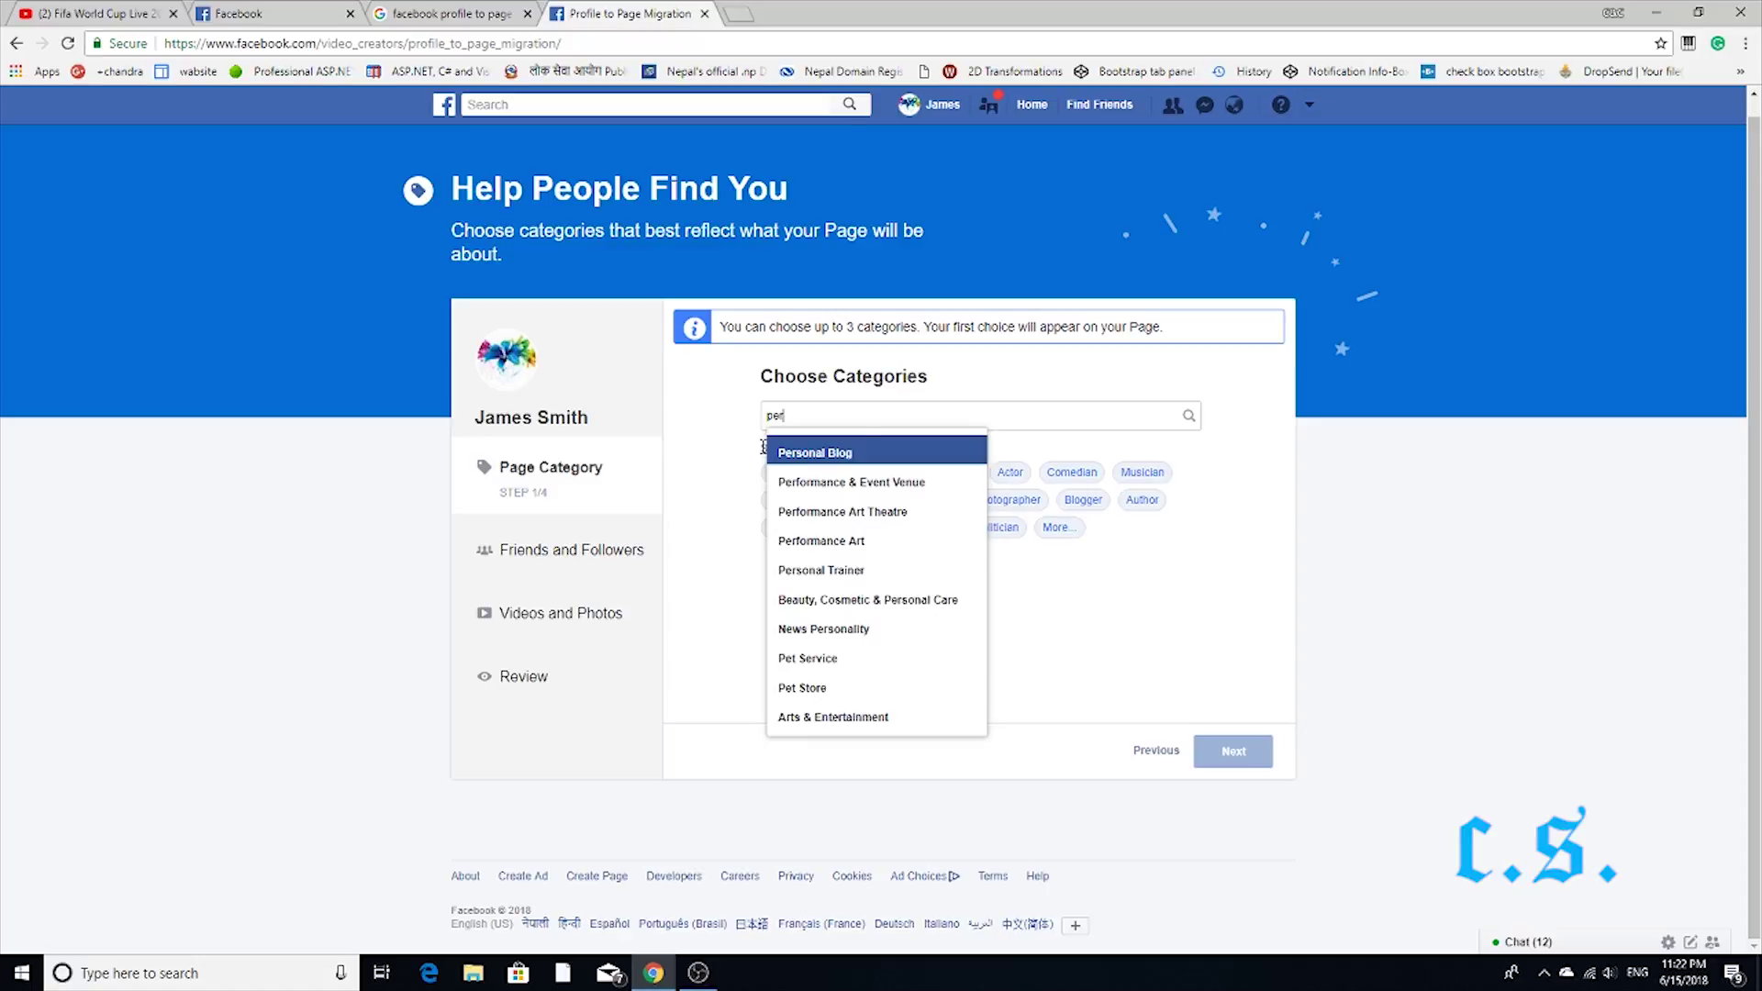
{"action": "left_click", "coordinate": [826, 456]}
{"action": "left_click", "coordinate": [1234, 751]}
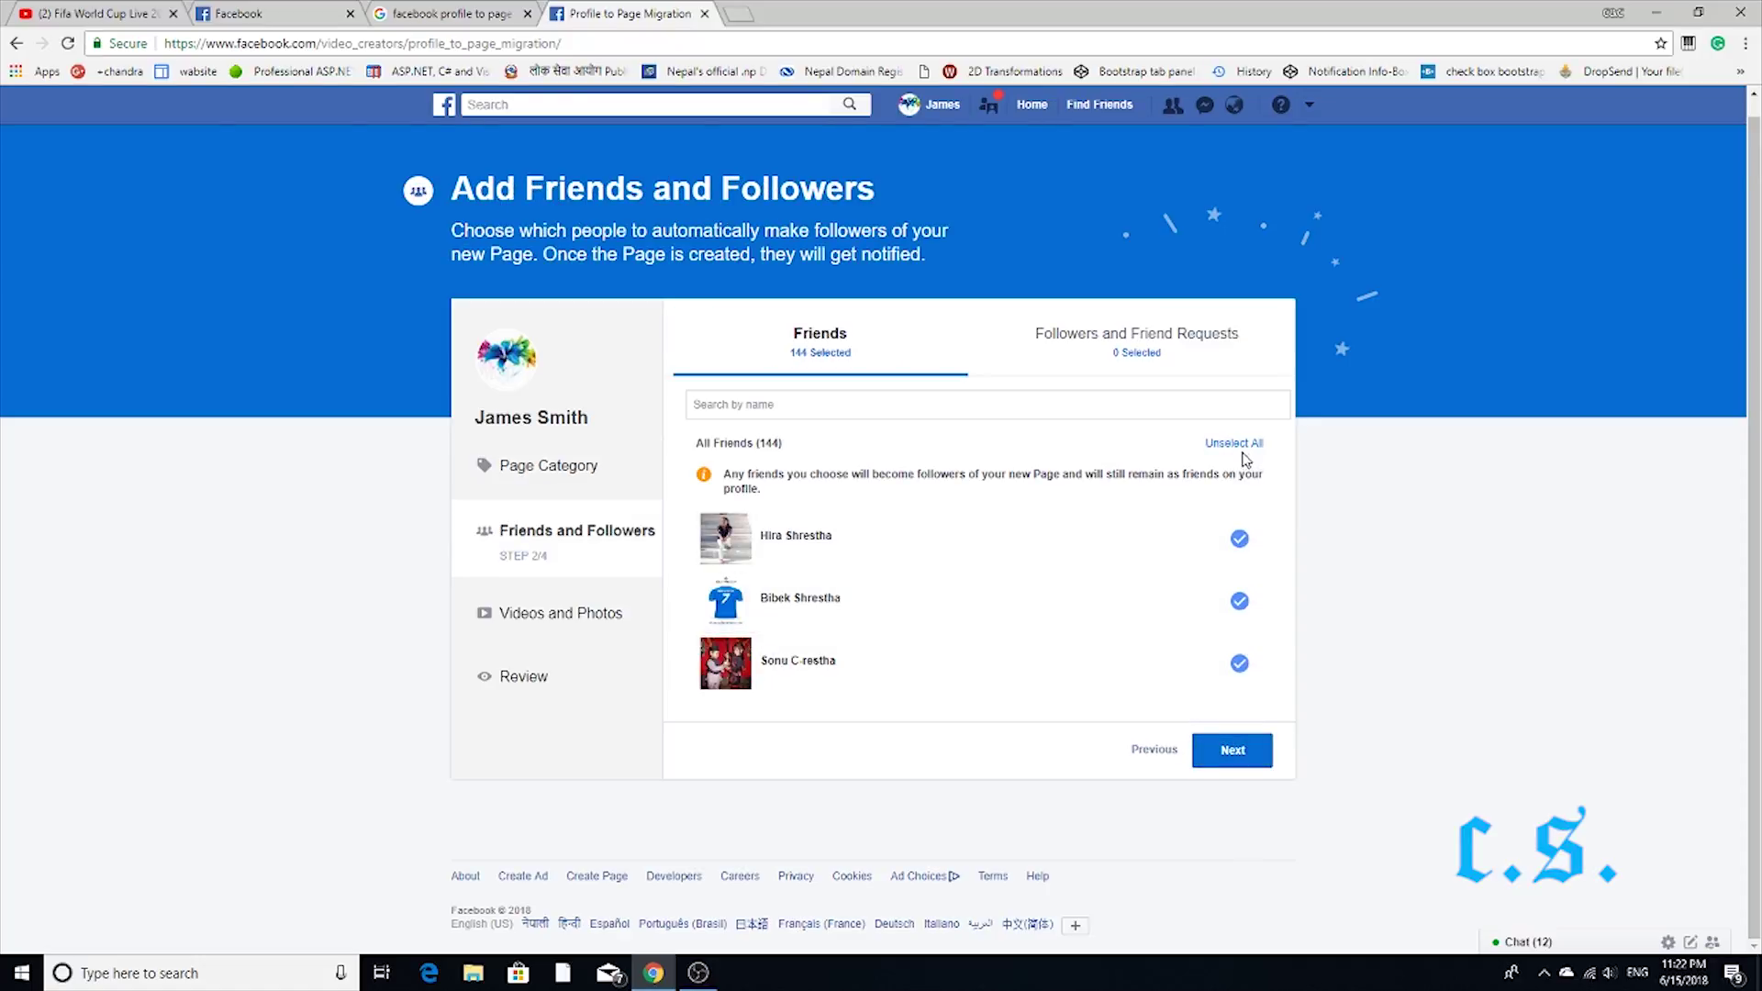
Look through the full friends list, keep all friends selected as Page followers, and continue to the Videos and Photos step
{"action": "scroll", "coordinate": [1244, 482], "scroll_direction": "down", "scroll_amount": 5}
{"action": "scroll", "coordinate": [1244, 500], "scroll_direction": "down", "scroll_amount": 7}
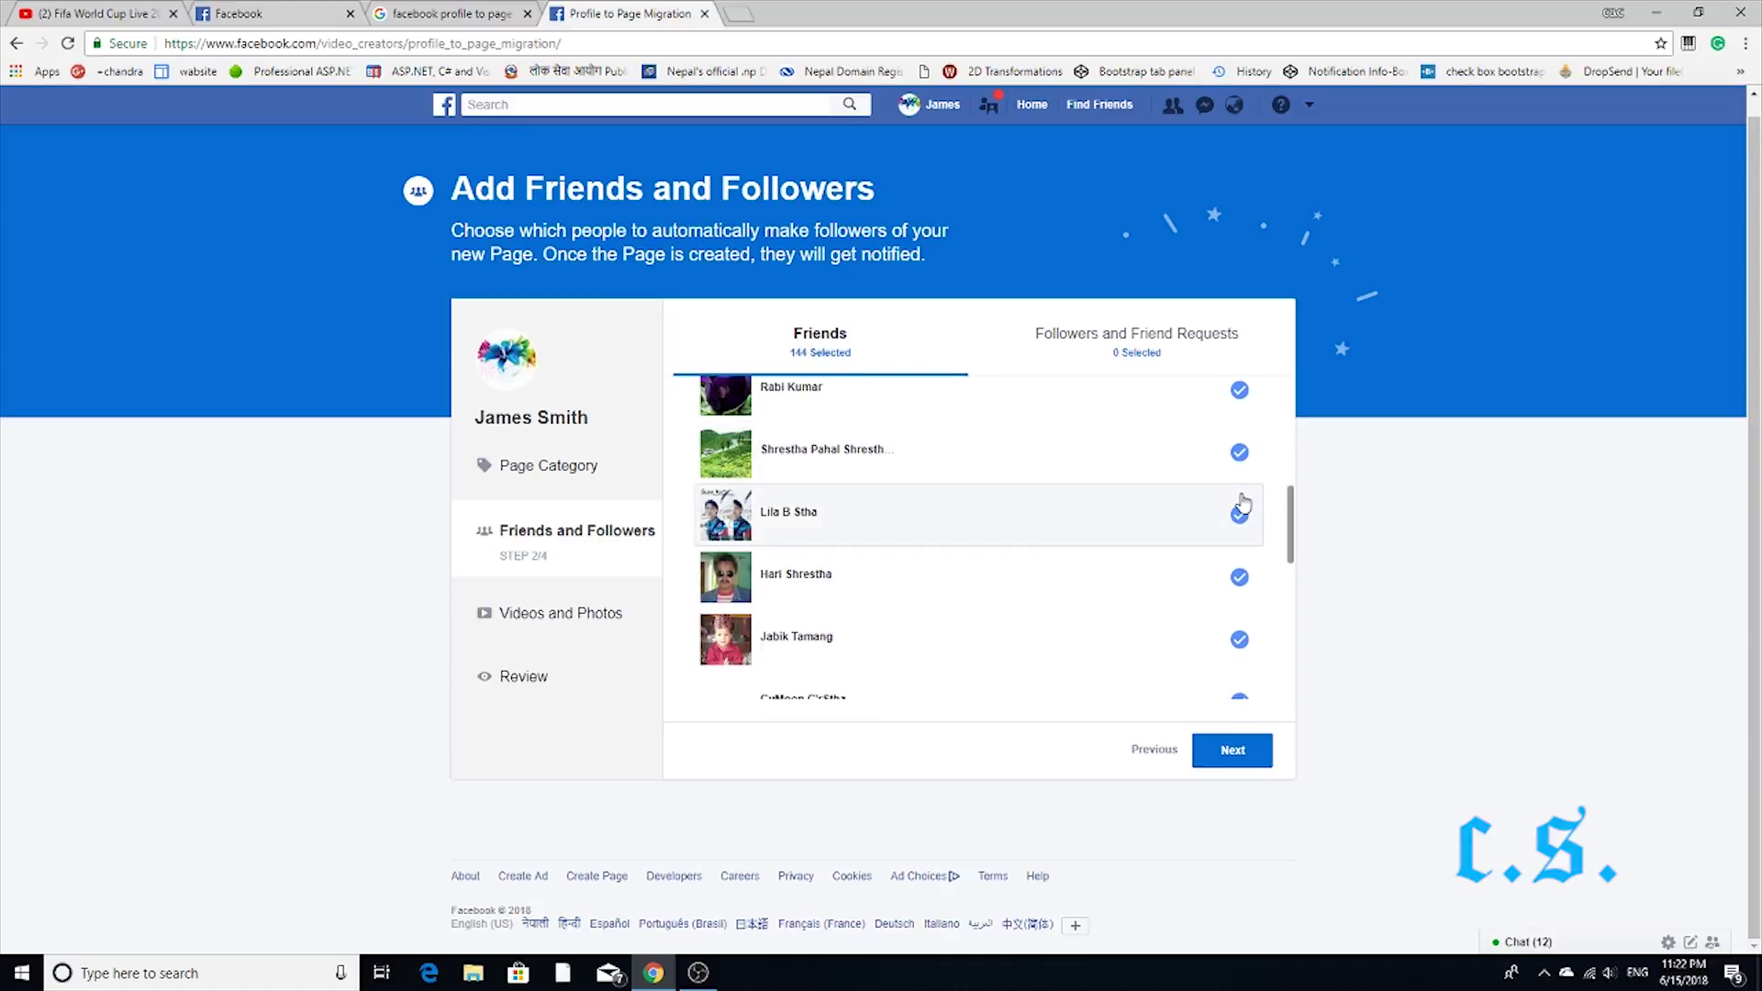
{"action": "scroll", "coordinate": [1199, 496], "scroll_direction": "down", "scroll_amount": 8}
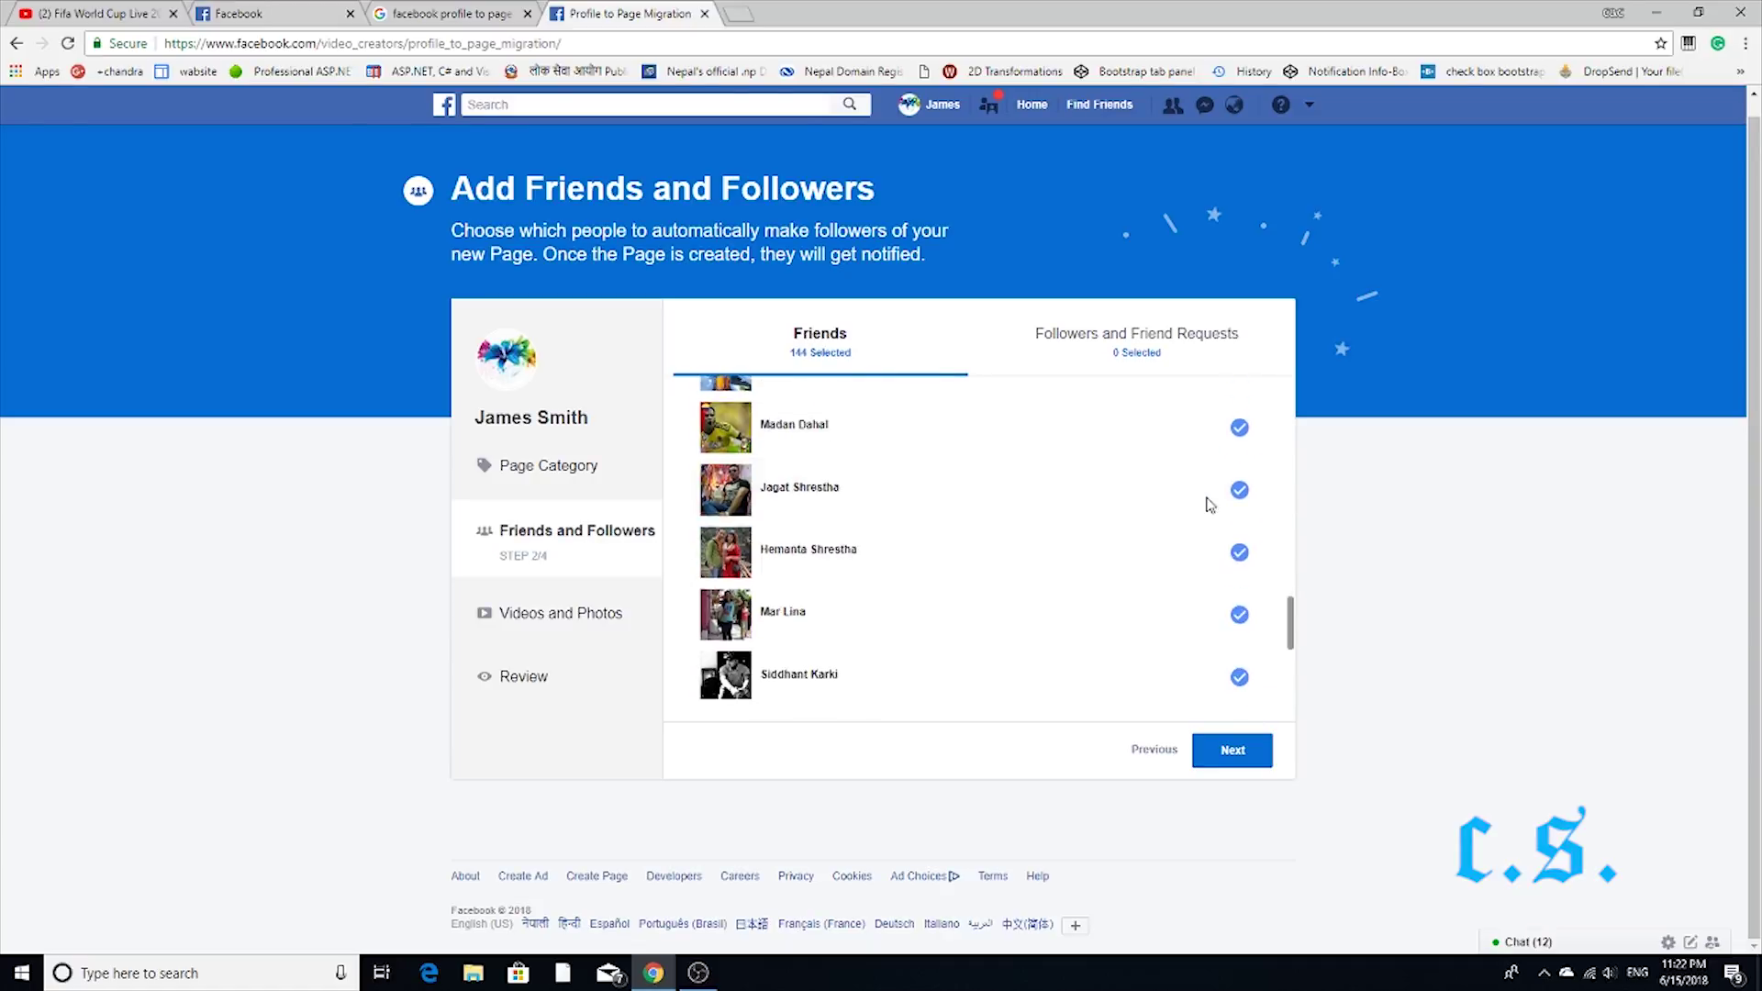
{"action": "scroll", "coordinate": [1208, 500], "scroll_direction": "down", "scroll_amount": 8}
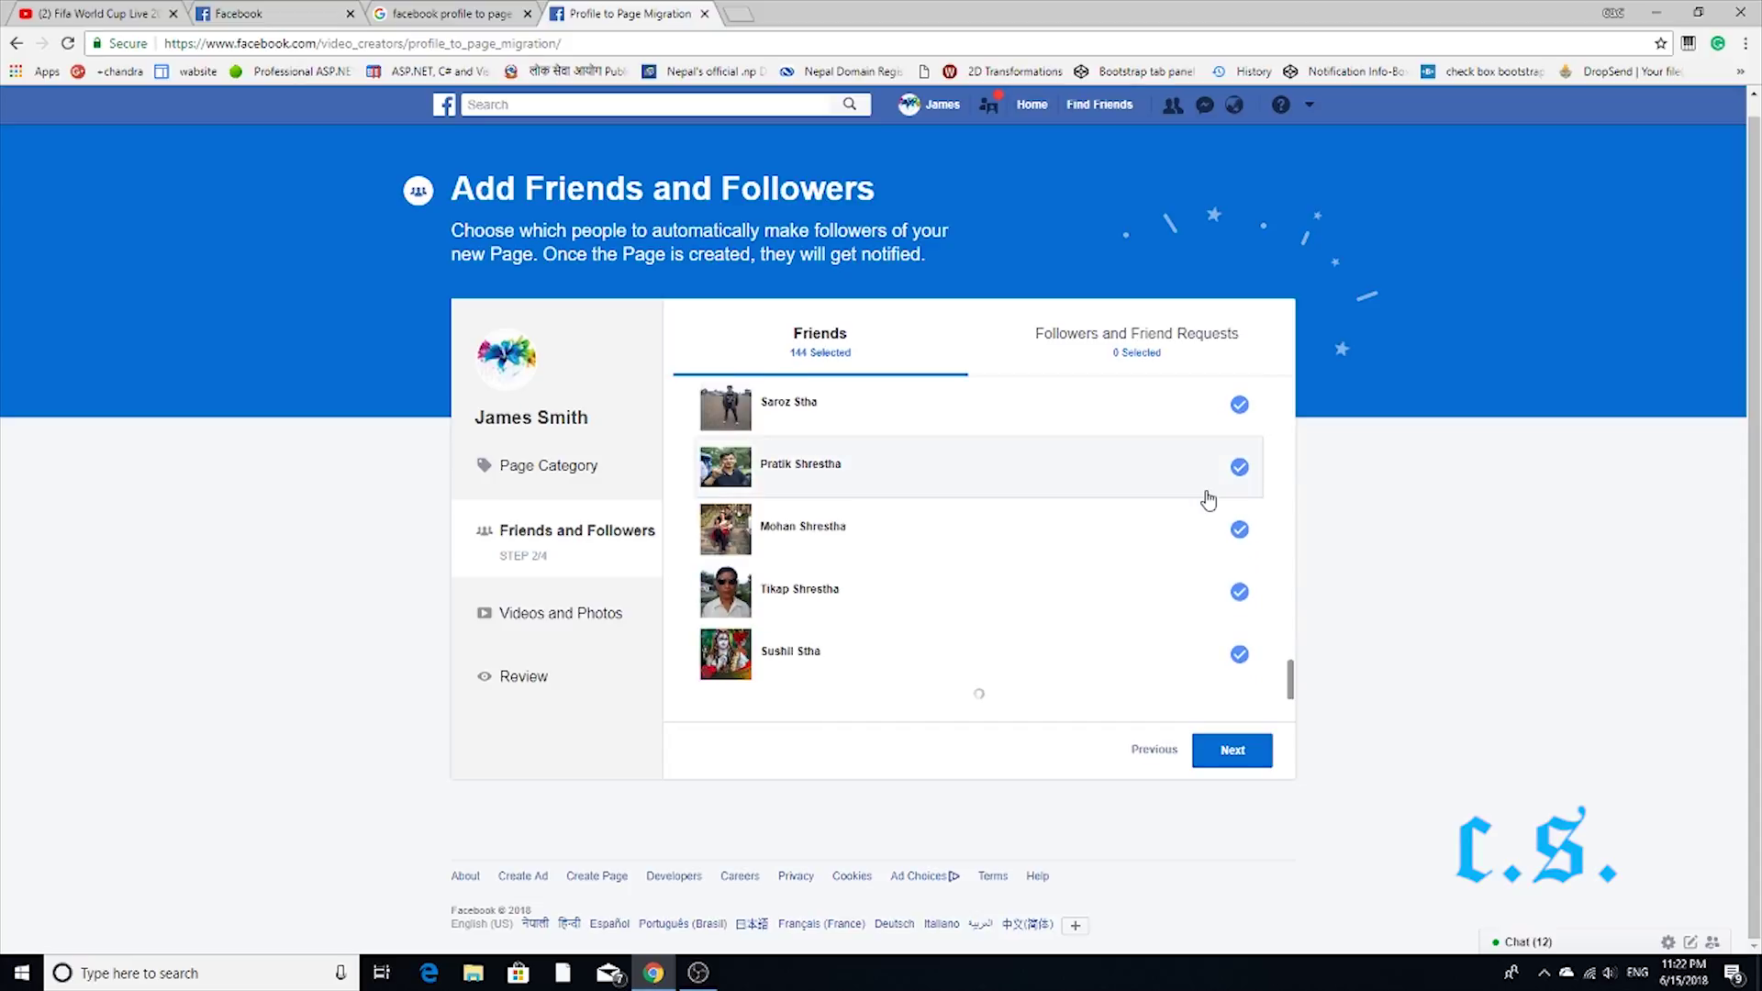
{"action": "scroll", "coordinate": [1208, 499], "scroll_direction": "down", "scroll_amount": 8}
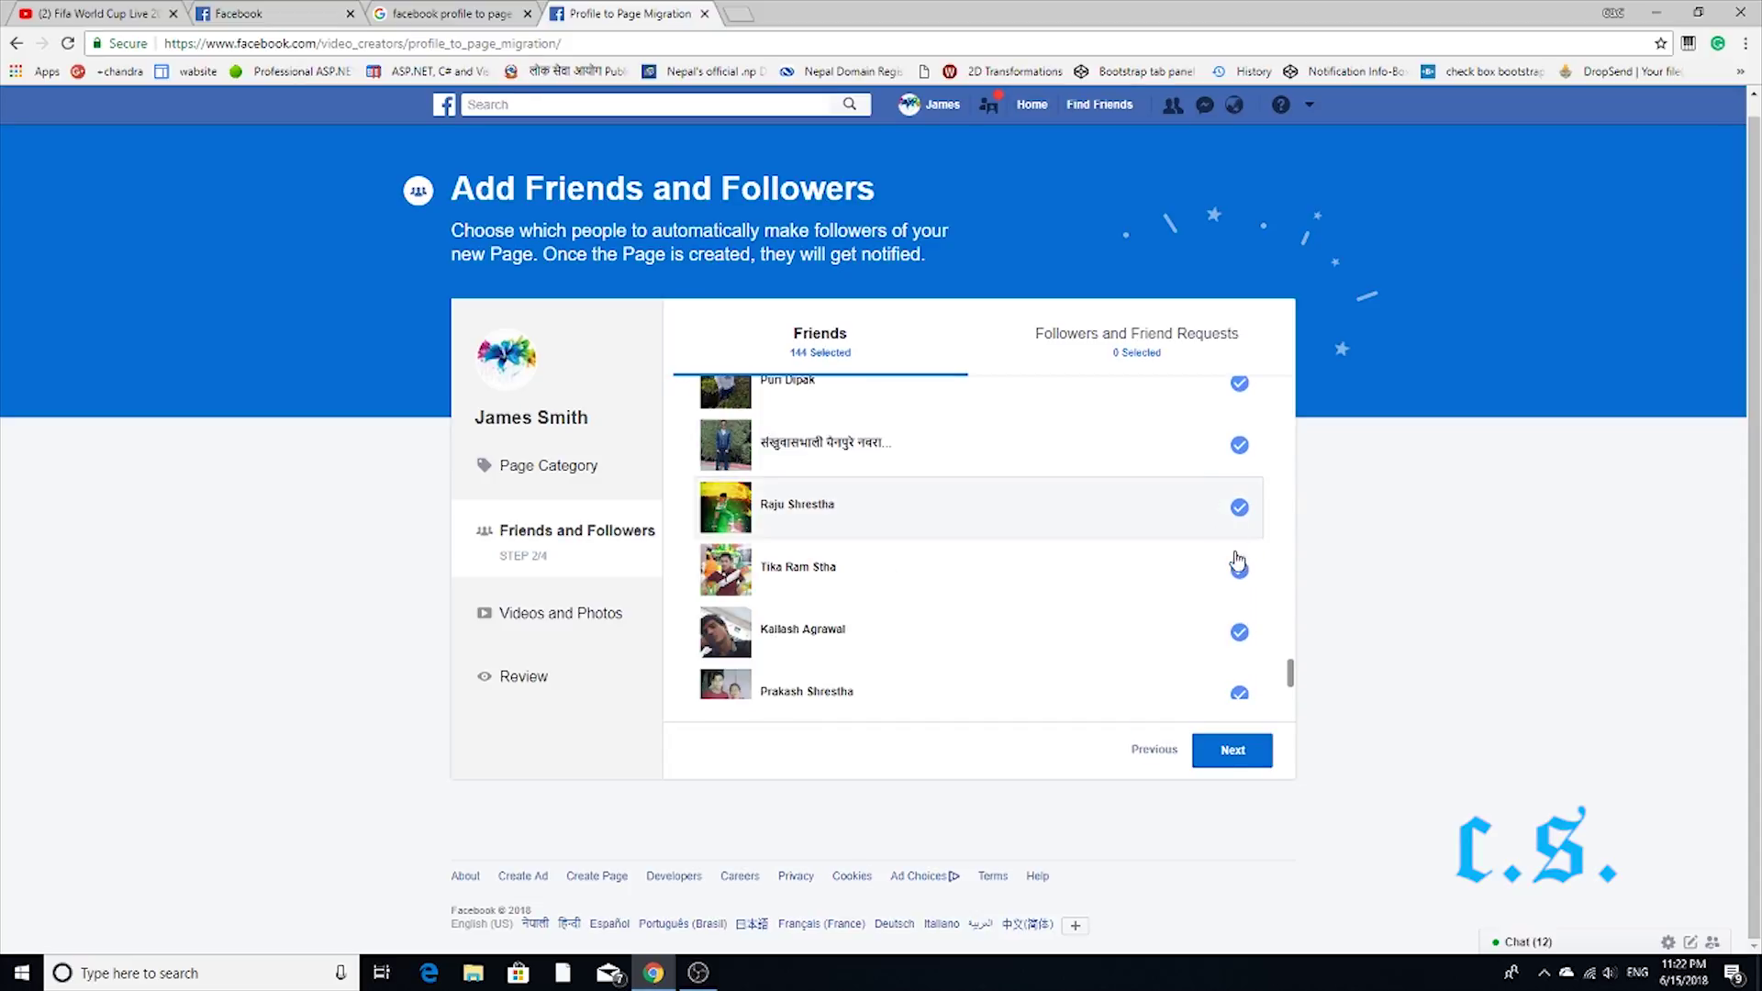
{"action": "scroll", "coordinate": [1235, 567], "scroll_direction": "down", "scroll_amount": 6}
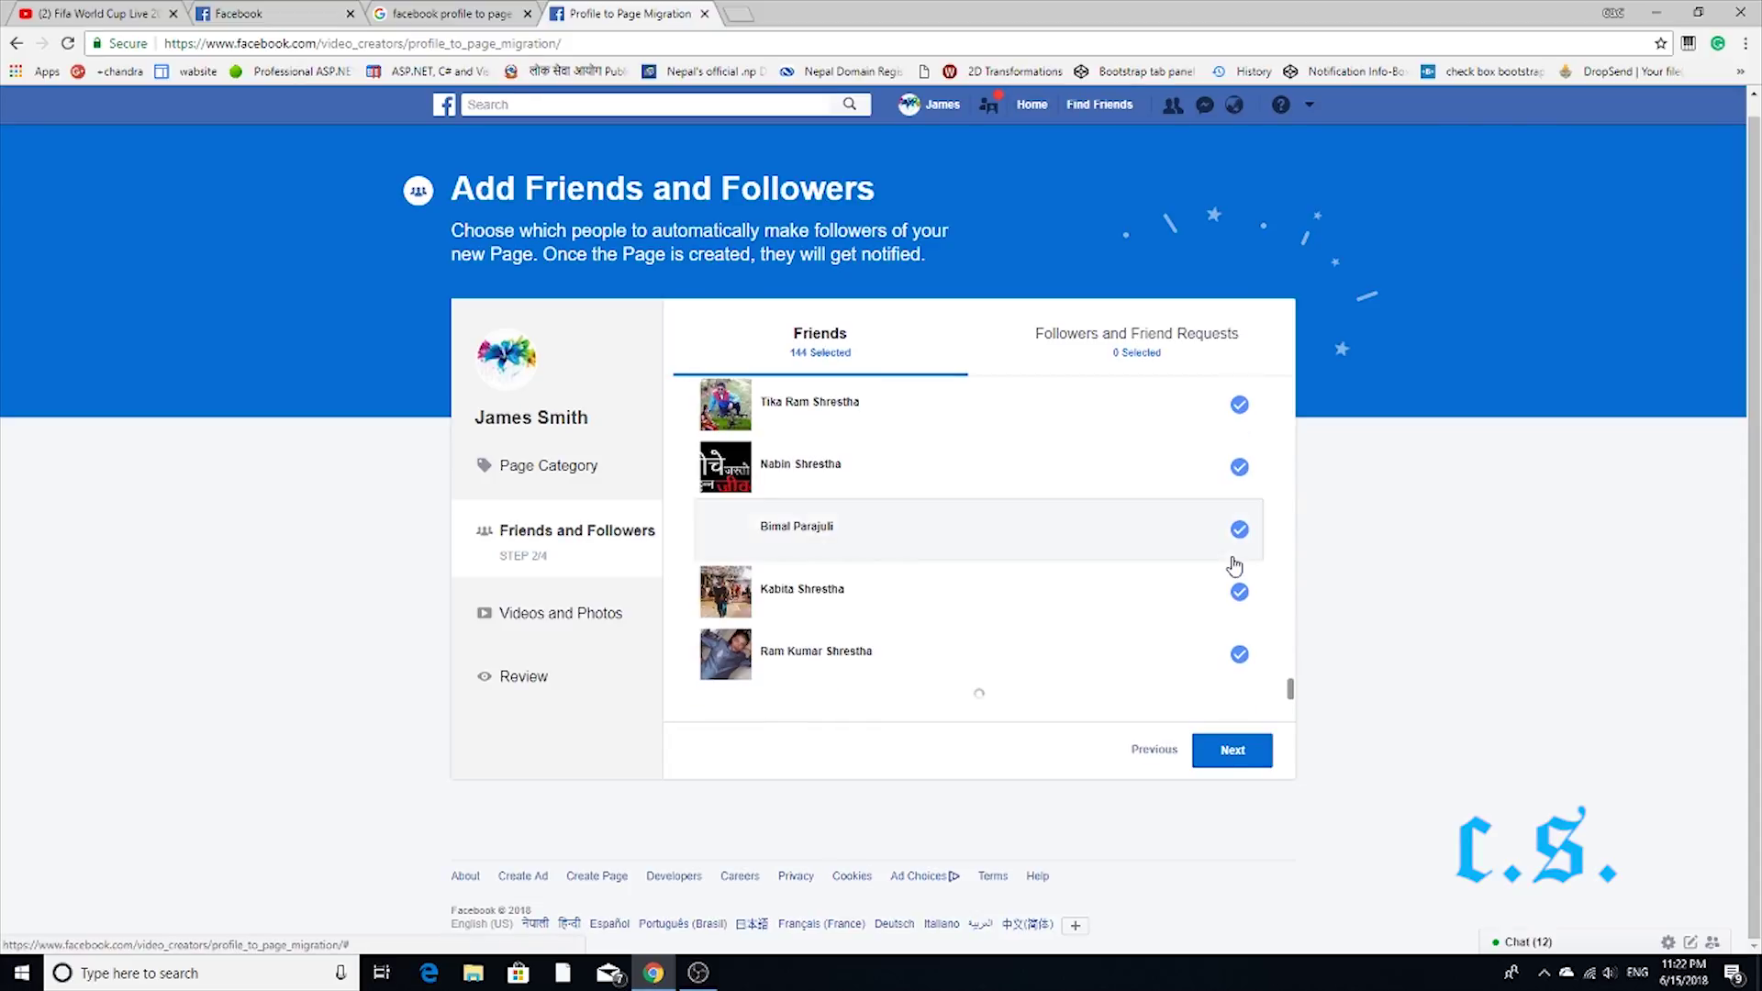
{"action": "scroll", "coordinate": [881, 546], "scroll_direction": "down", "scroll_amount": 8}
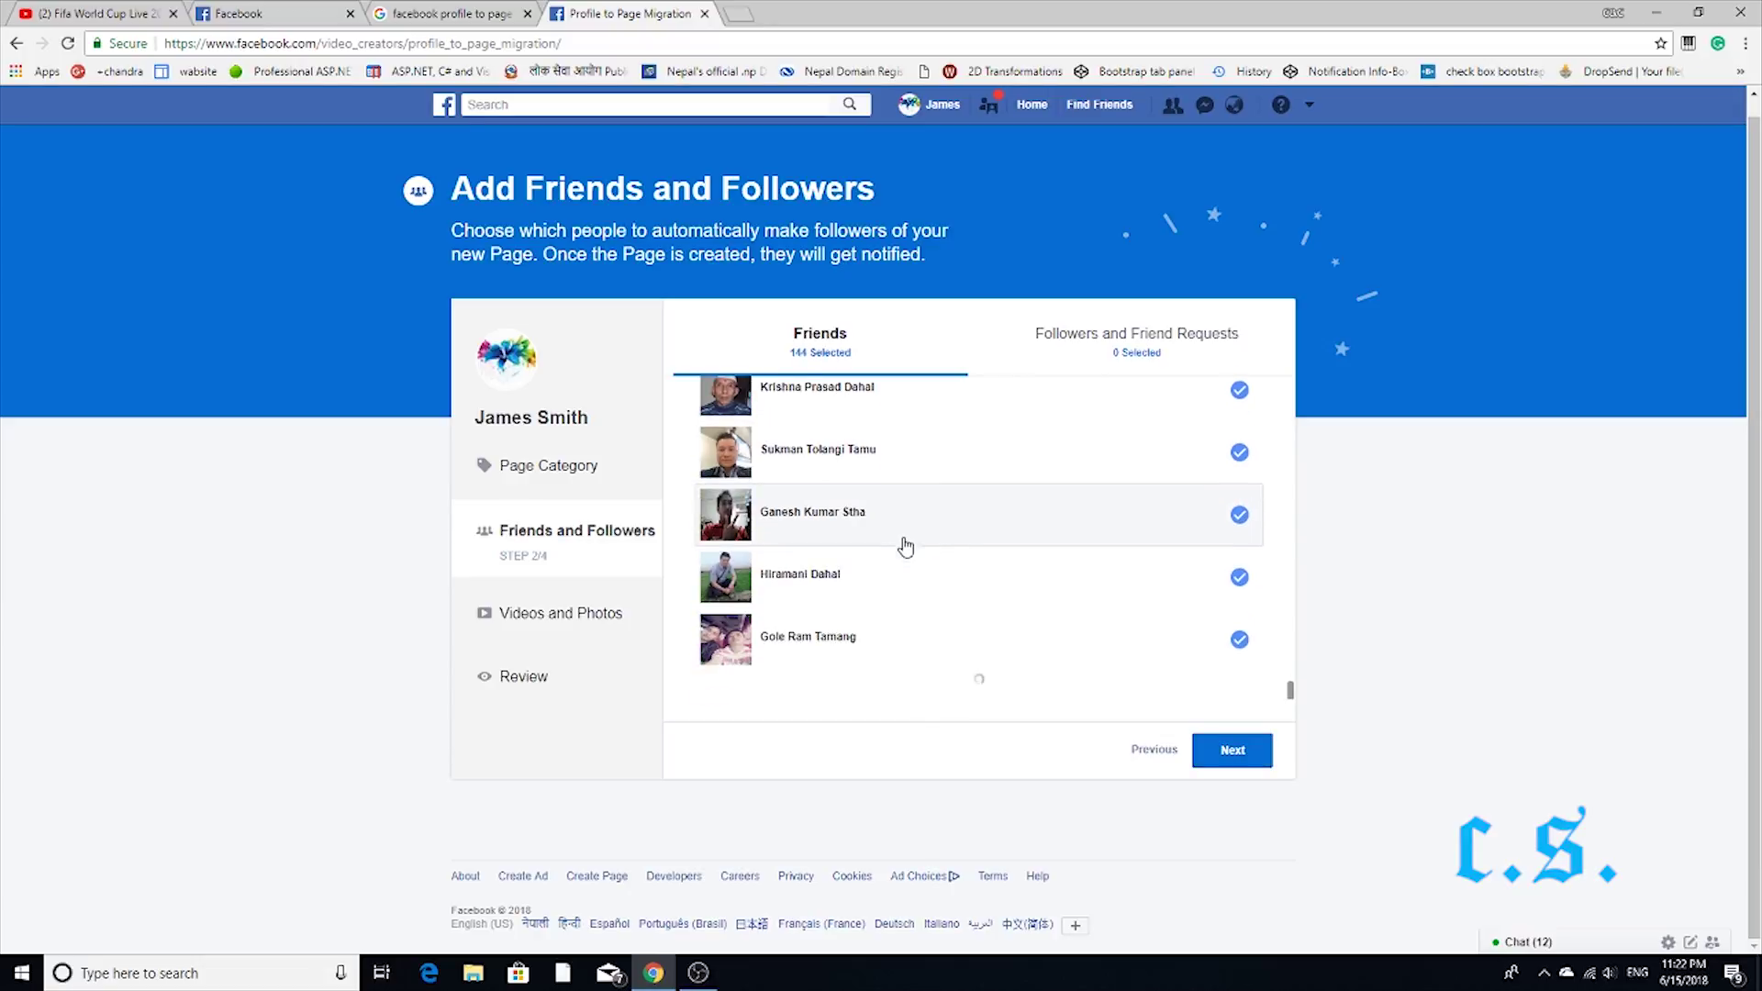
{"action": "scroll", "coordinate": [1115, 520], "scroll_direction": "down", "scroll_amount": 8}
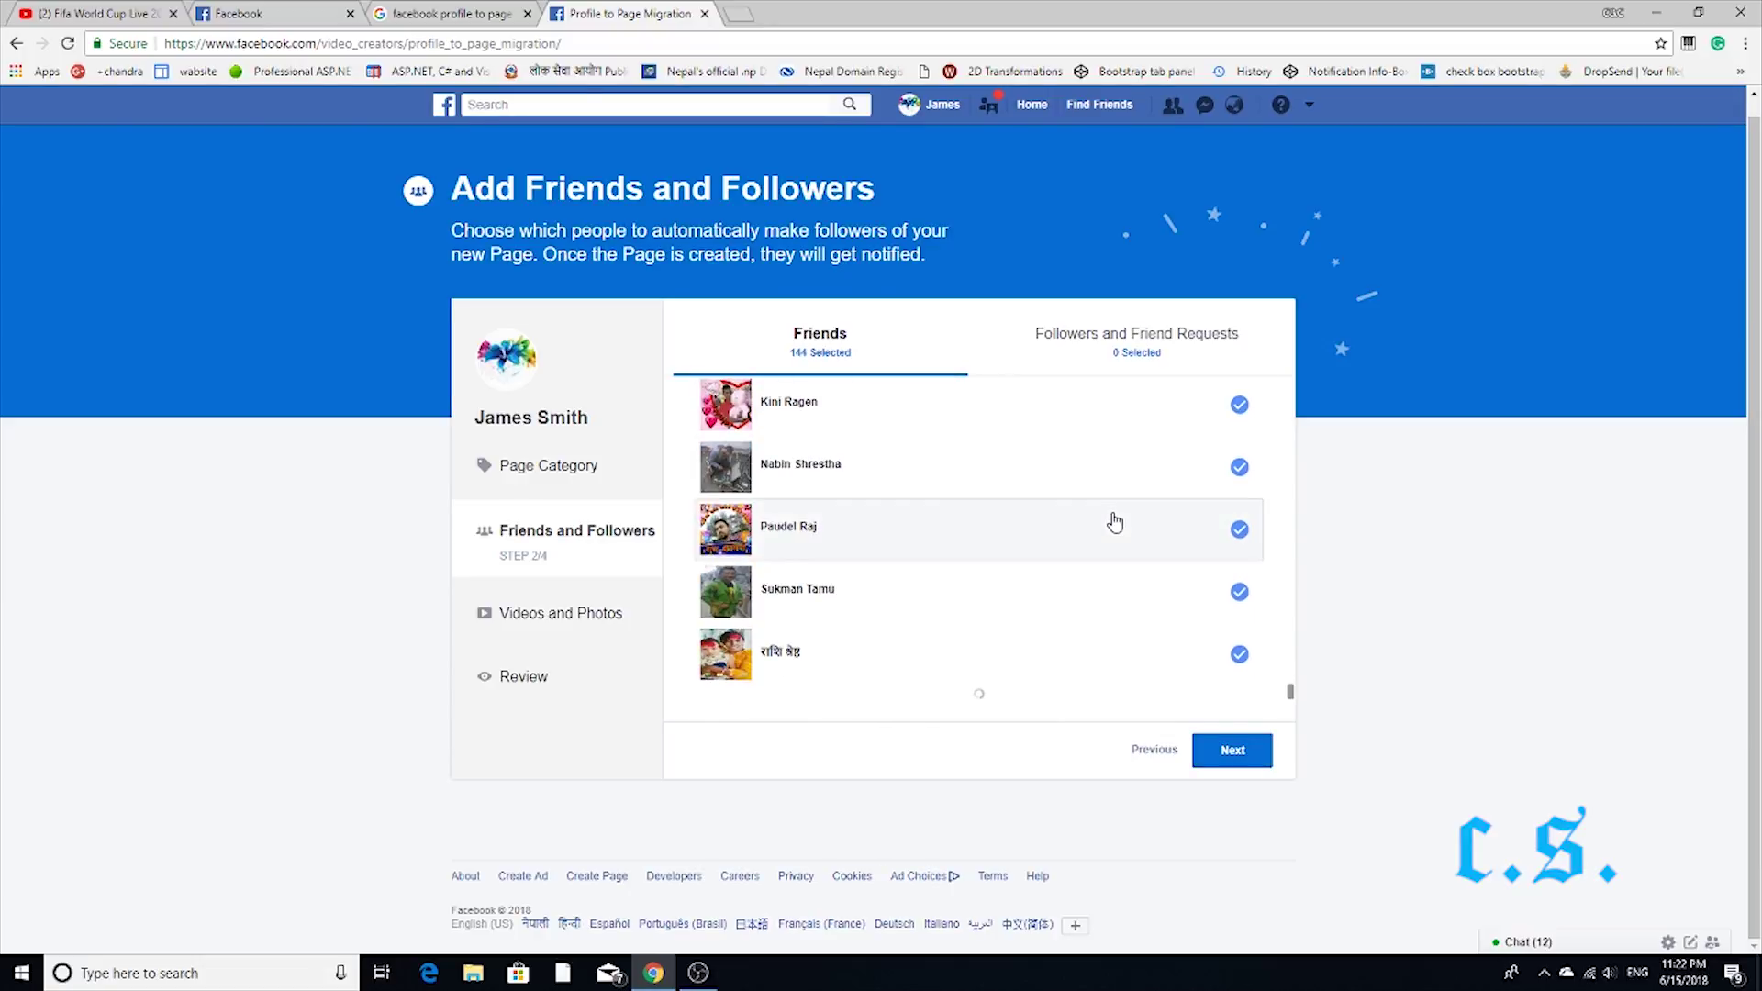
{"action": "scroll", "coordinate": [1115, 520], "scroll_direction": "down", "scroll_amount": 8}
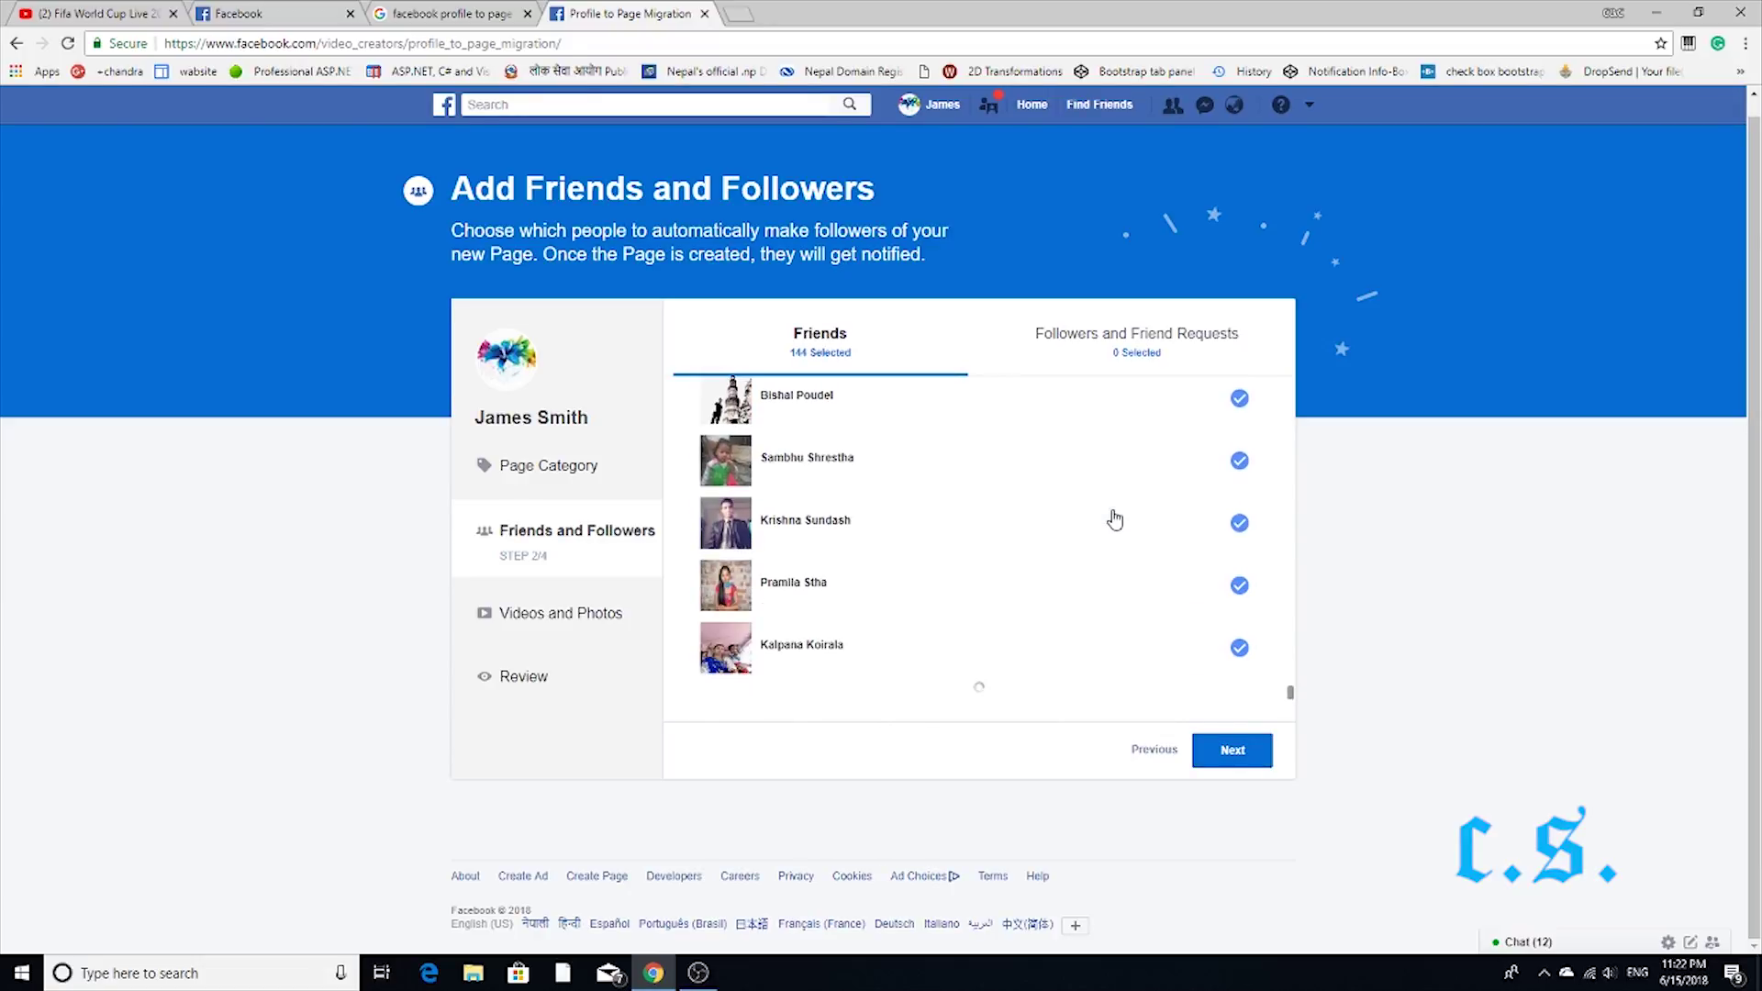
{"action": "scroll", "coordinate": [1111, 525], "scroll_direction": "down", "scroll_amount": 1}
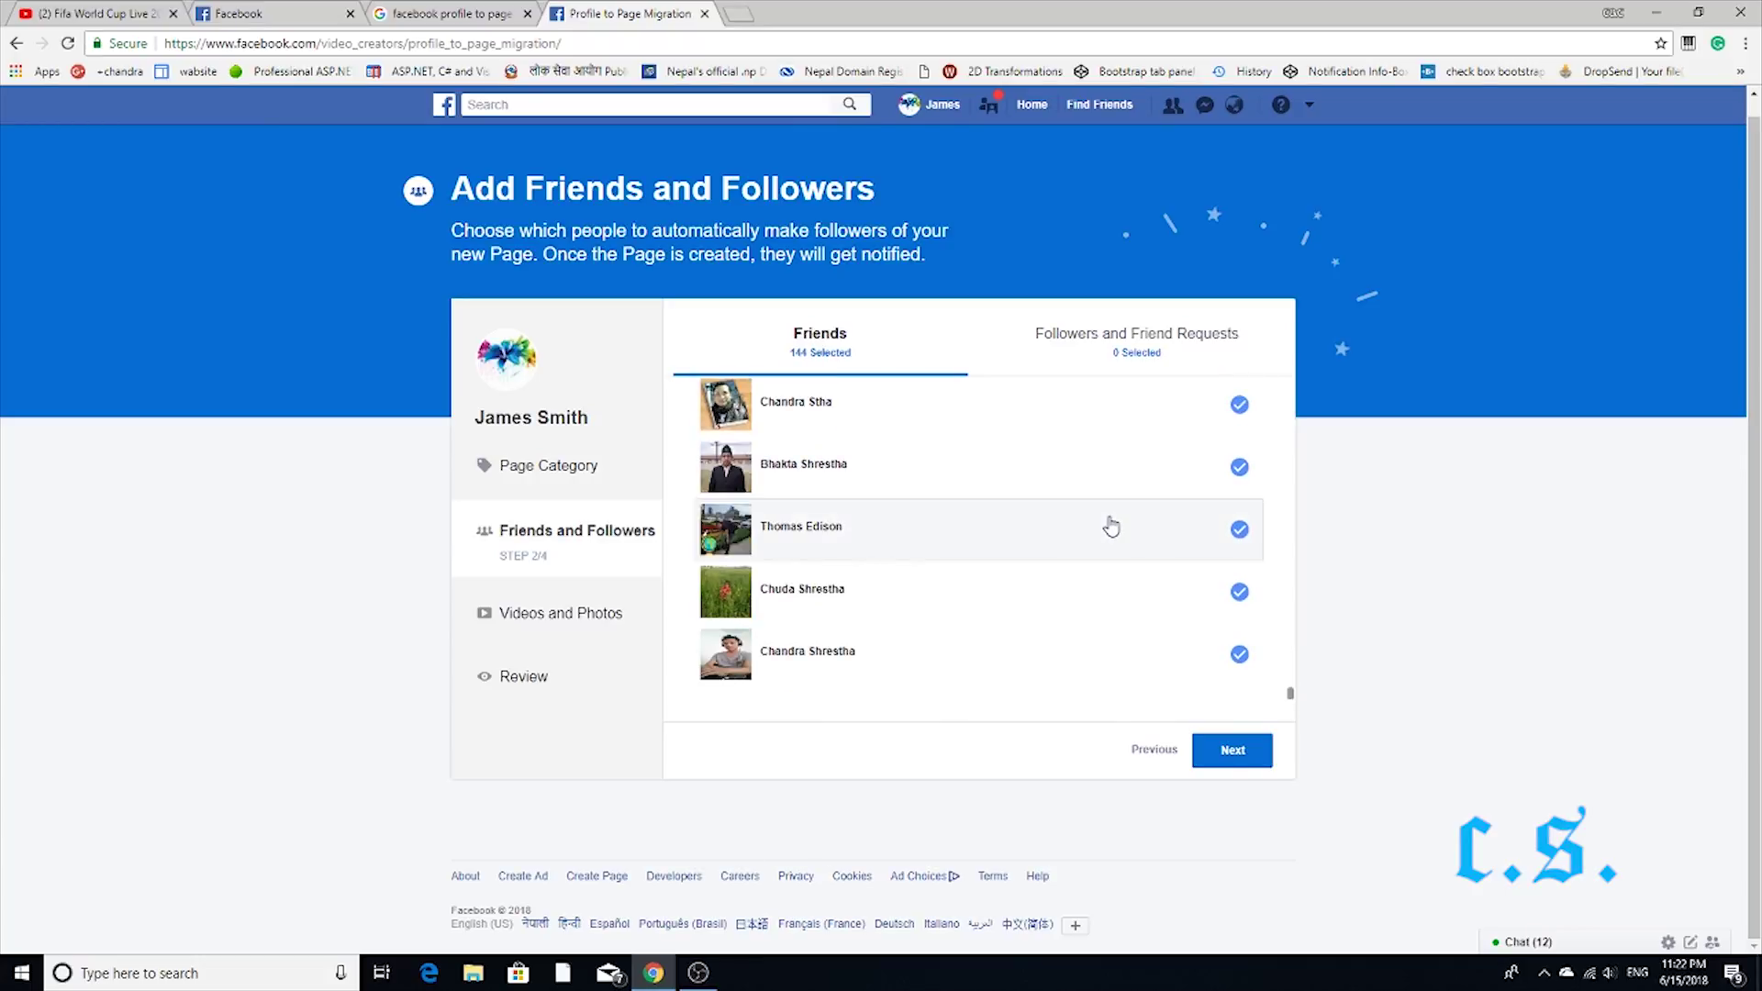
{"action": "scroll", "coordinate": [790, 553], "scroll_direction": "down", "scroll_amount": 3}
{"action": "scroll", "coordinate": [817, 500], "scroll_direction": "up", "scroll_amount": 5}
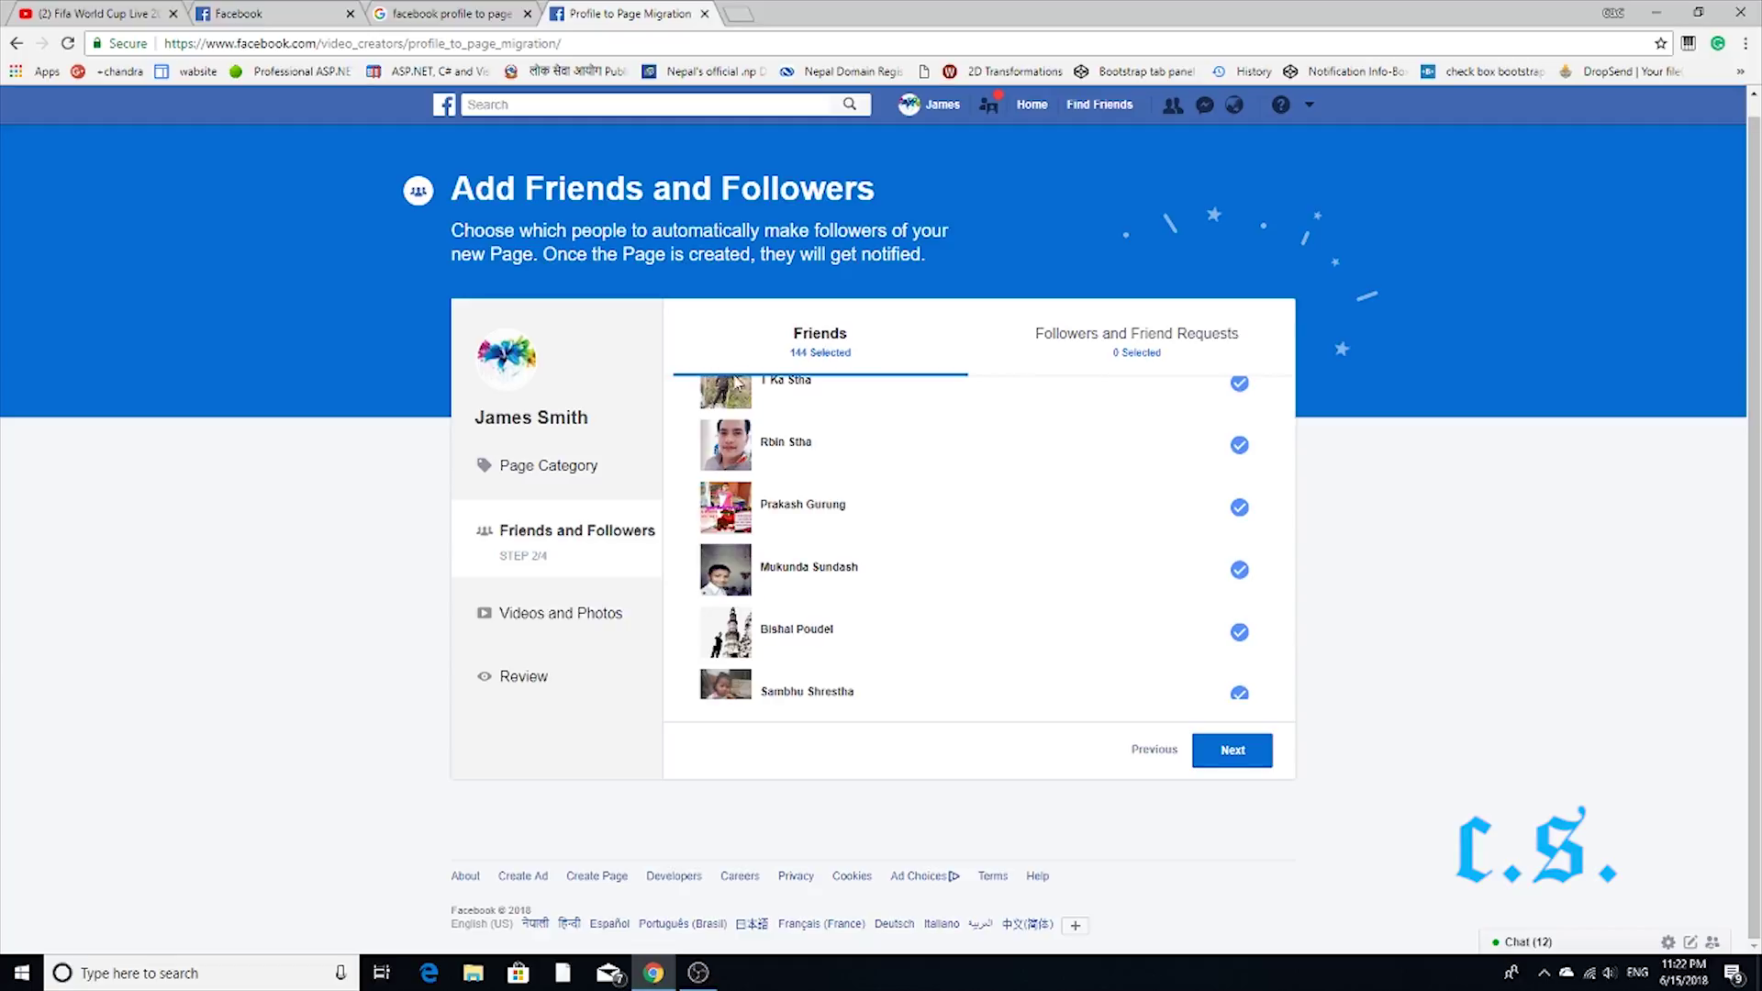
{"action": "left_click", "coordinate": [1241, 751]}
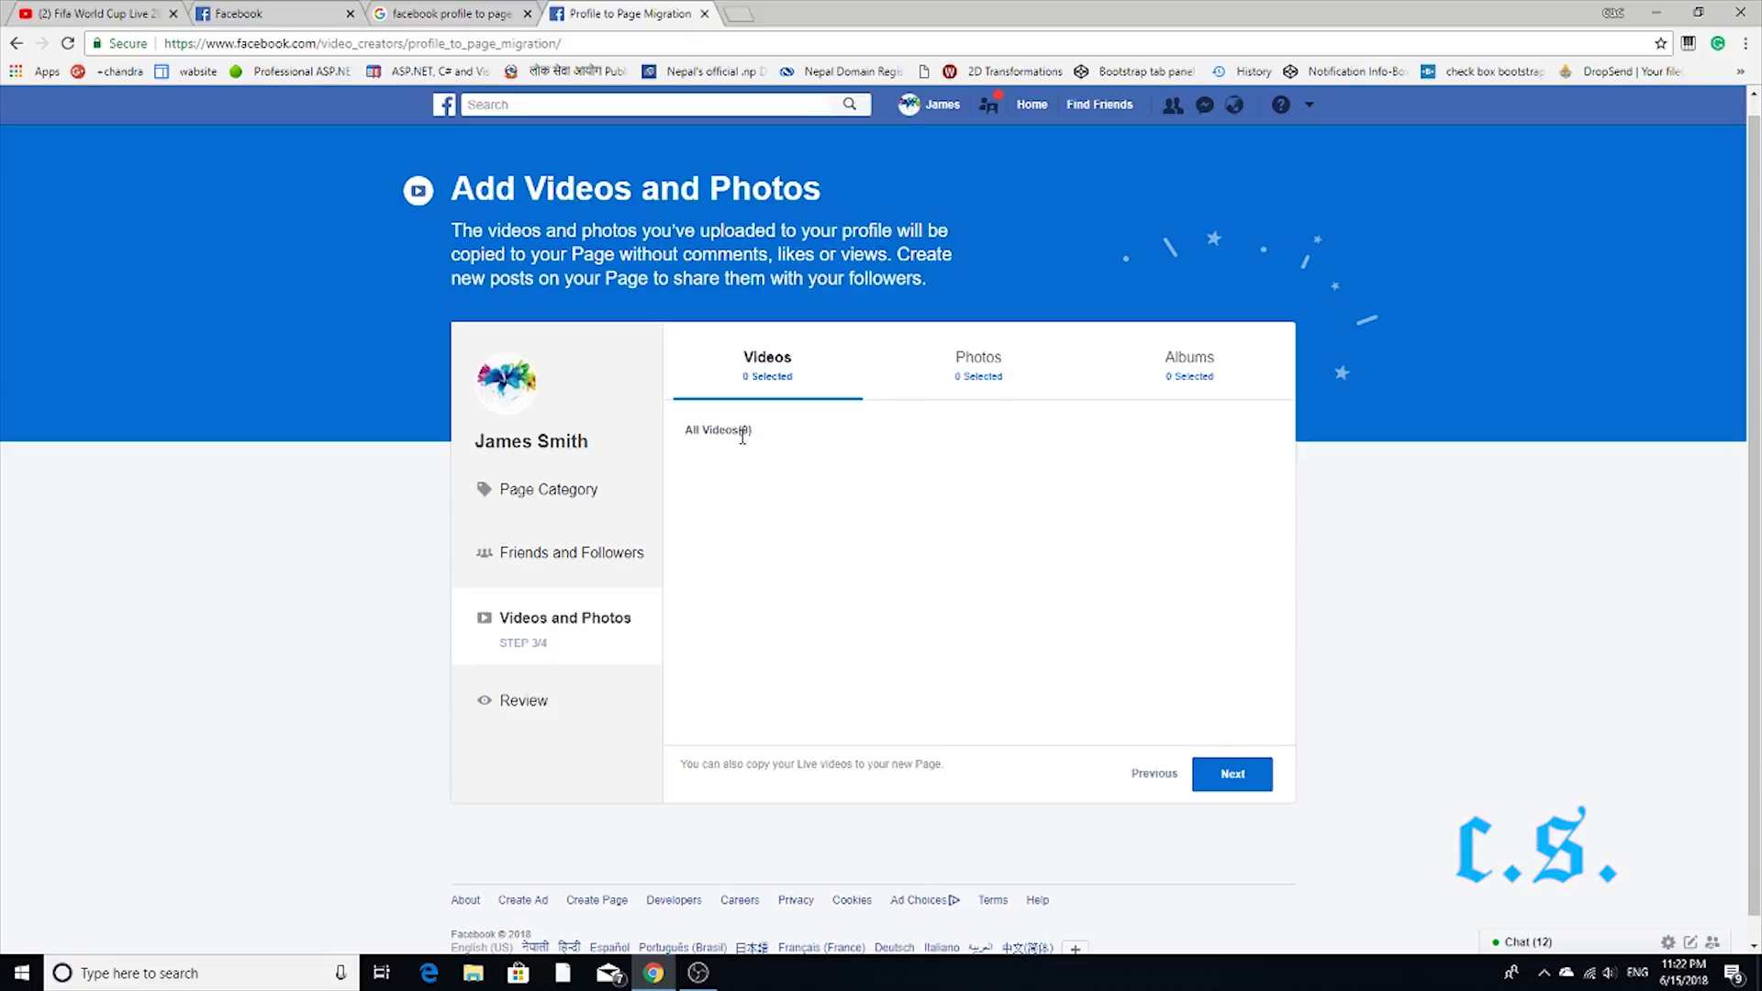
Select the profile photo of the couple sitting on a swing for copying to the Page and continue to the Review step
{"action": "left_click", "coordinate": [983, 383]}
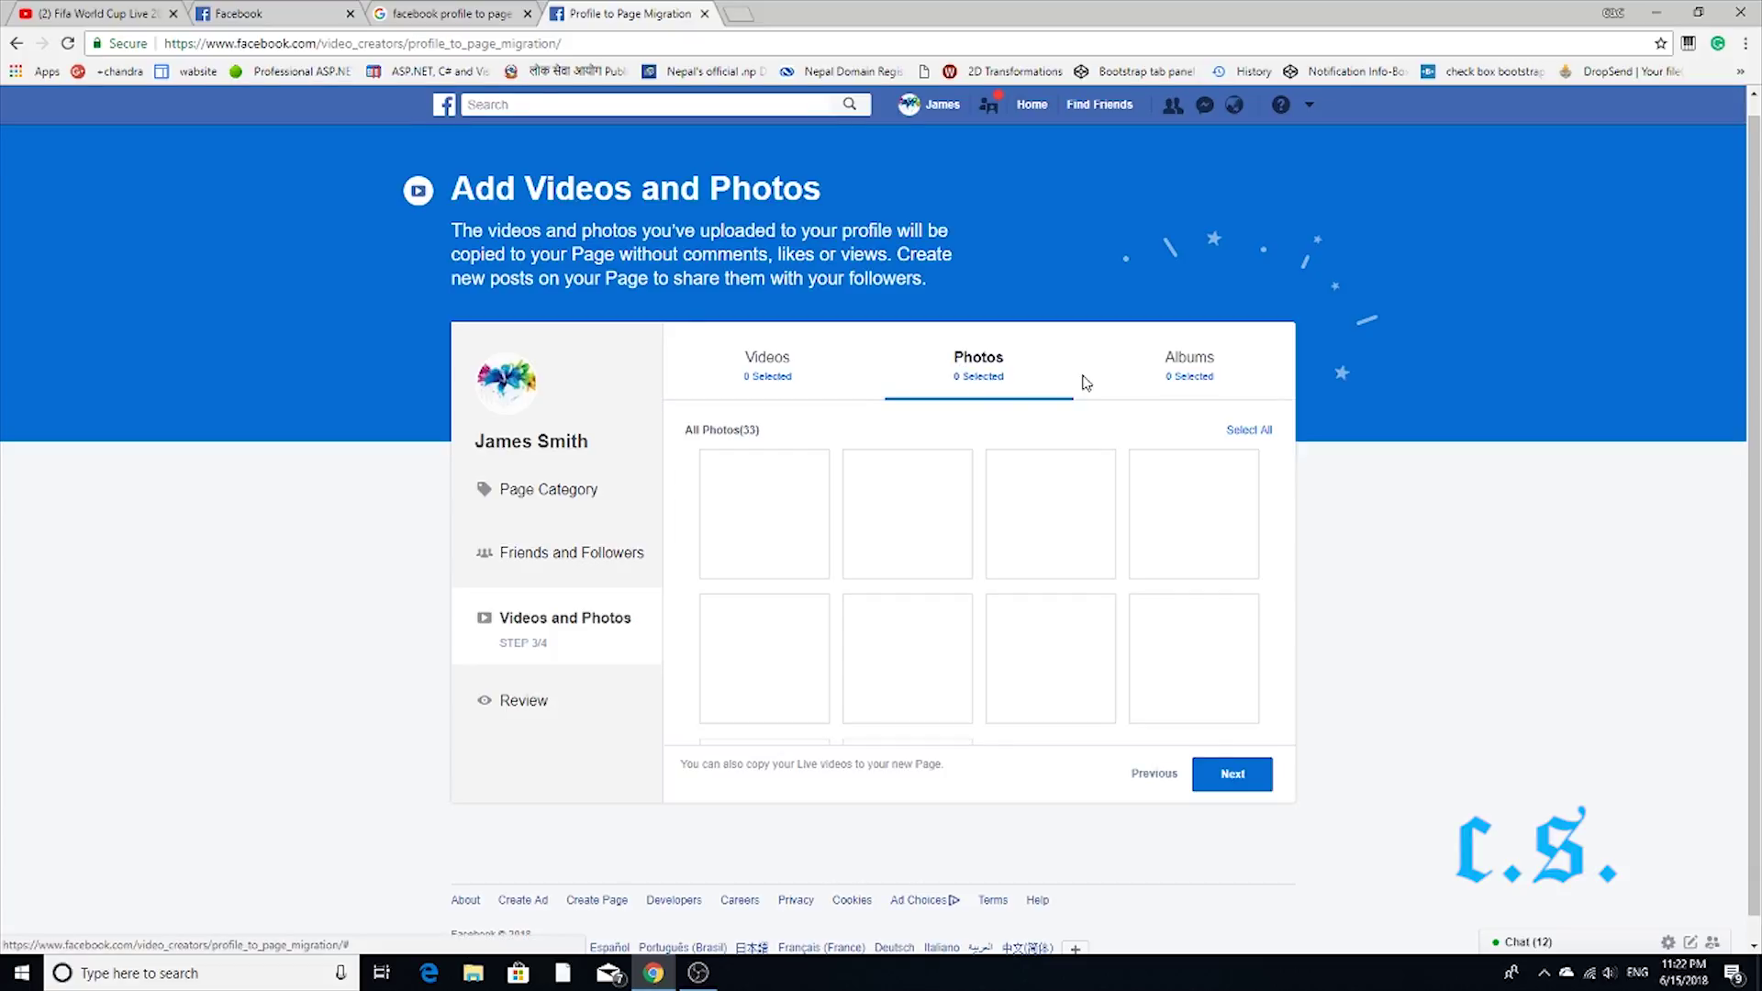
{"action": "scroll", "coordinate": [1088, 487], "scroll_direction": "down", "scroll_amount": 2}
{"action": "scroll", "coordinate": [1087, 487], "scroll_direction": "up", "scroll_amount": 2}
{"action": "scroll", "coordinate": [1085, 487], "scroll_direction": "down", "scroll_amount": 8}
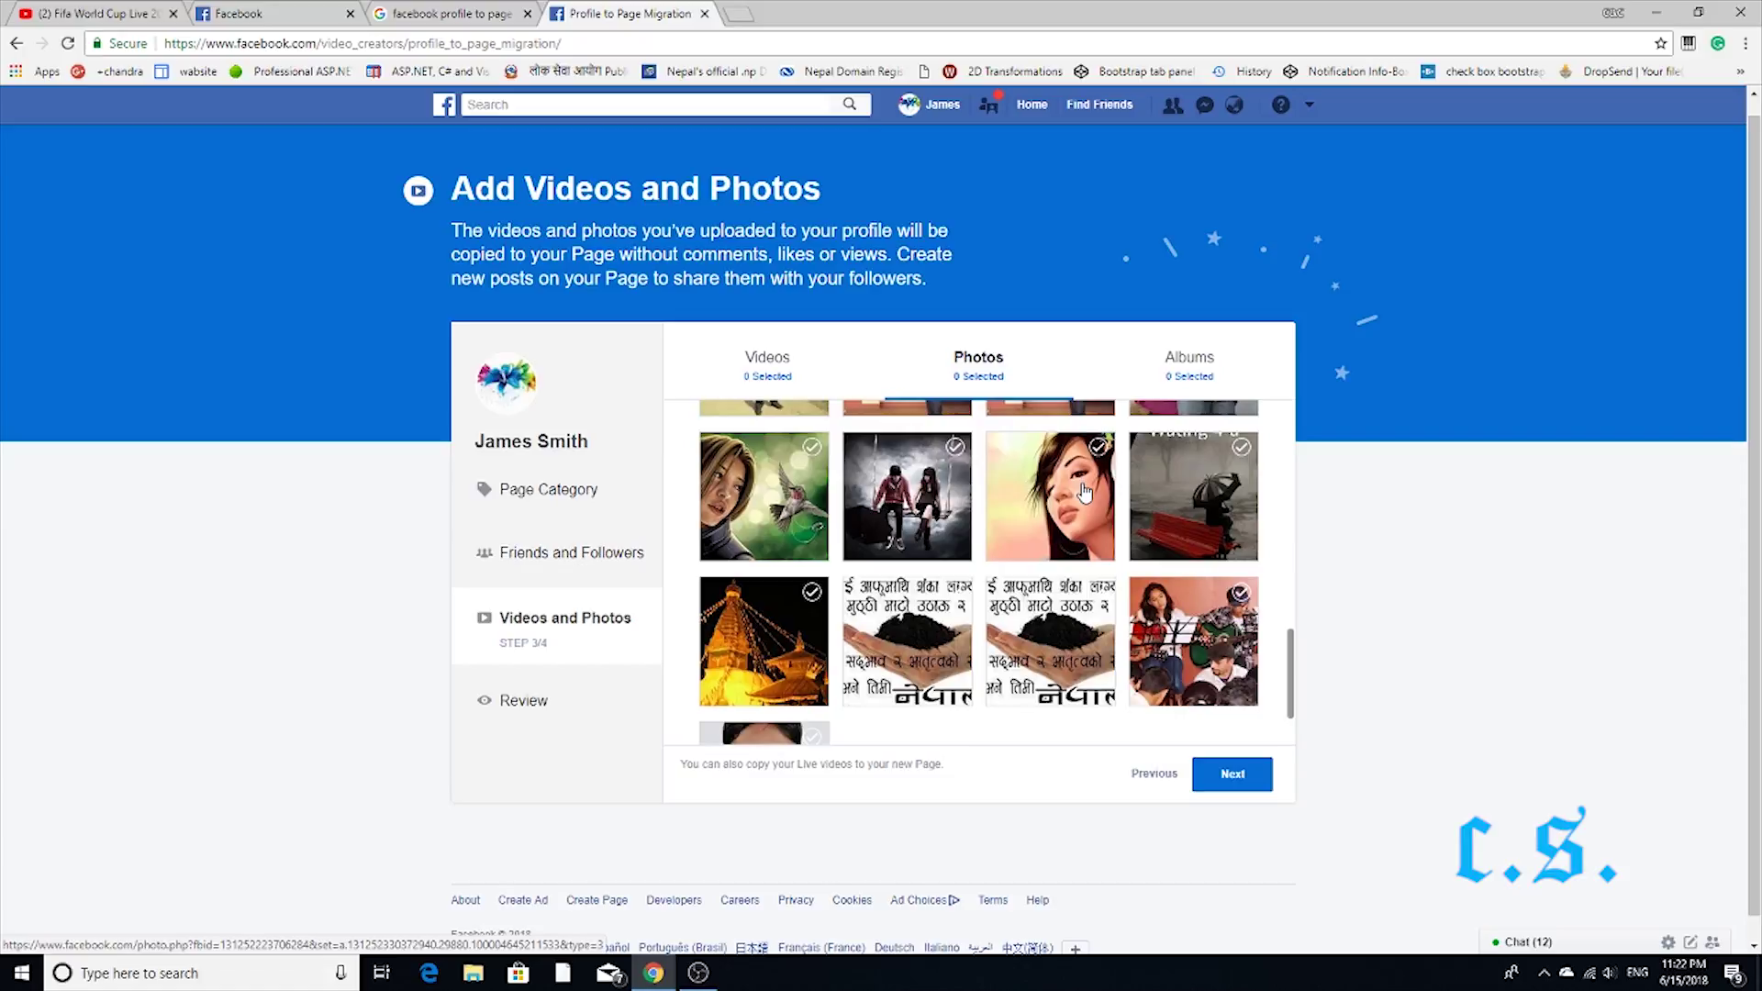
{"action": "scroll", "coordinate": [1085, 493], "scroll_direction": "up", "scroll_amount": 1}
{"action": "scroll", "coordinate": [1085, 493], "scroll_direction": "down", "scroll_amount": 3}
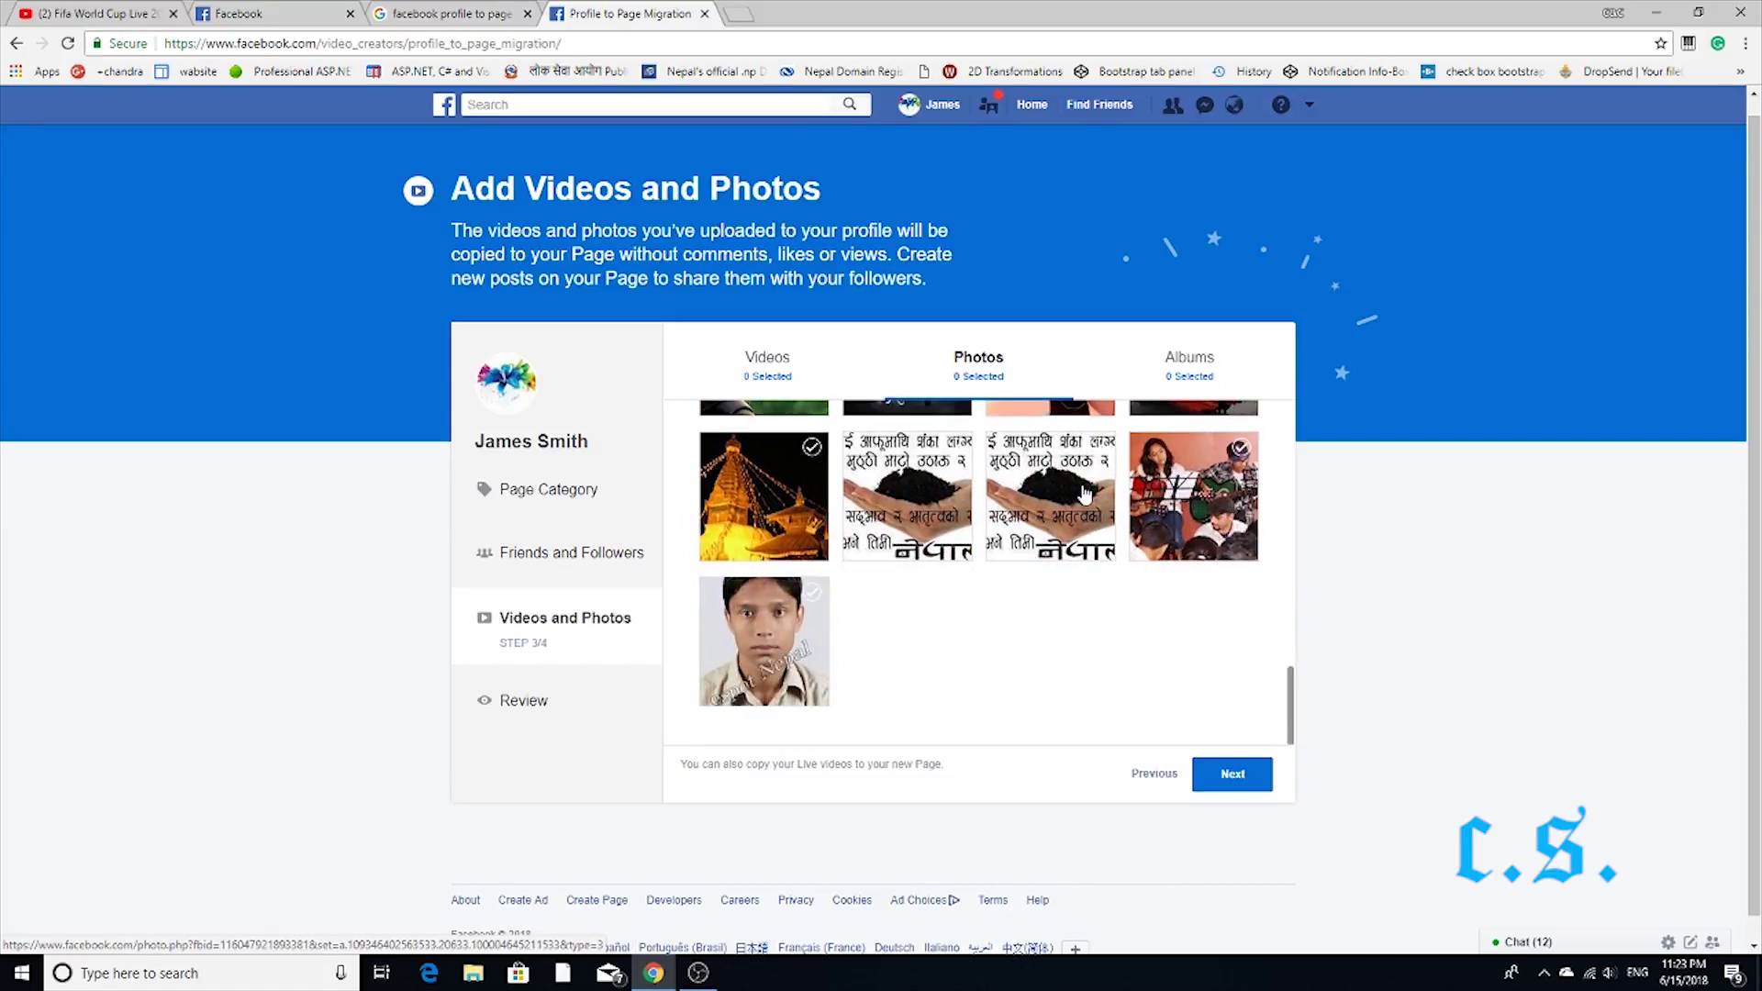
{"action": "scroll", "coordinate": [1085, 492], "scroll_direction": "up", "scroll_amount": 3}
{"action": "scroll", "coordinate": [1085, 493], "scroll_direction": "down", "scroll_amount": 3}
{"action": "scroll", "coordinate": [1085, 493], "scroll_direction": "up", "scroll_amount": 1}
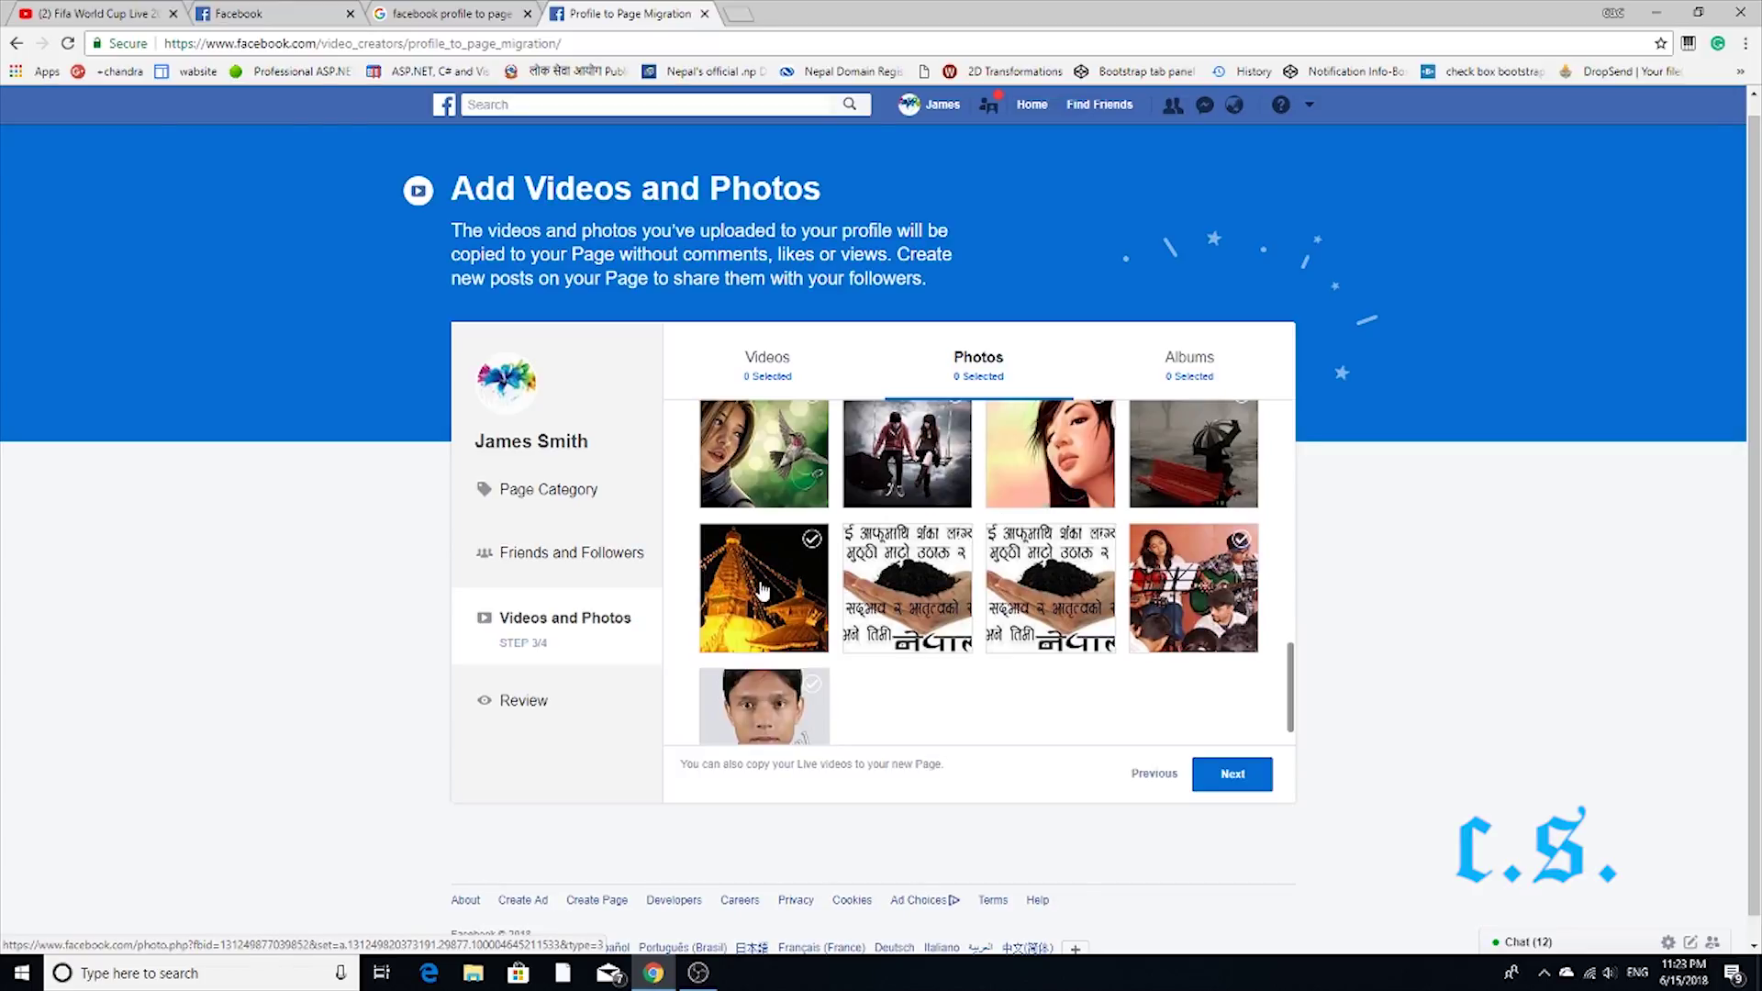
{"action": "scroll", "coordinate": [769, 575], "scroll_direction": "up", "scroll_amount": 2}
{"action": "left_click", "coordinate": [958, 581]}
{"action": "left_click", "coordinate": [1233, 776]}
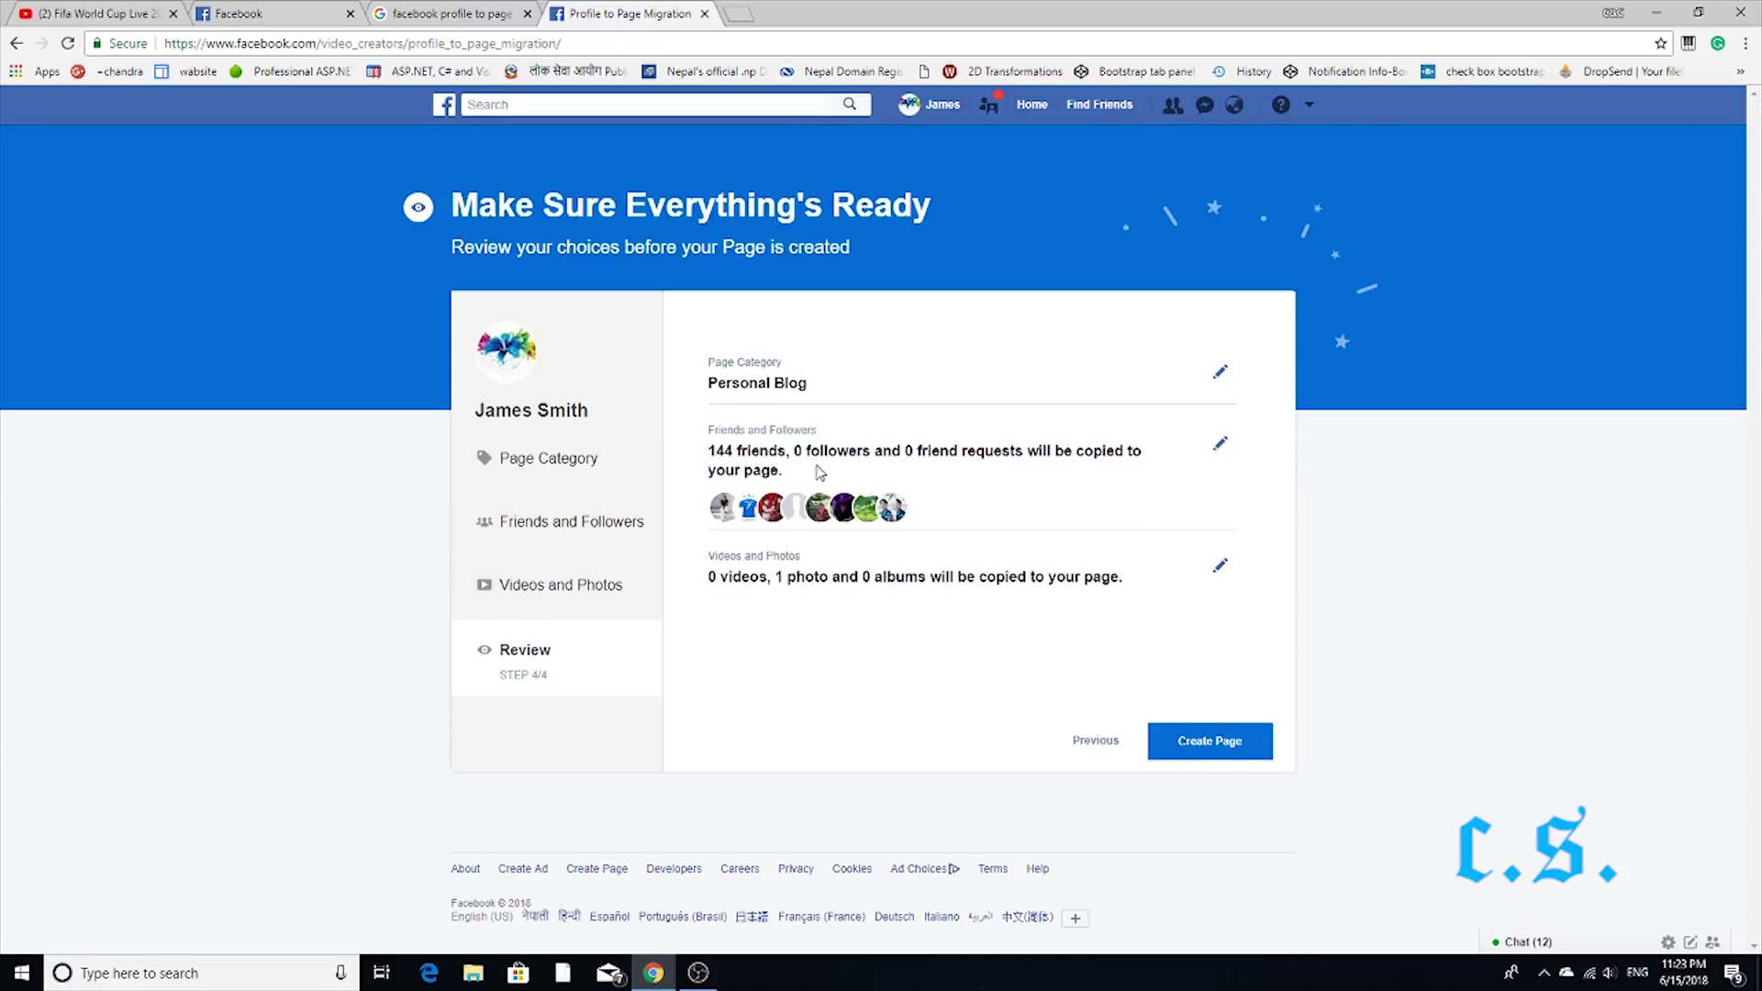
Check the review summary of friends, followers, videos and photos, and create the Page
{"action": "left_click_drag", "start_coordinate": [695, 452], "coordinate": [779, 452]}
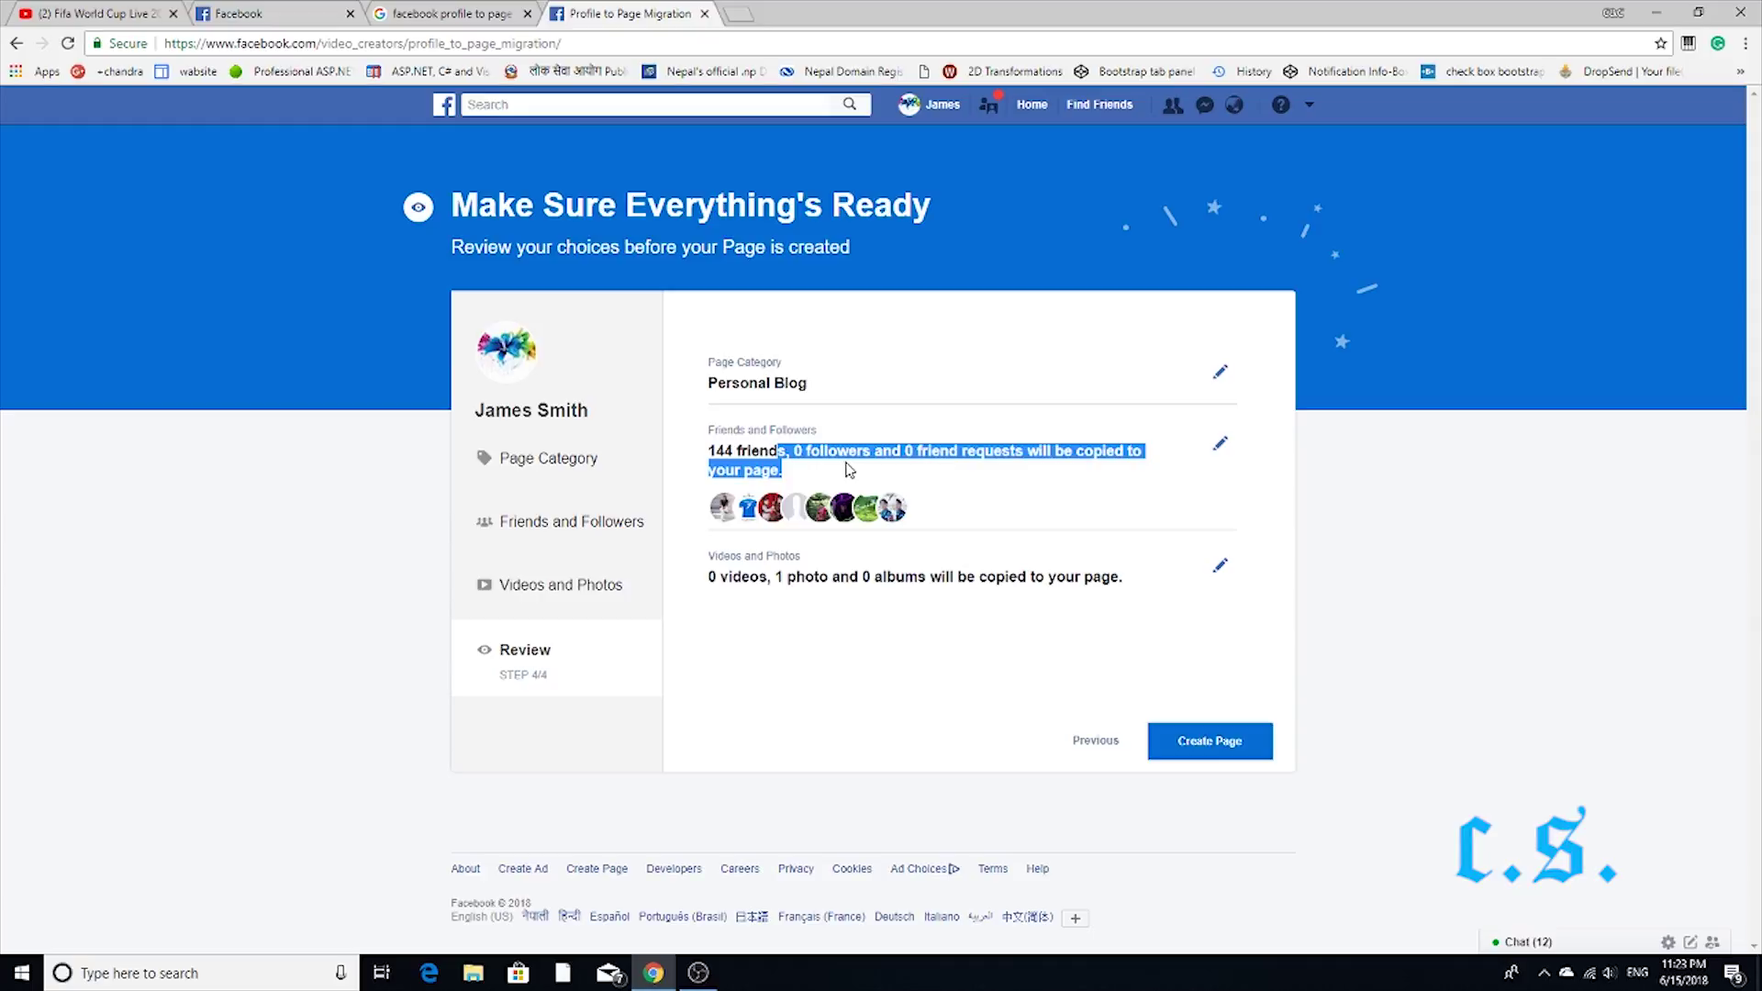
{"action": "left_click", "coordinate": [1120, 466]}
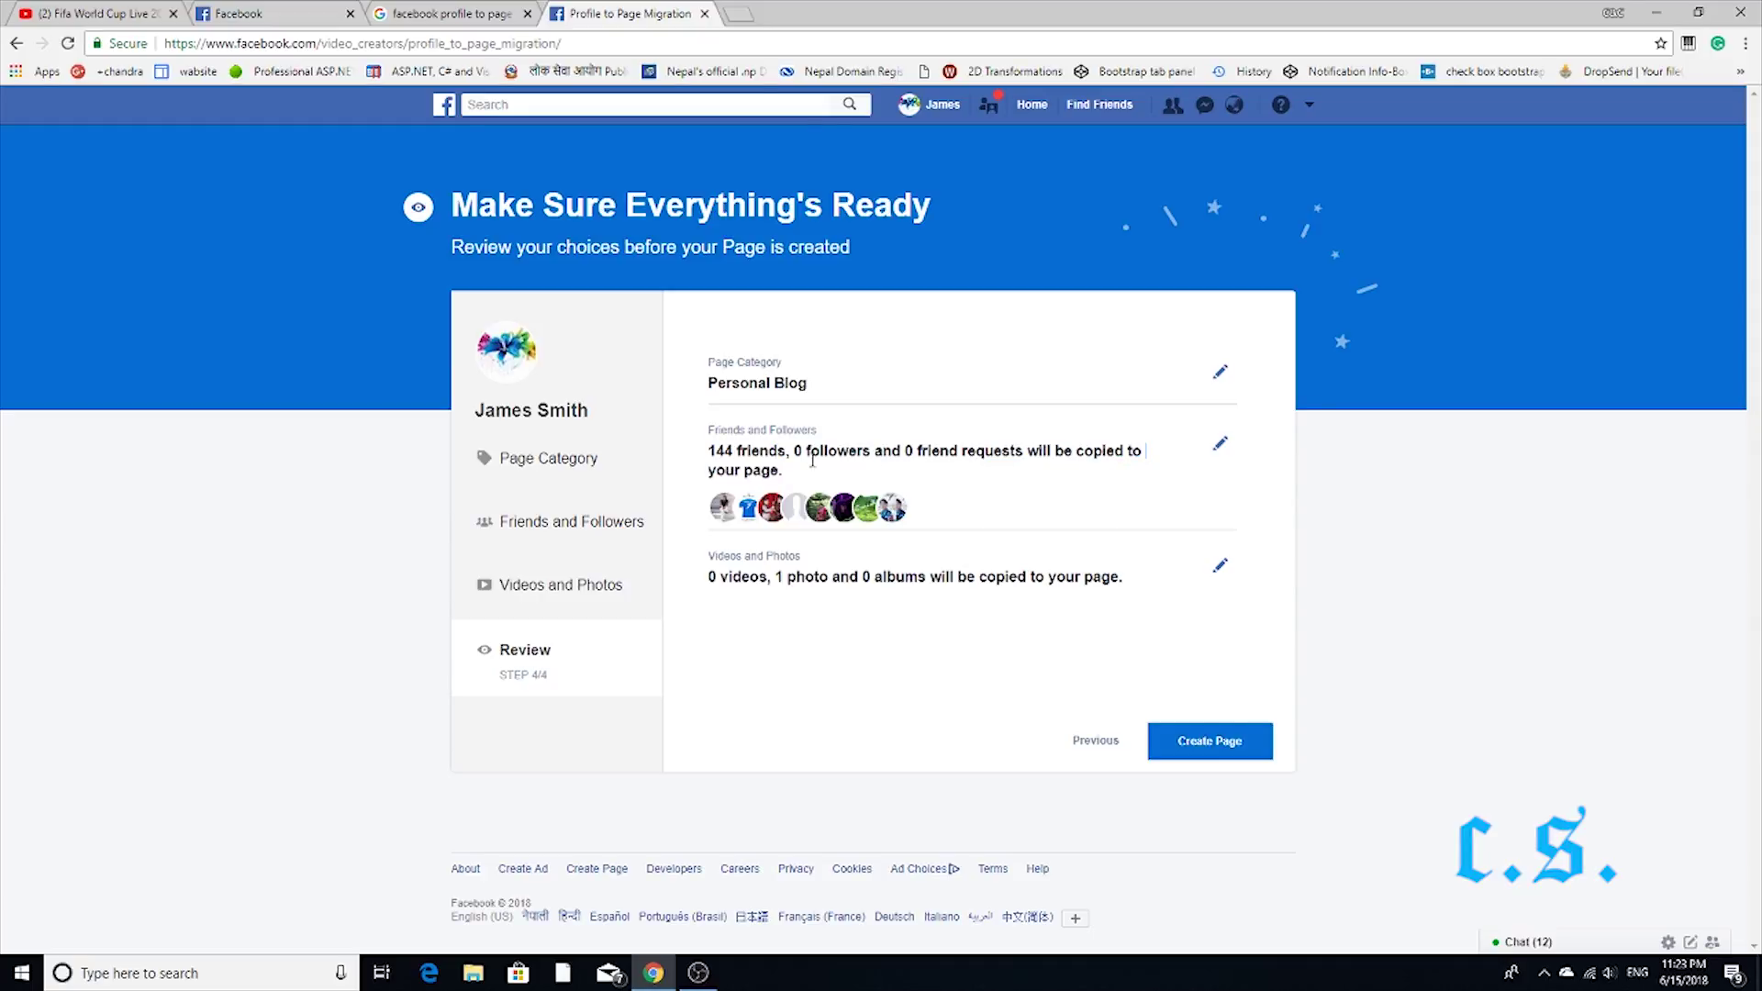
{"action": "left_click_drag", "start_coordinate": [785, 477], "coordinate": [712, 447]}
{"action": "left_click", "coordinate": [712, 450]}
{"action": "left_click_drag", "start_coordinate": [1140, 585], "coordinate": [1005, 594]}
{"action": "left_click", "coordinate": [1005, 595]}
{"action": "left_click", "coordinate": [1224, 740]}
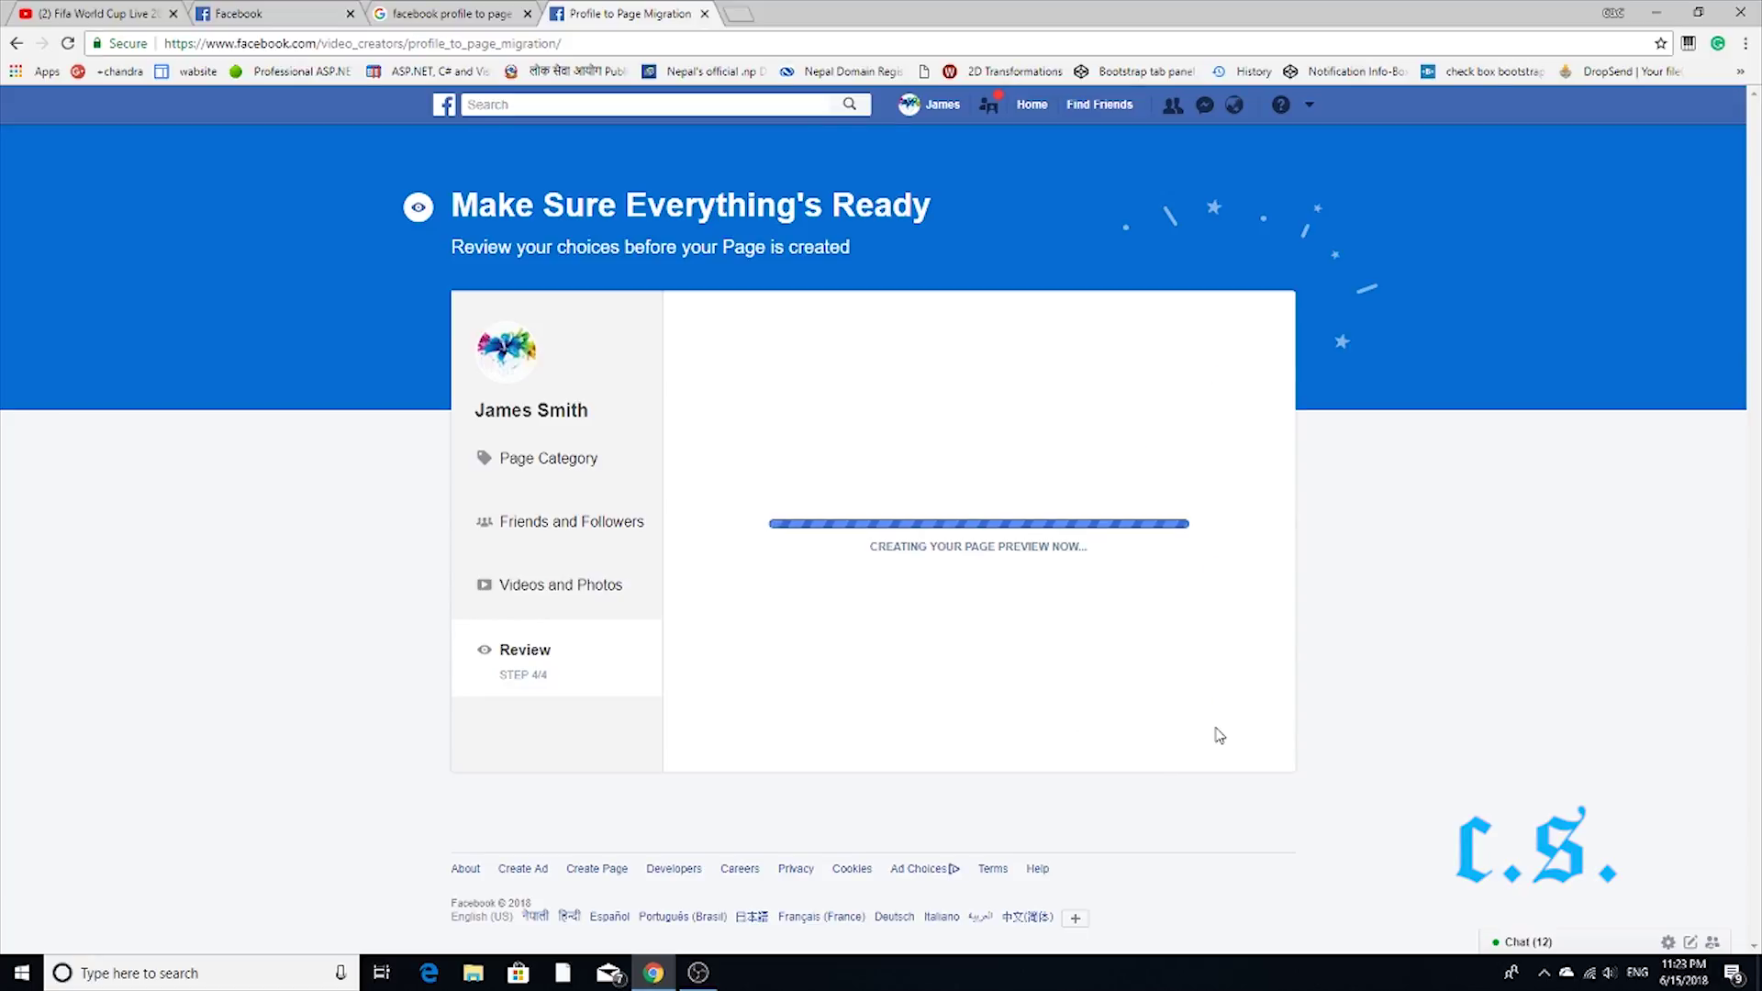
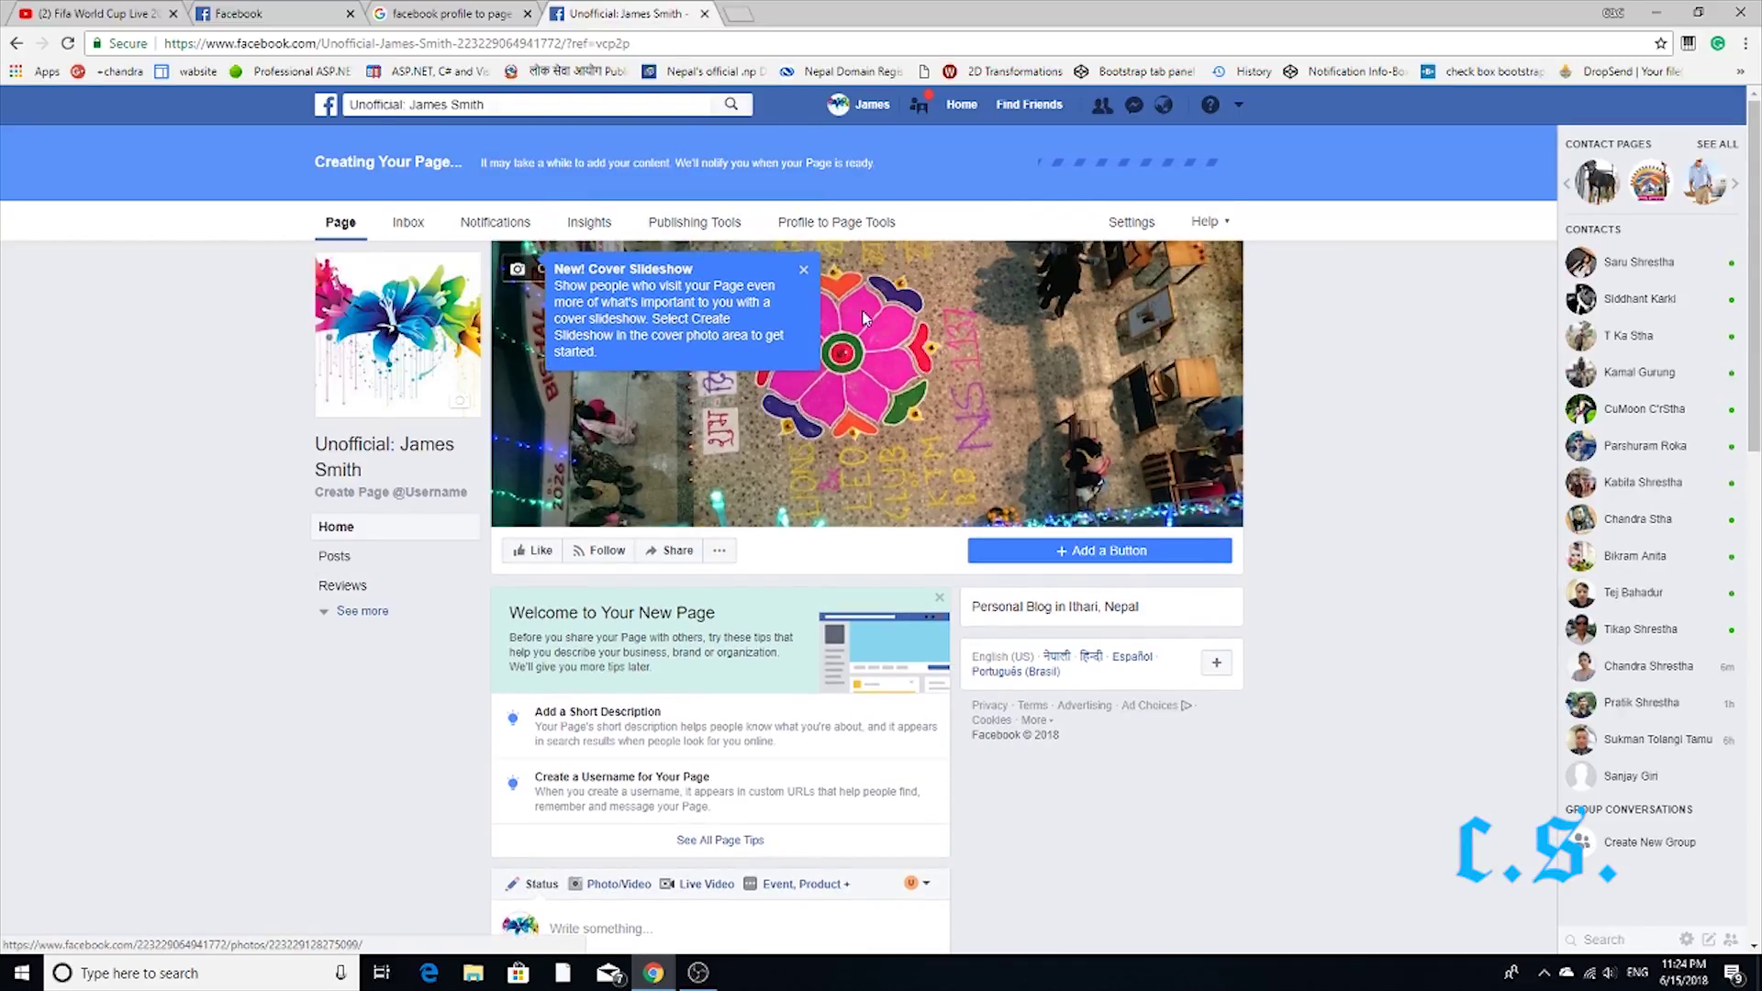
Dismiss the cover slideshow tip and open the new Page's Home section
{"action": "left_click", "coordinate": [804, 271]}
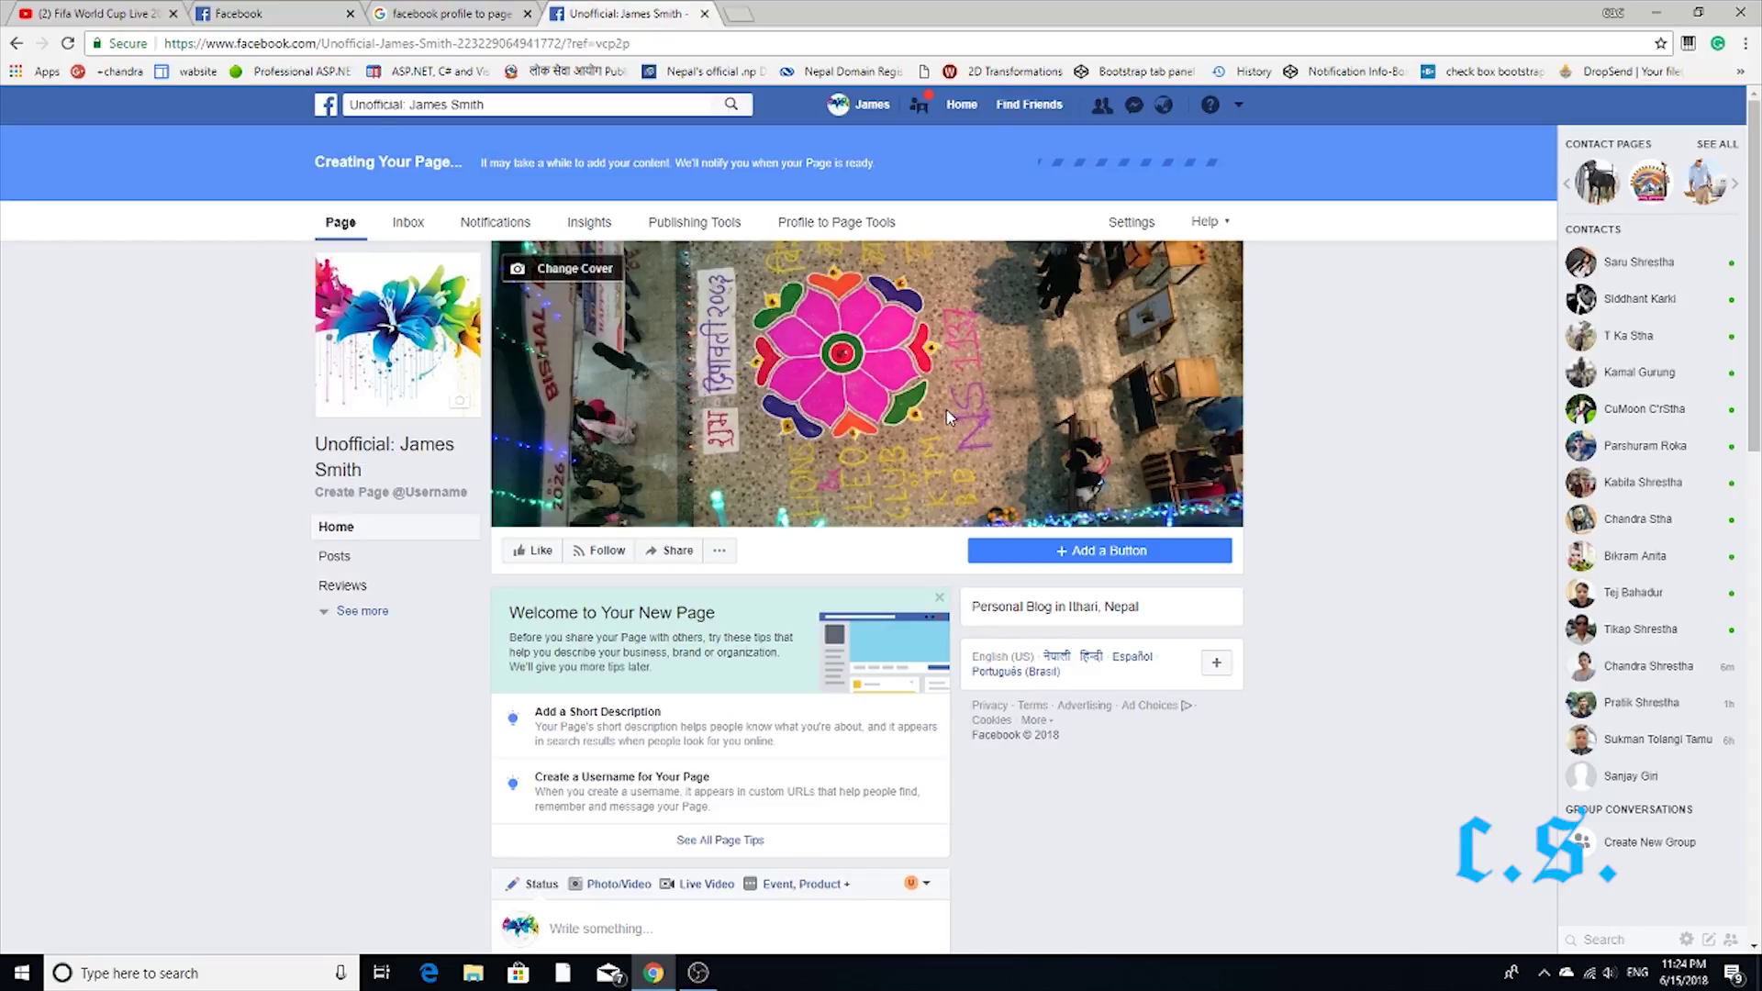
{"action": "scroll", "coordinate": [942, 405], "scroll_direction": "down", "scroll_amount": 3}
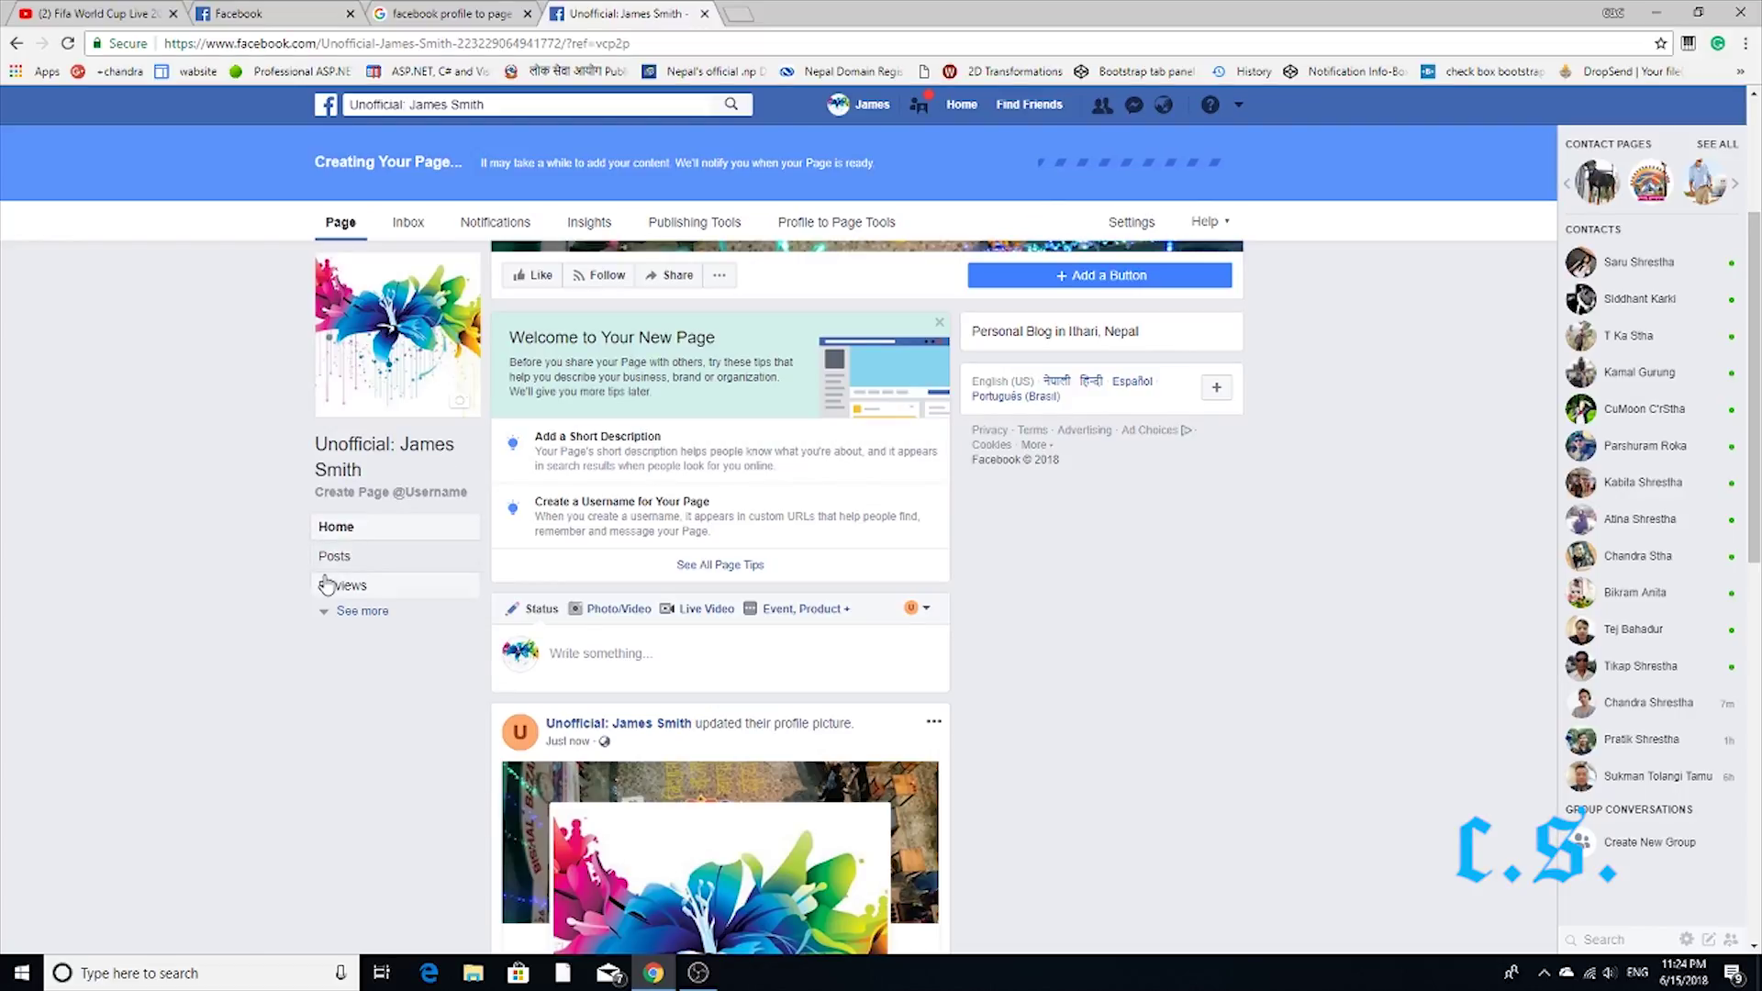
{"action": "left_click", "coordinate": [335, 532]}
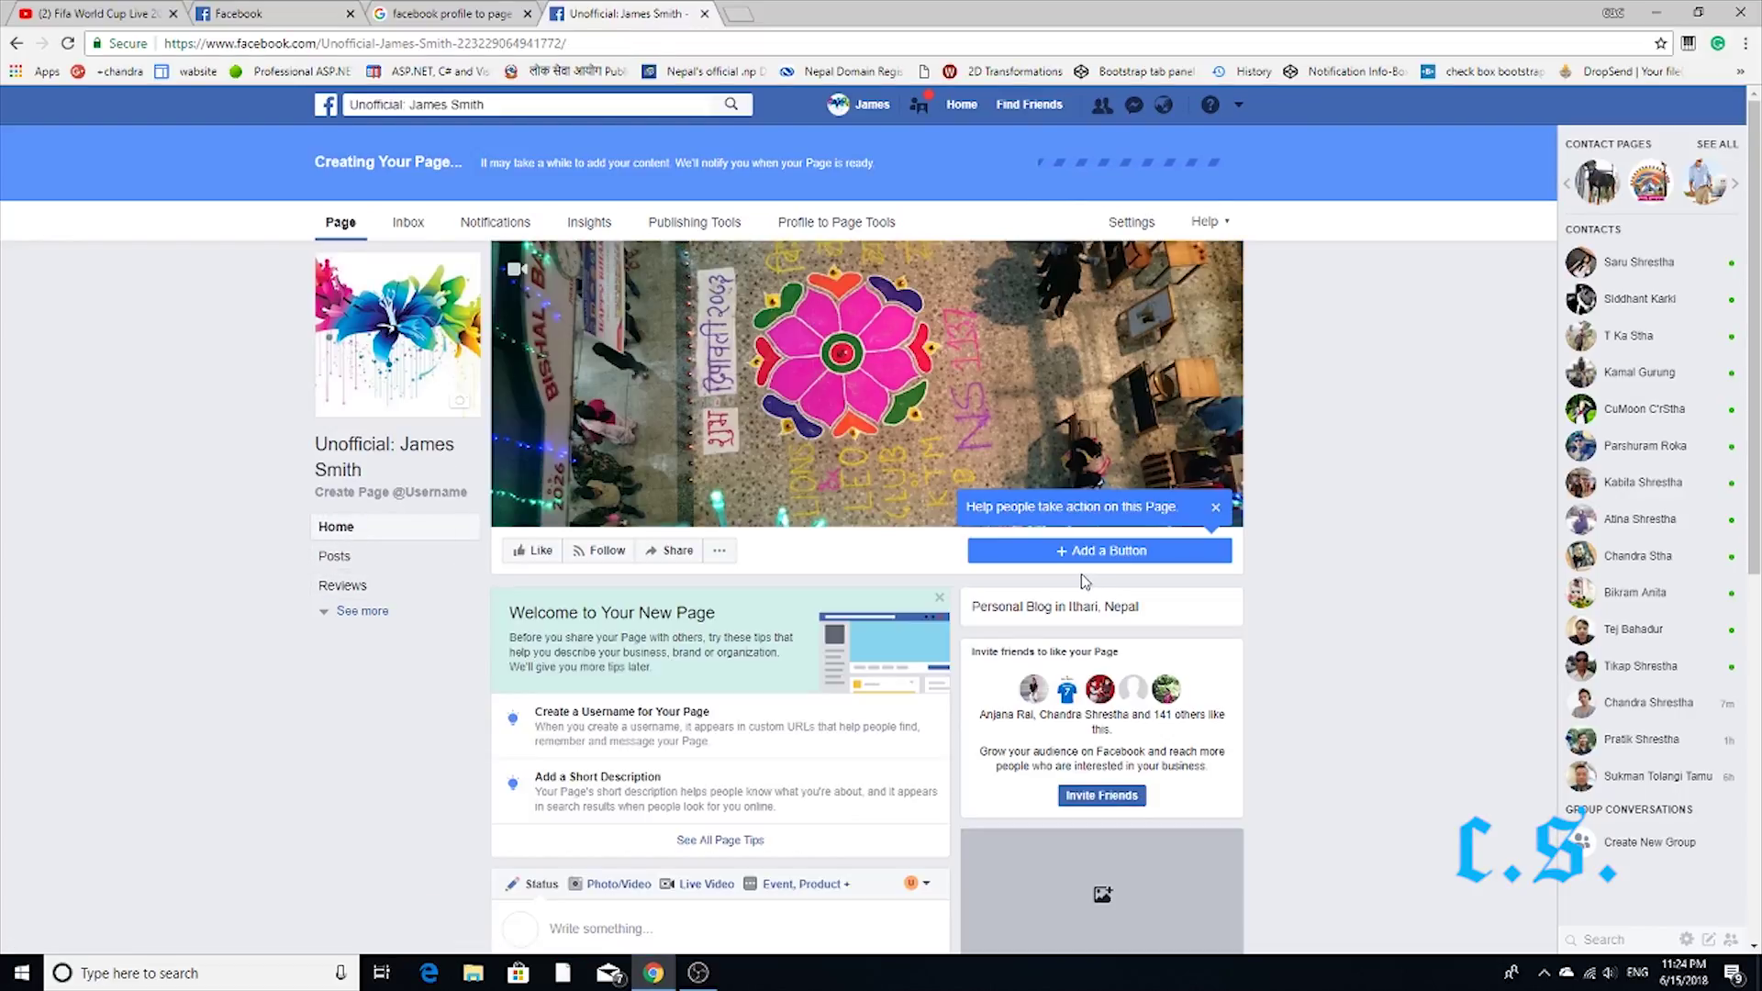
Examine the new Page's likes, follows, posts, reviews and photos on its Home section
{"action": "scroll", "coordinate": [1092, 587], "scroll_direction": "down", "scroll_amount": 1}
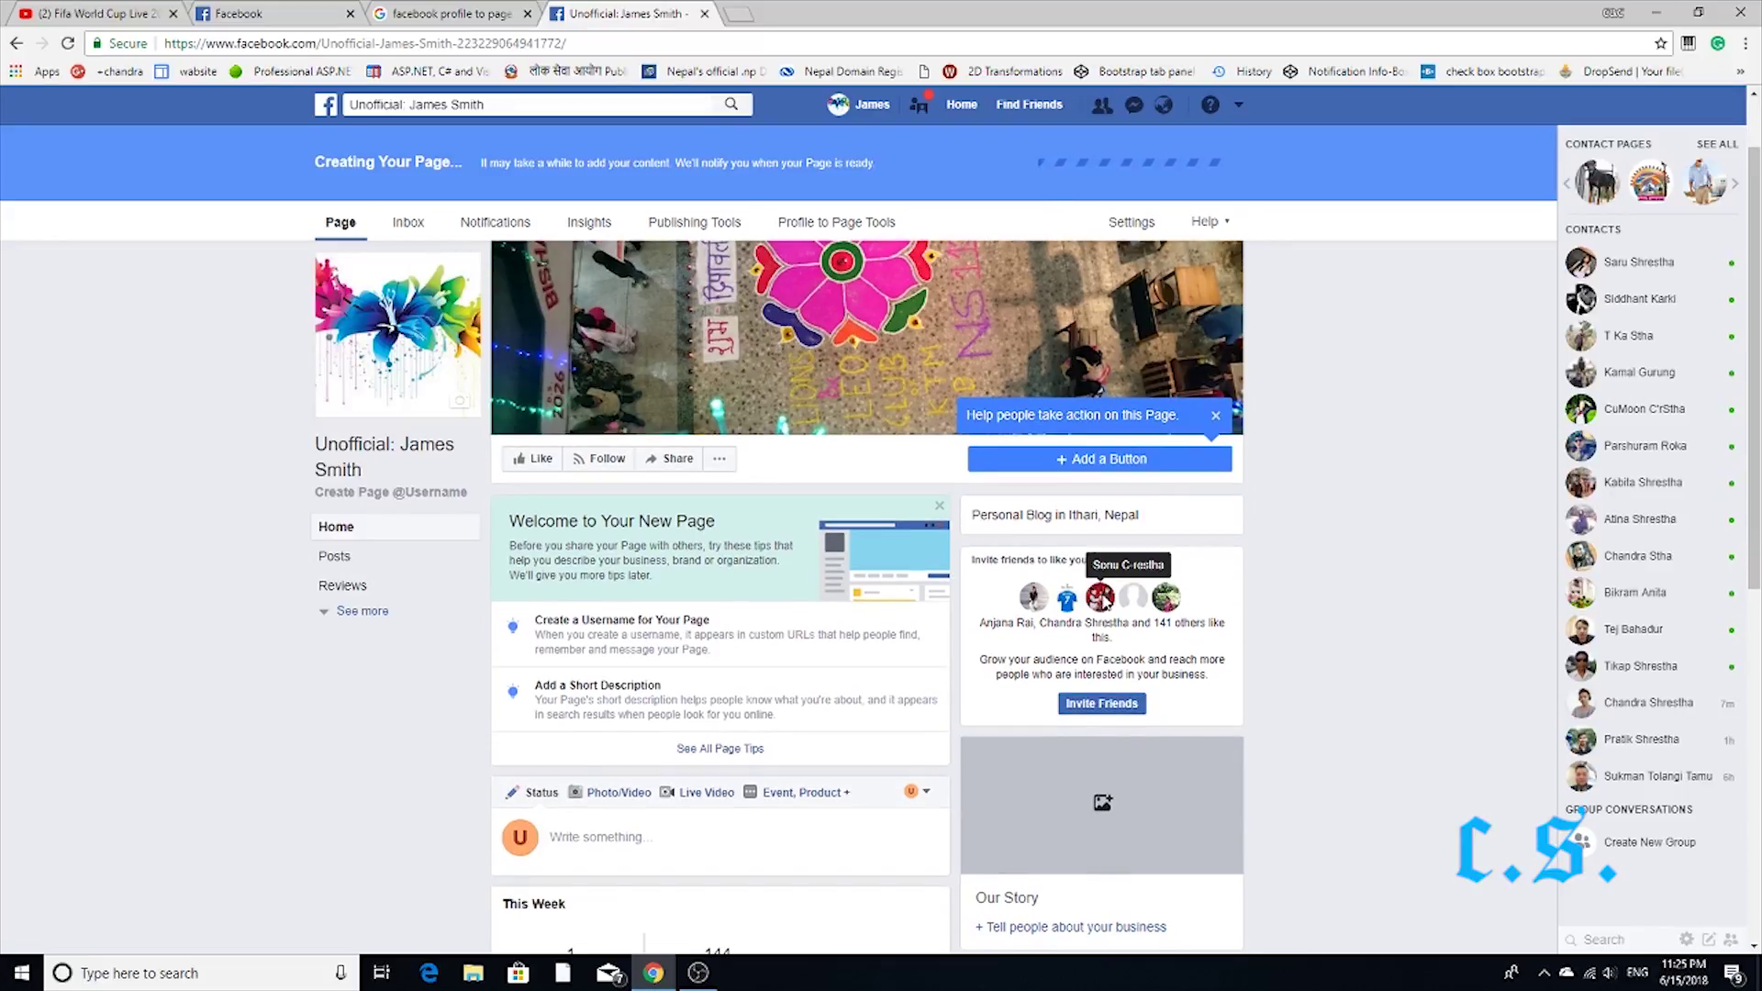
{"action": "scroll", "coordinate": [1298, 704], "scroll_direction": "down", "scroll_amount": 1}
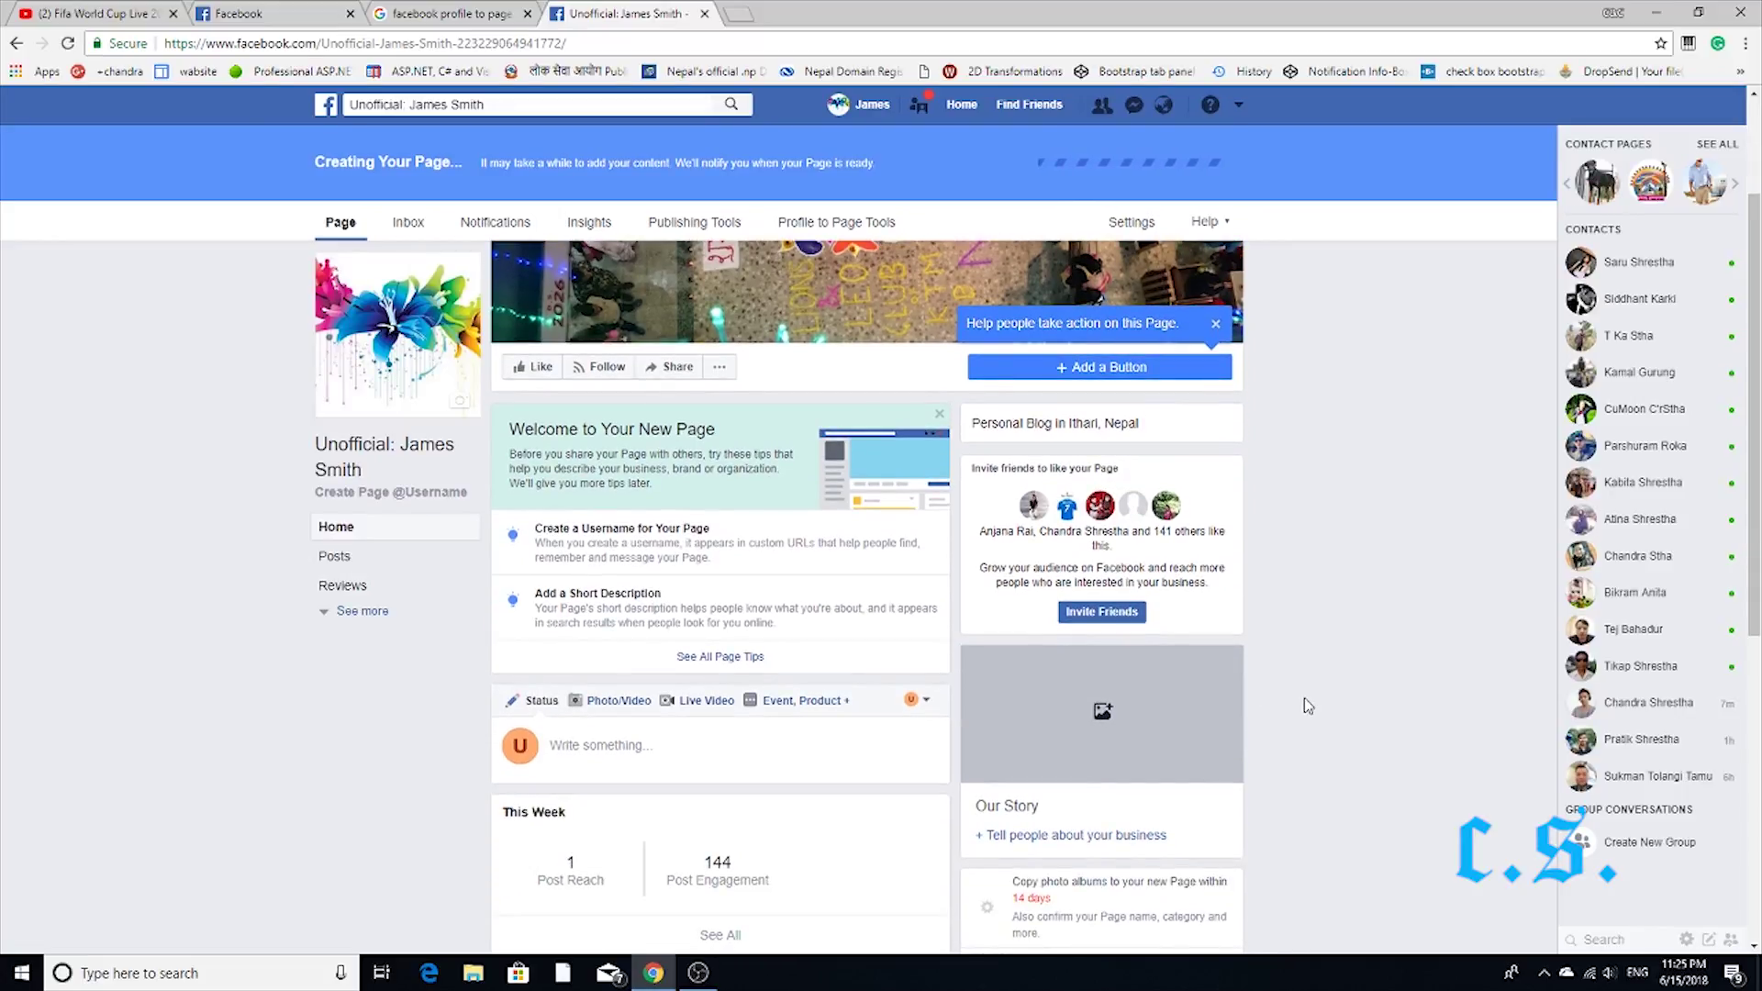
{"action": "scroll", "coordinate": [1303, 702], "scroll_direction": "down", "scroll_amount": 1}
{"action": "scroll", "coordinate": [1308, 705], "scroll_direction": "down", "scroll_amount": 2}
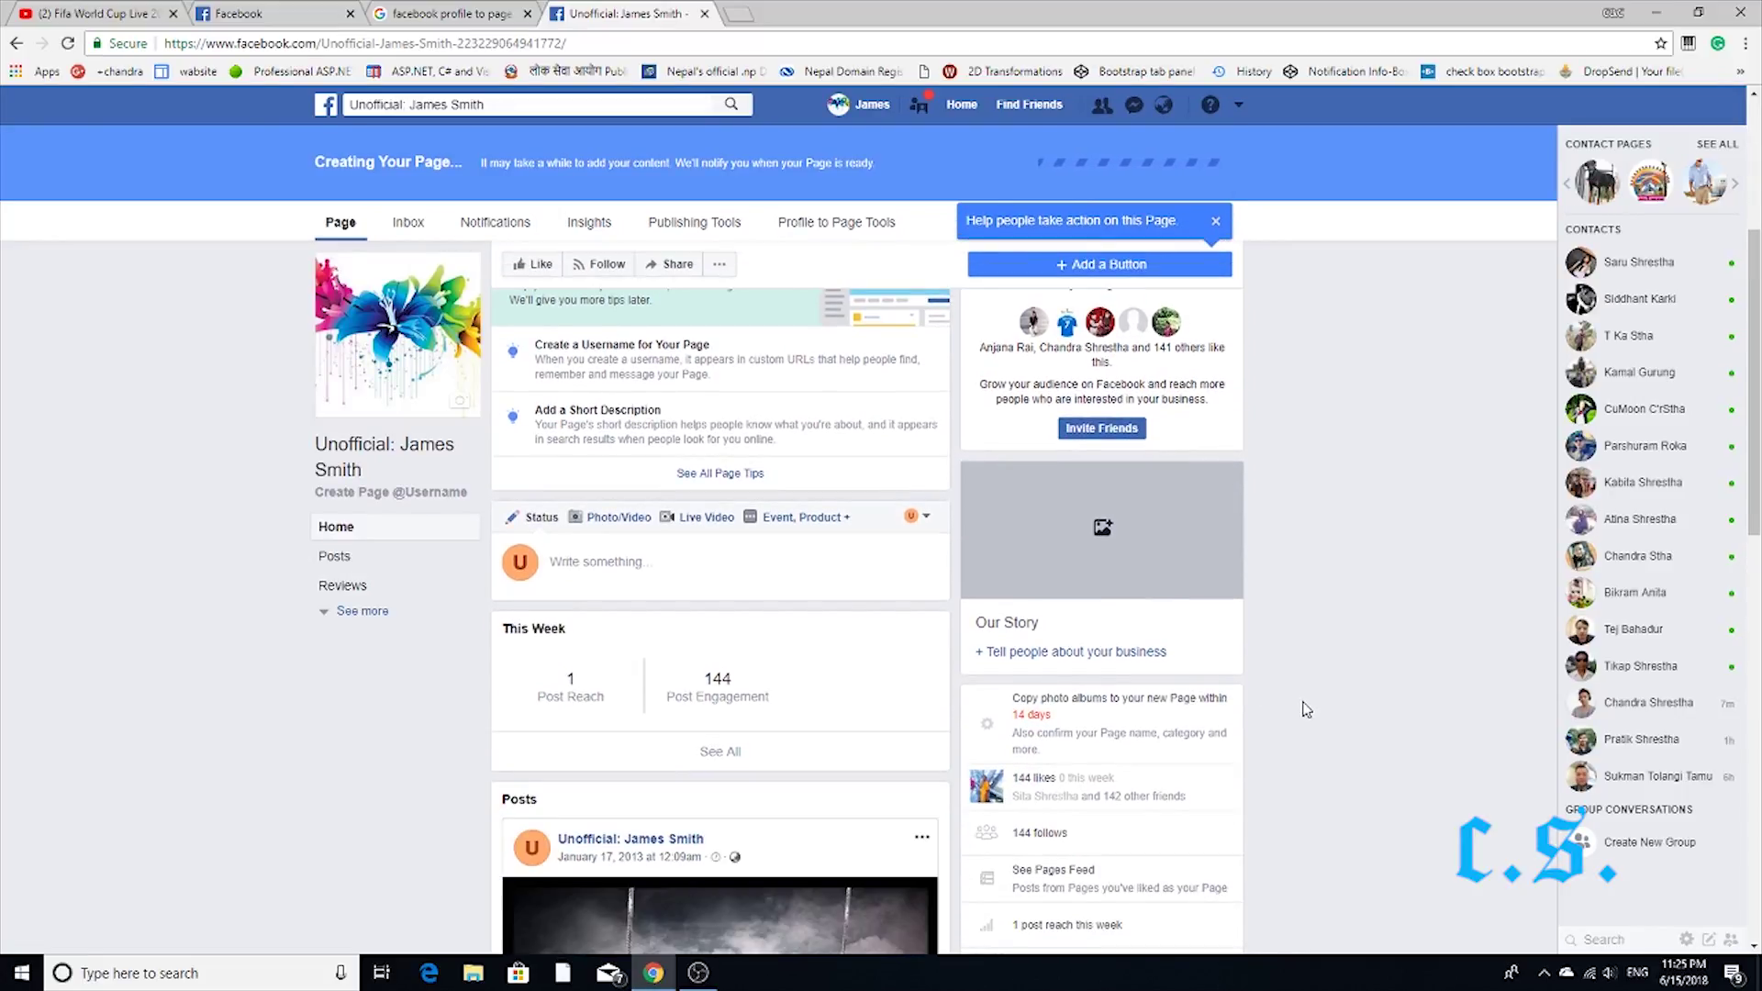
{"action": "scroll", "coordinate": [1307, 712], "scroll_direction": "down", "scroll_amount": 2}
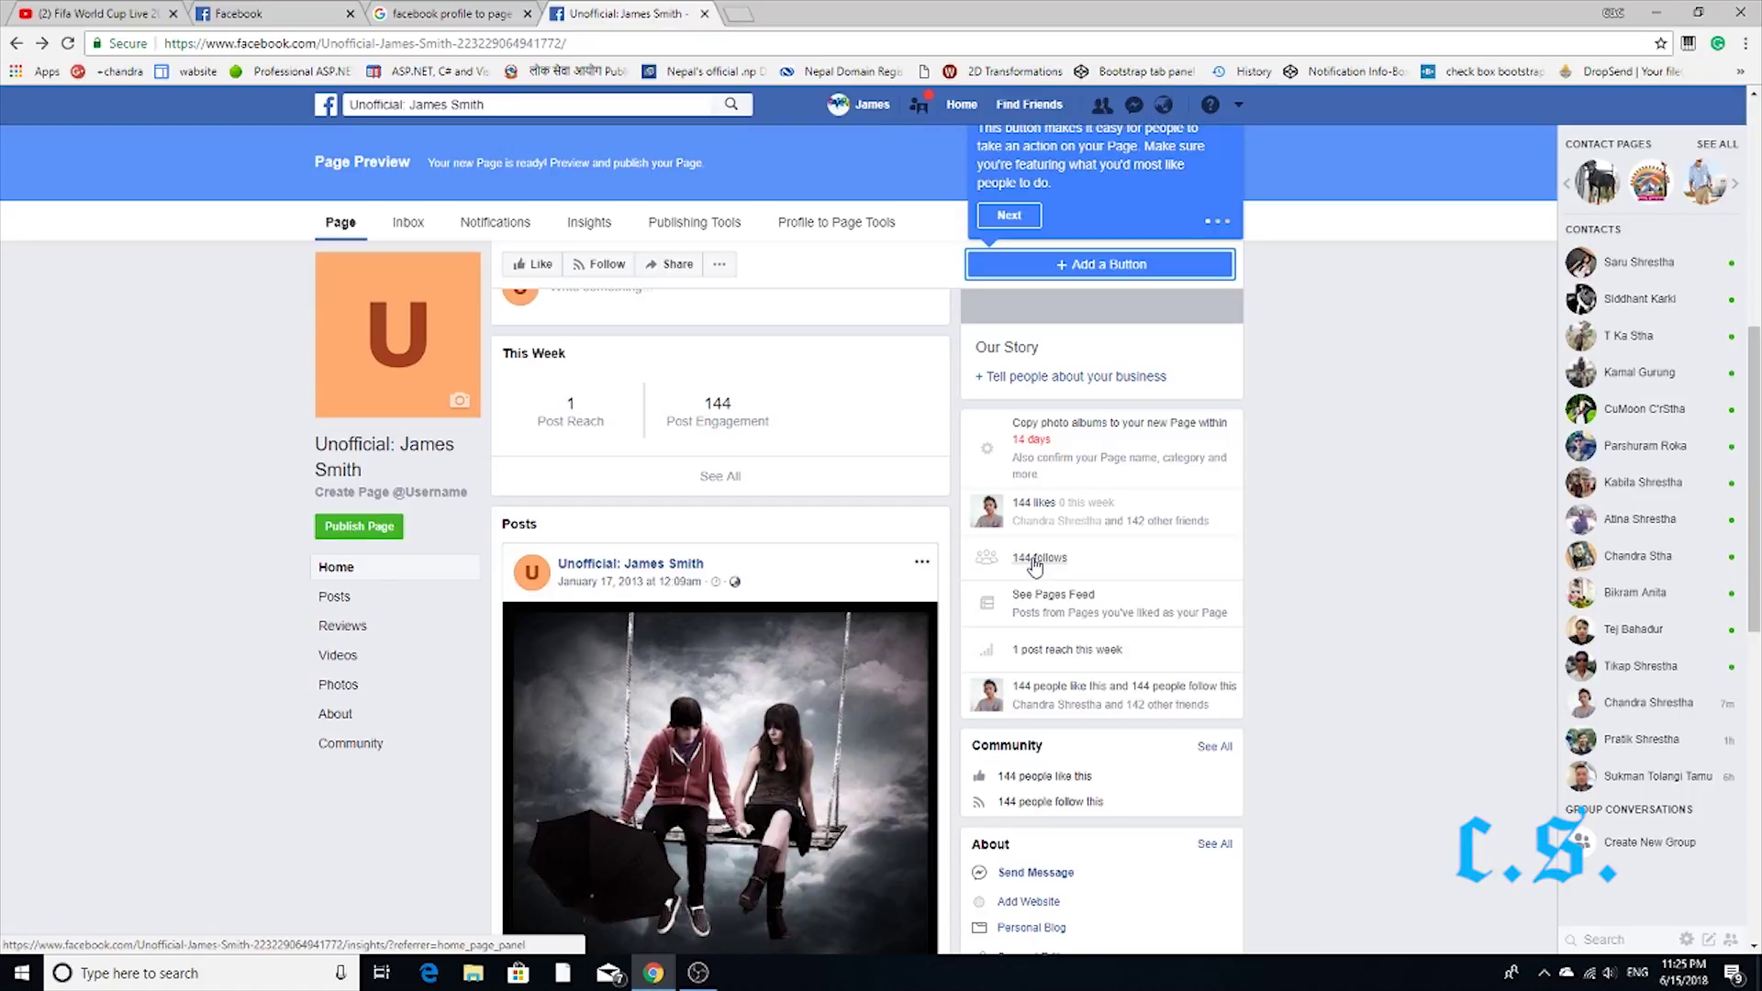
{"action": "scroll", "coordinate": [1074, 562], "scroll_direction": "down", "scroll_amount": 5}
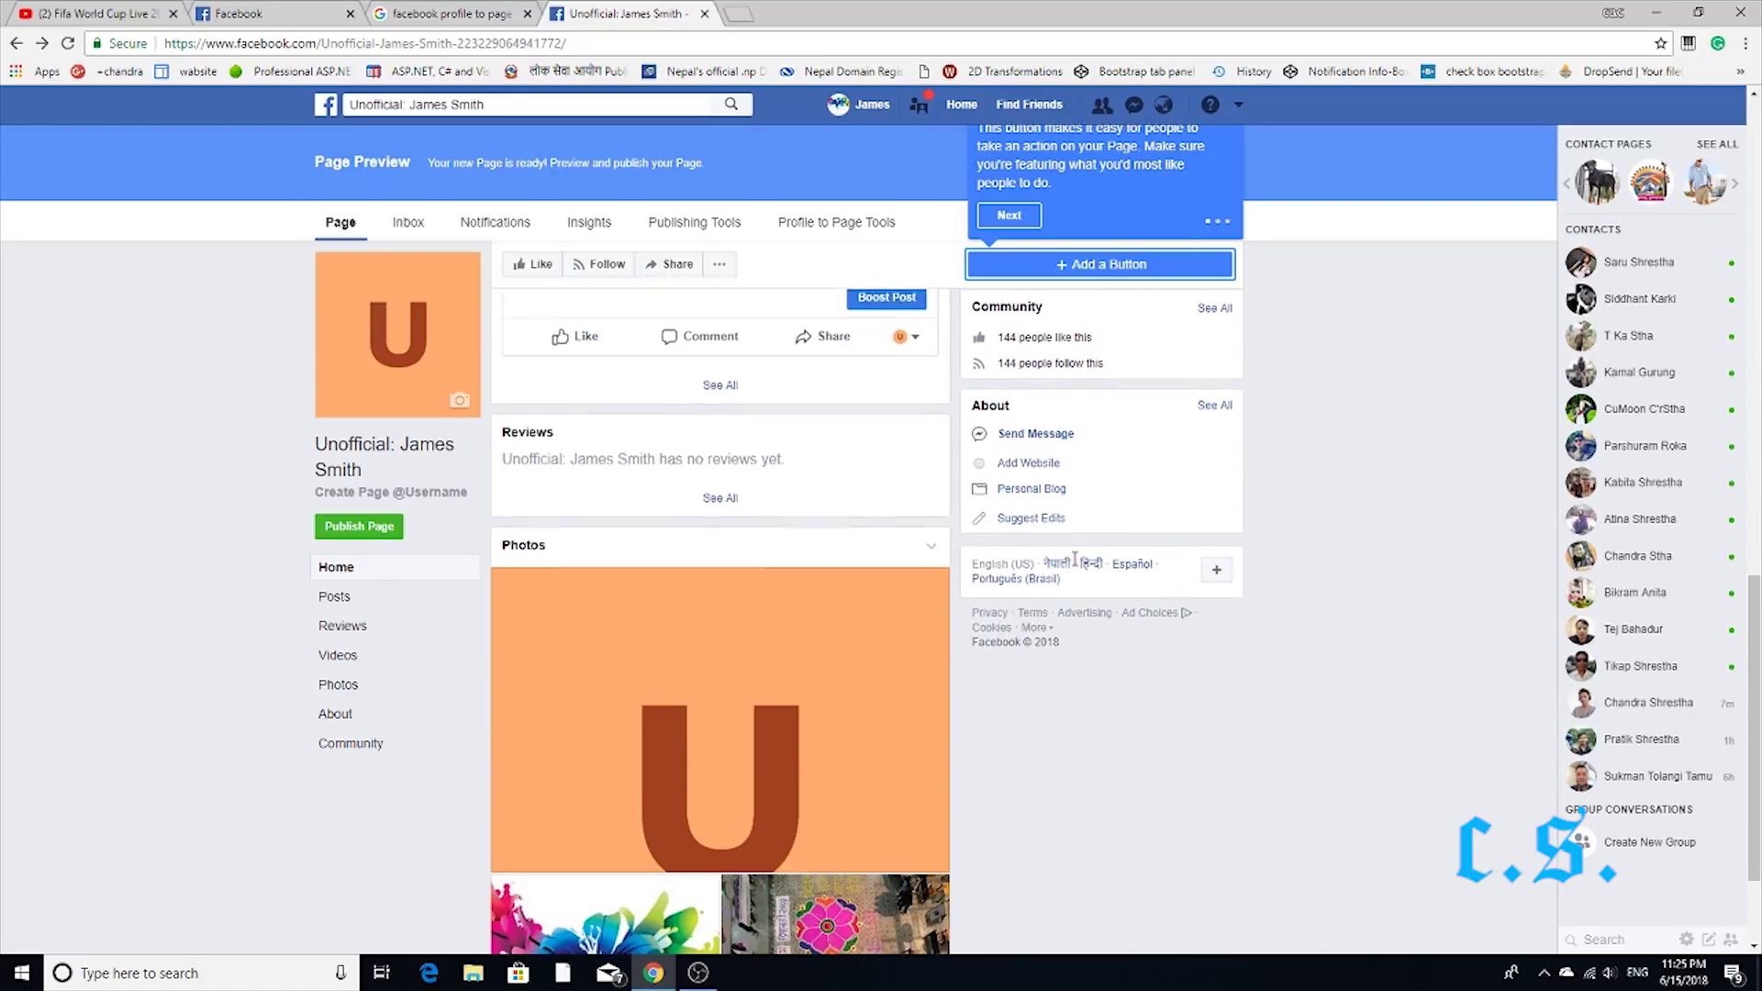
{"action": "scroll", "coordinate": [720, 551], "scroll_direction": "down", "scroll_amount": 2}
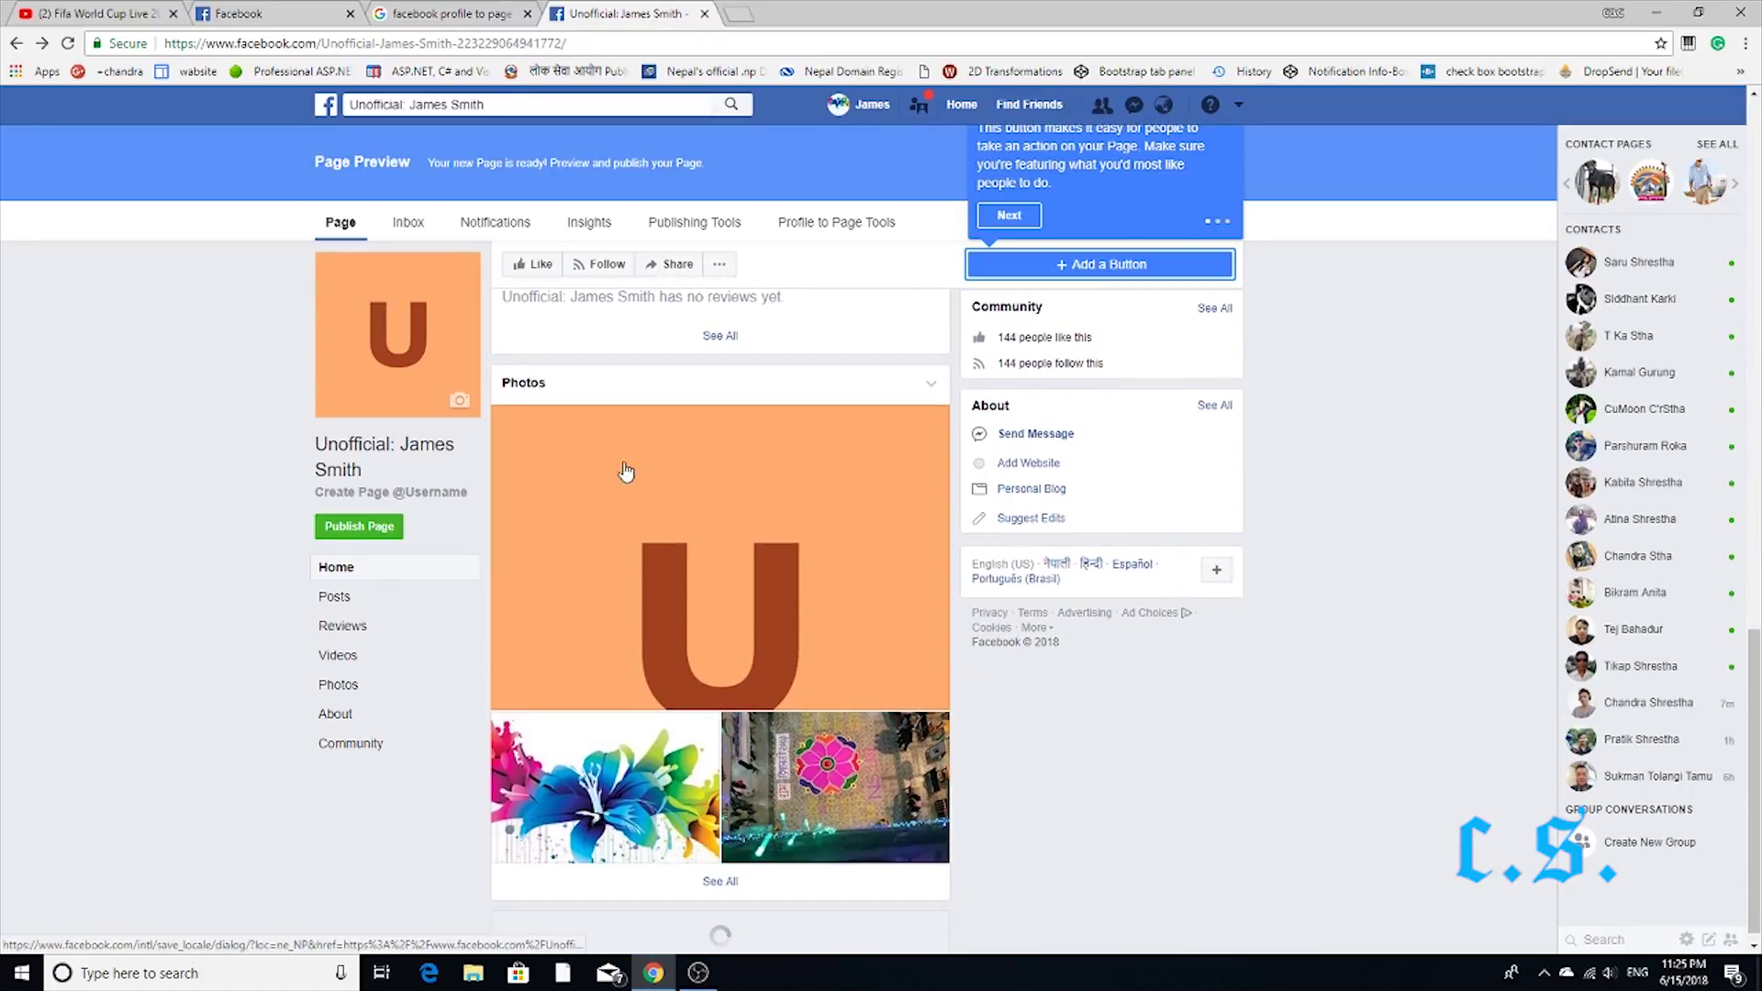
Open the form for creating the Page's username and try "Th" as the start of the username
{"action": "left_click", "coordinate": [364, 493]}
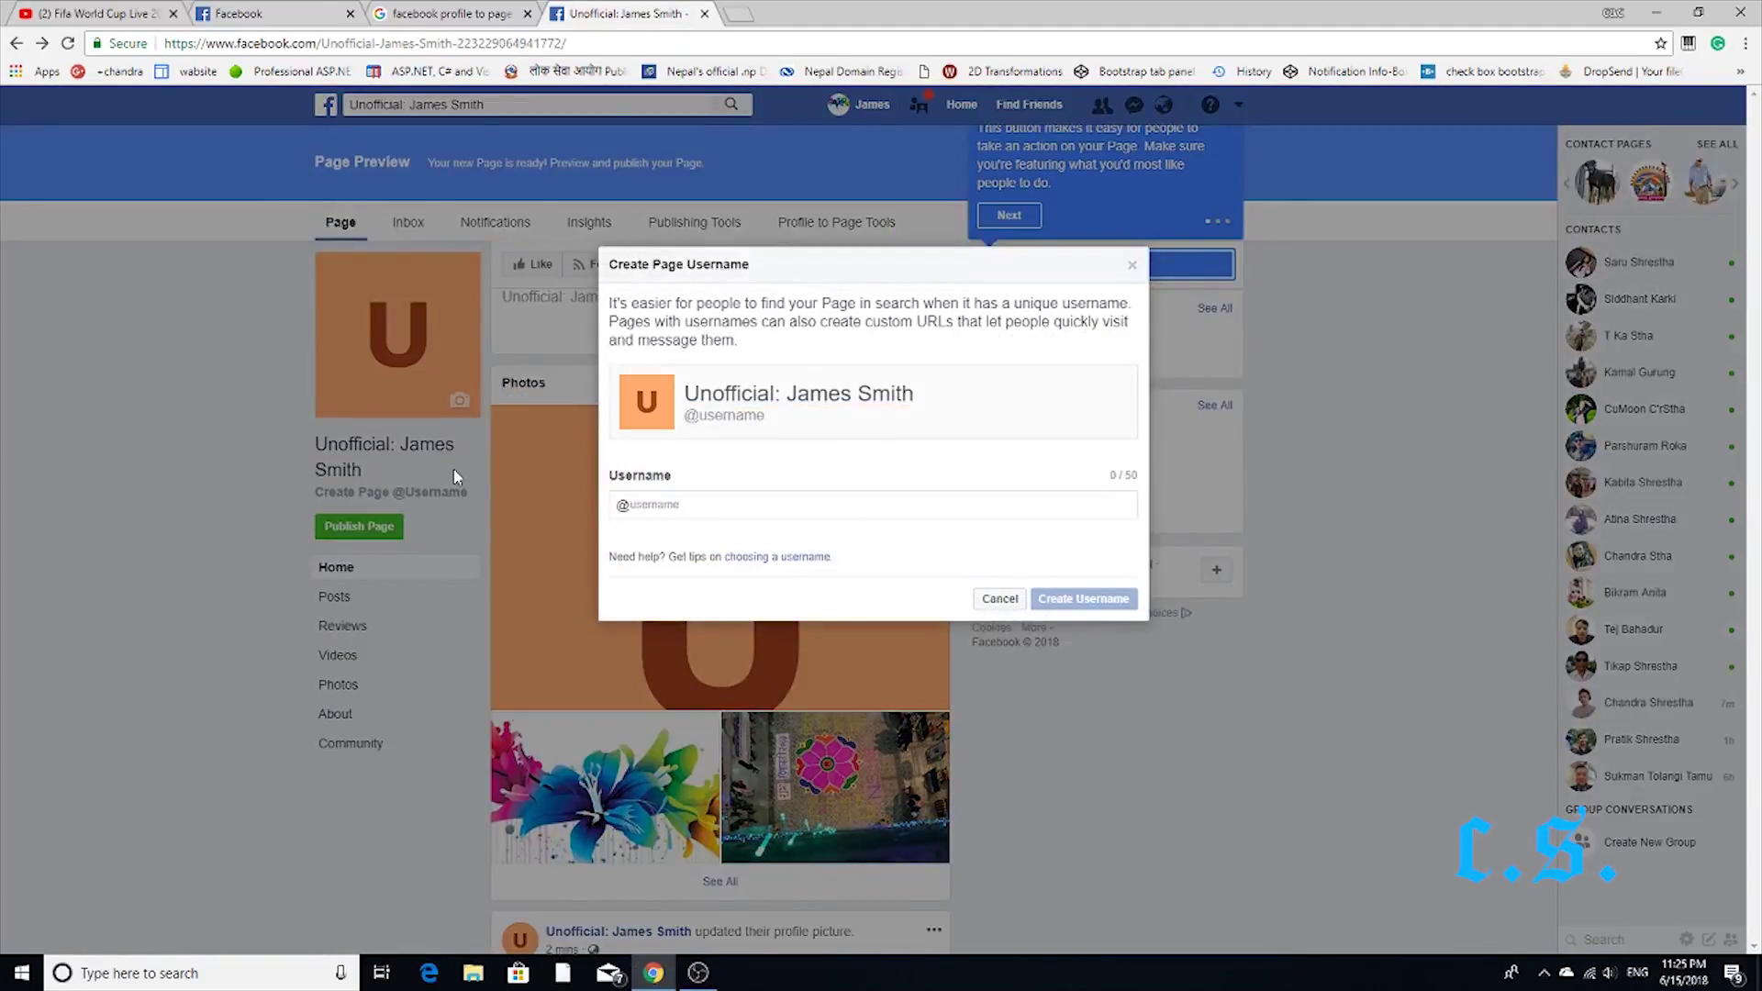
{"action": "left_click", "coordinate": [666, 503]}
{"action": "type", "text": "l"}
{"action": "key", "text": "BackSpace"}
{"action": "key", "text": "BackSpace"}
{"action": "type", "text": "Th"}
{"action": "key", "text": "BackSpace"}
{"action": "key", "text": "BackSpace"}
{"action": "key", "text": "BackSpace"}
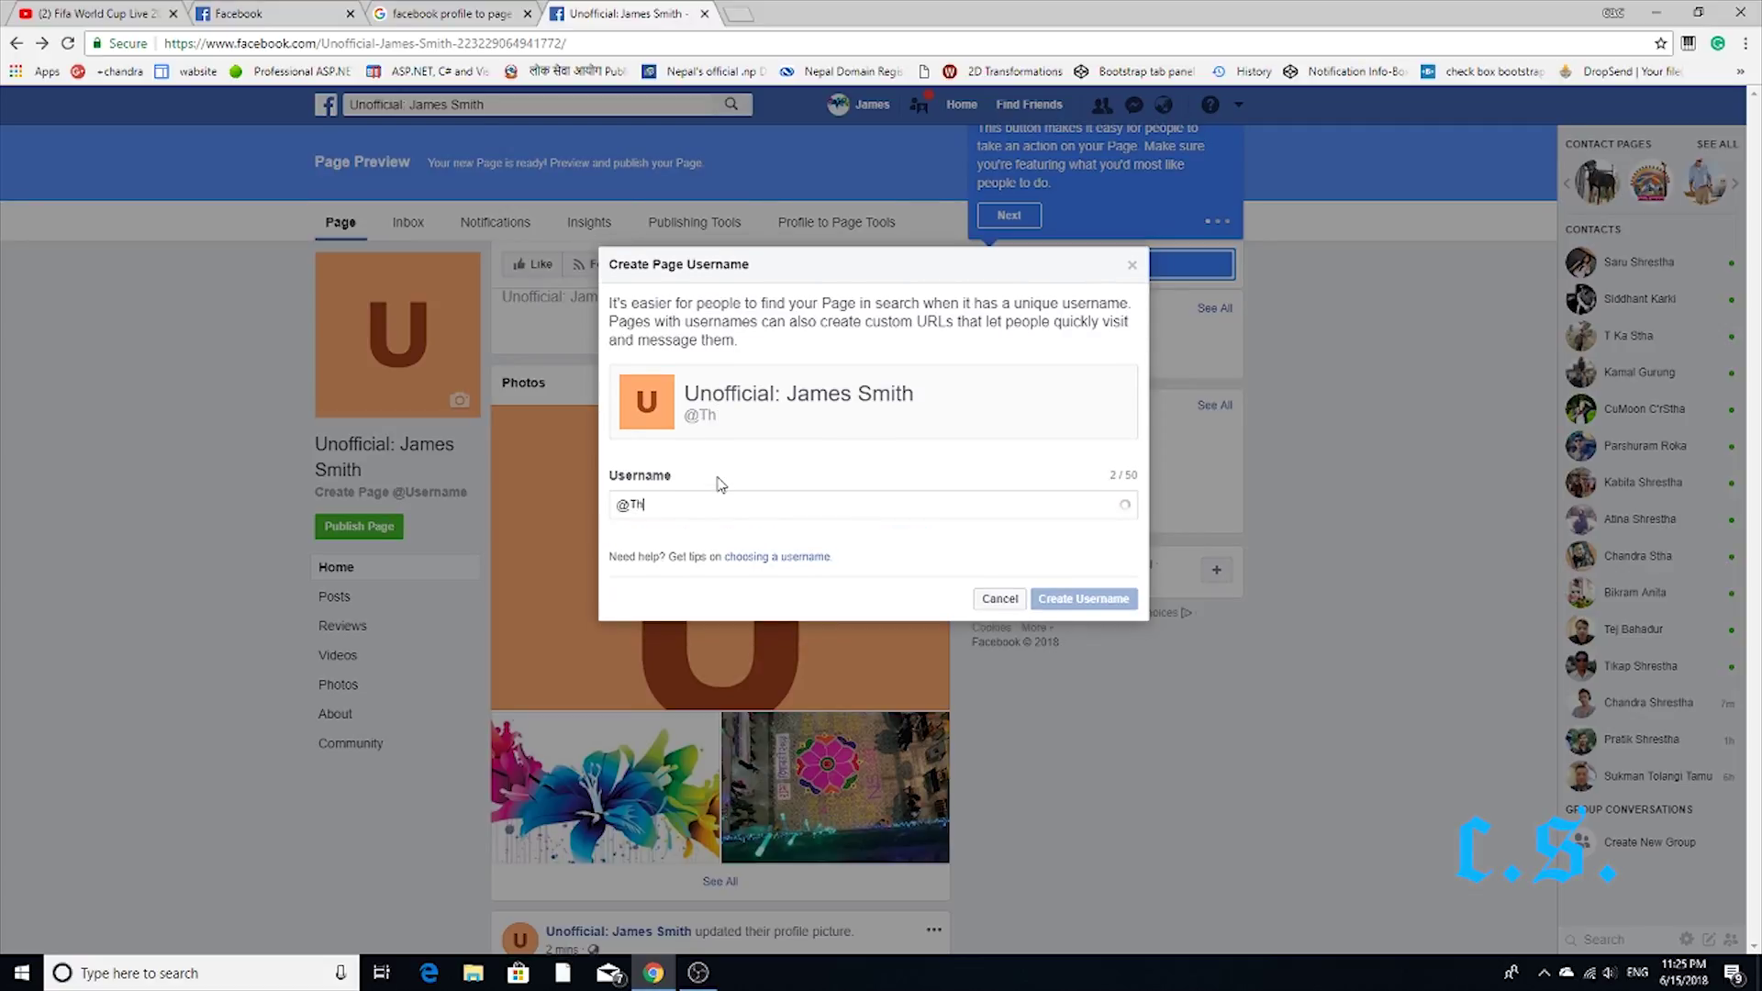